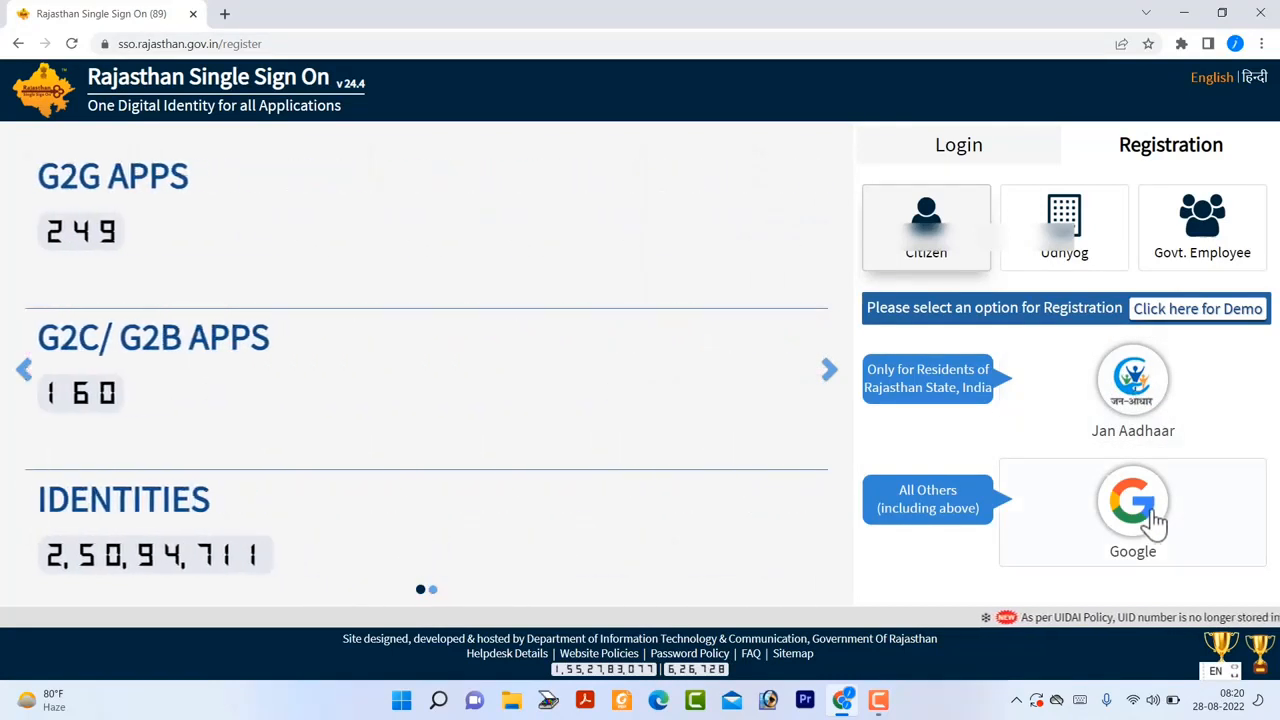
- Log in as a citizen, open the Scholarship (SJE) application and choose to register as a Student
click(926, 155)
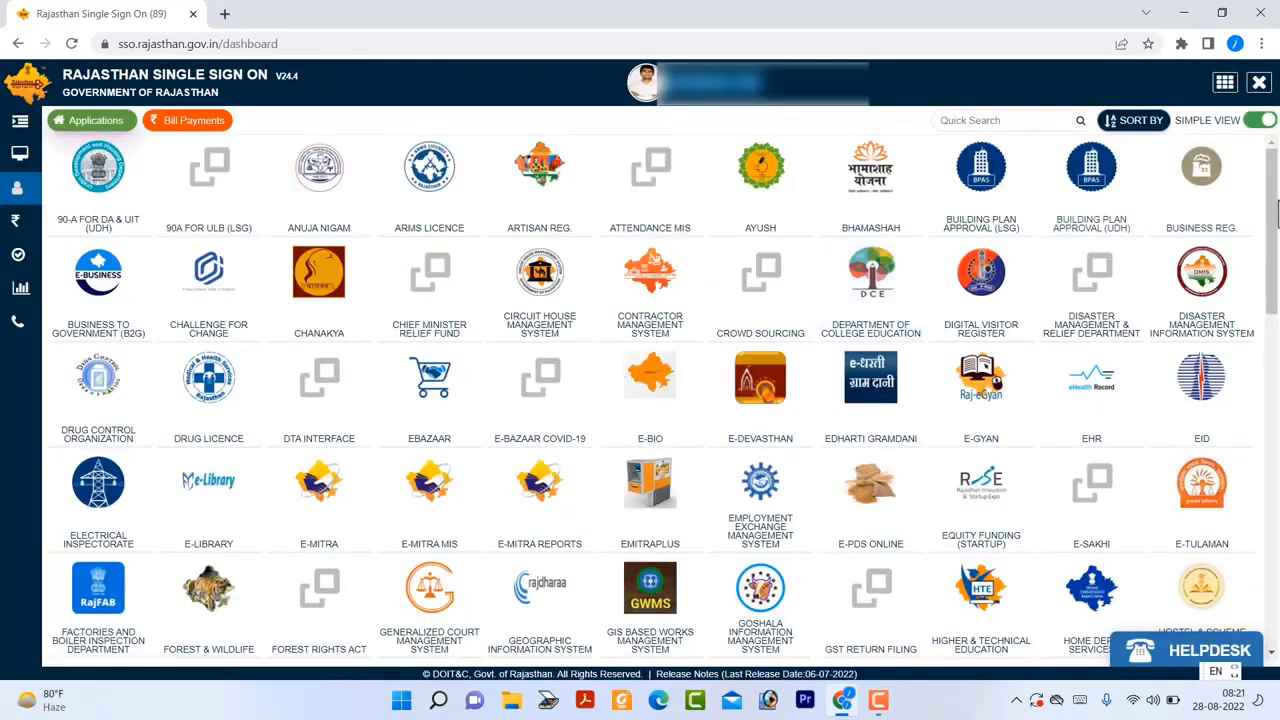
scroll(1275, 270, down, 1)
drag(1275, 270, 1277, 519)
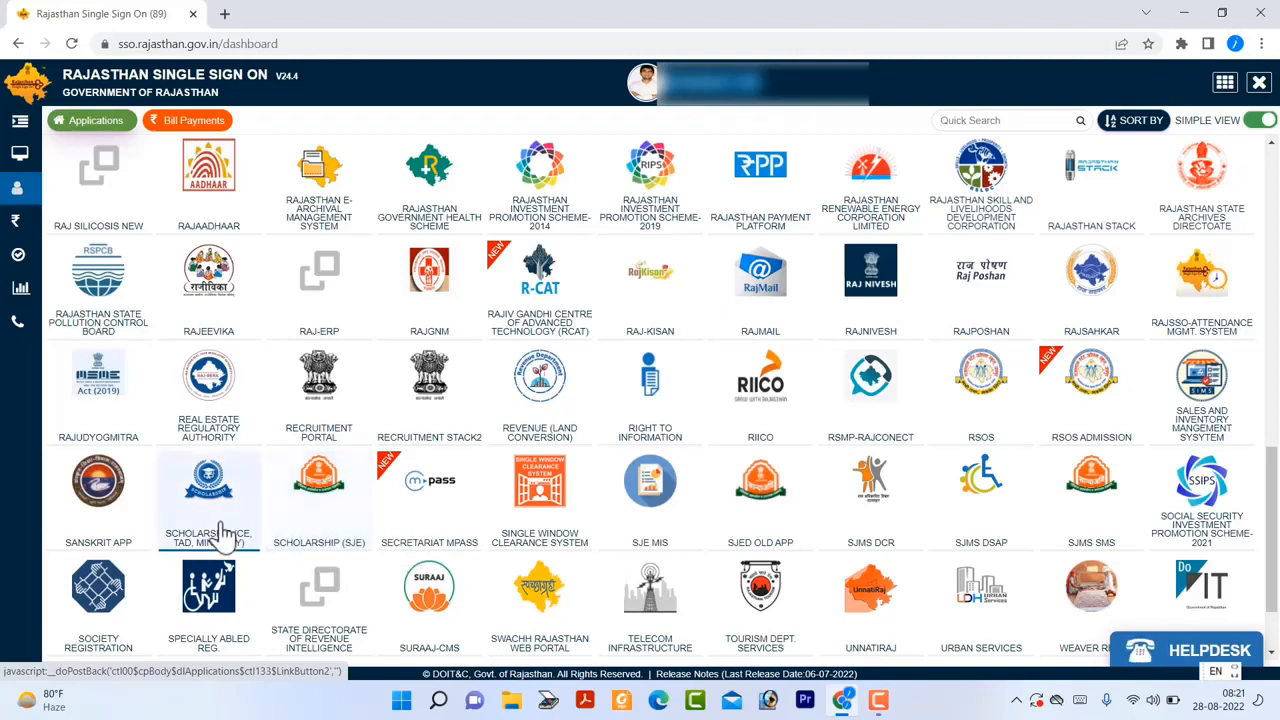
click(311, 538)
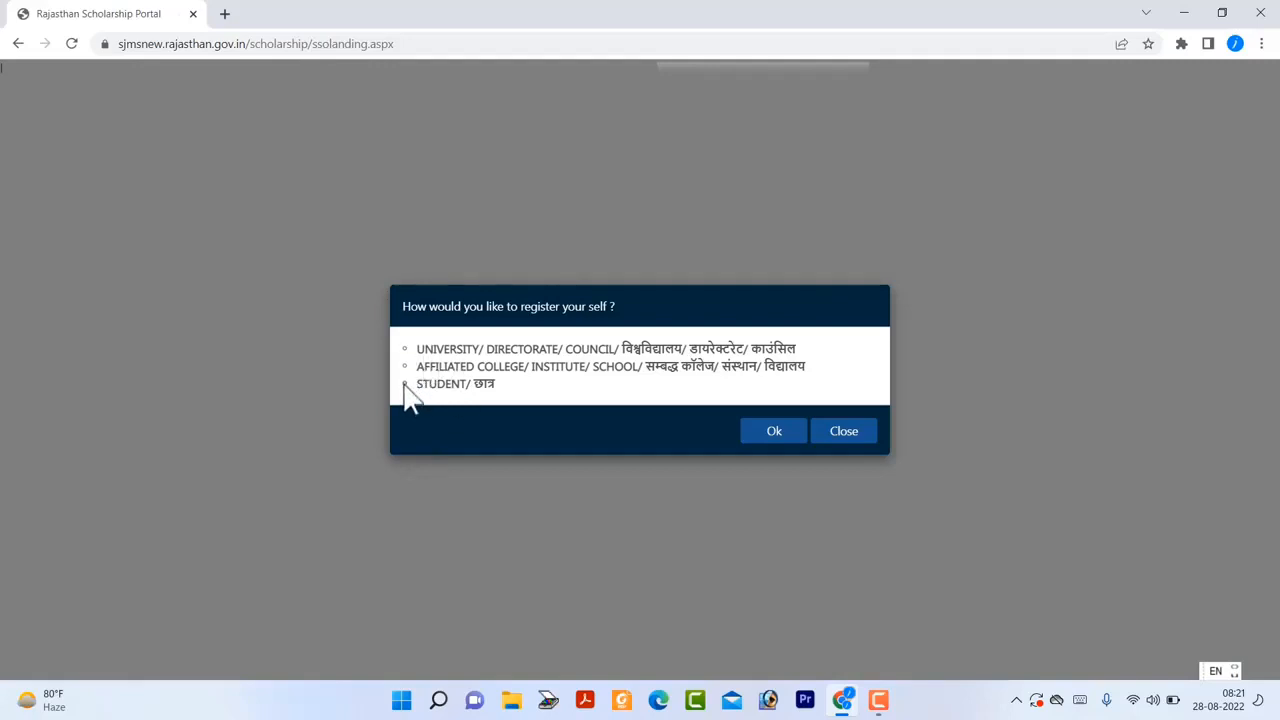
click(405, 384)
click(774, 440)
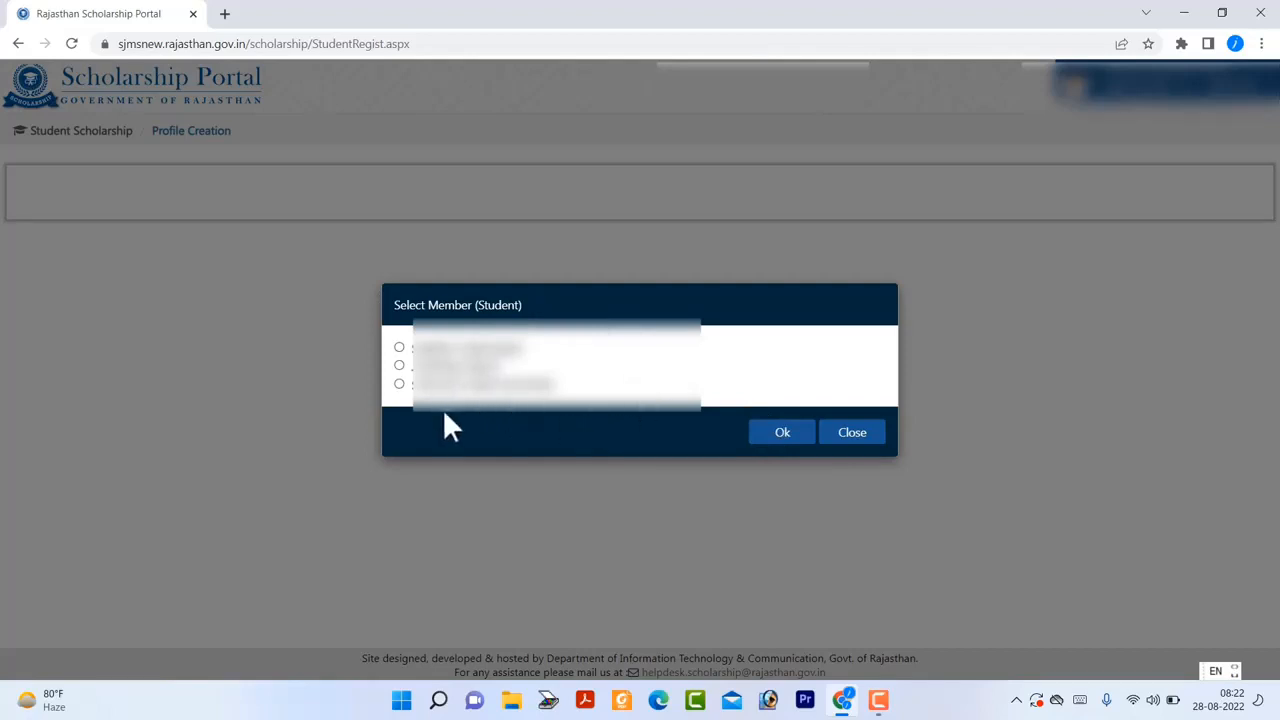
- Select the second listed family member as the student and submit that member's Aadhaar number
click(399, 366)
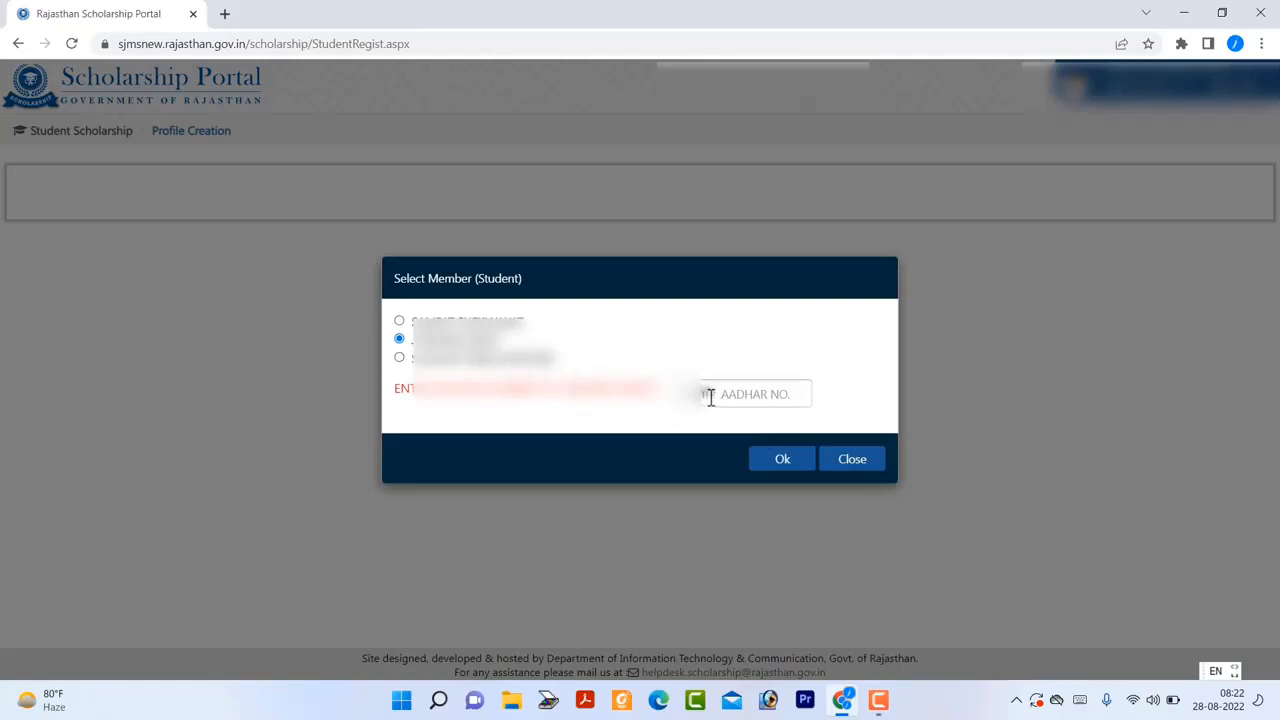
click(709, 396)
click(676, 424)
click(779, 460)
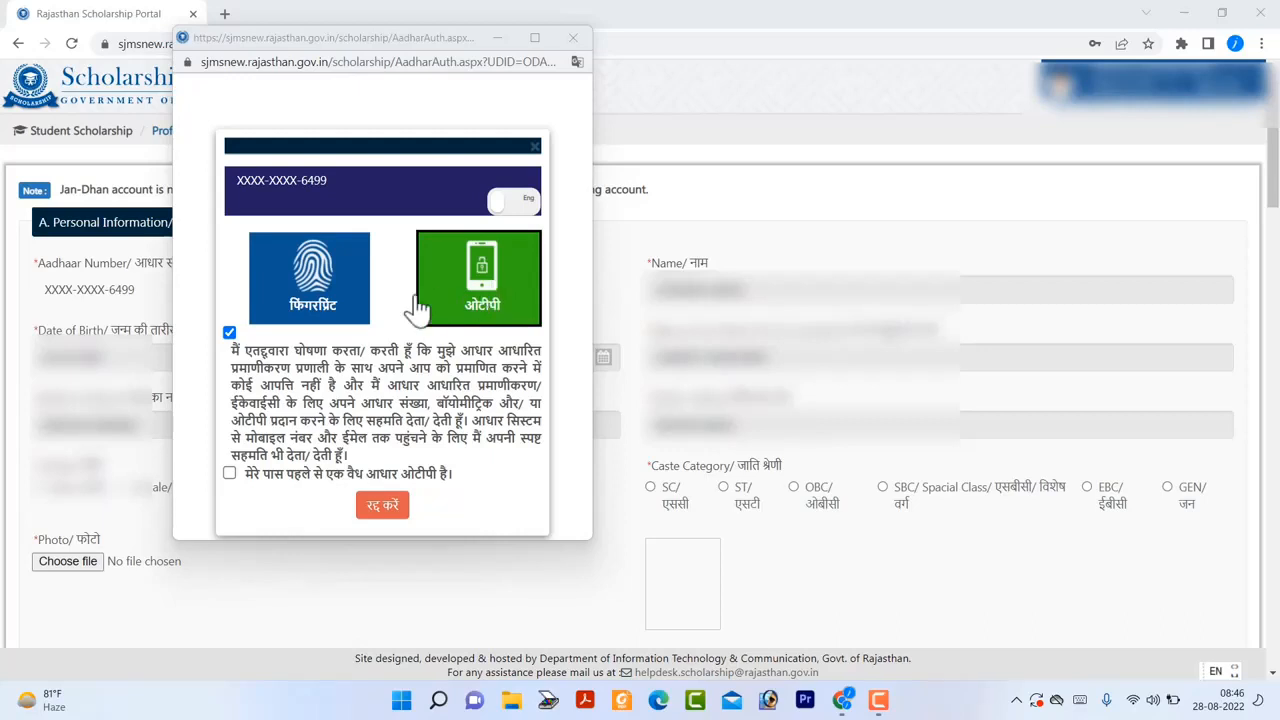
- Authenticate the student's Aadhaar with a fingerprint capture and verify it
click(332, 305)
click(353, 500)
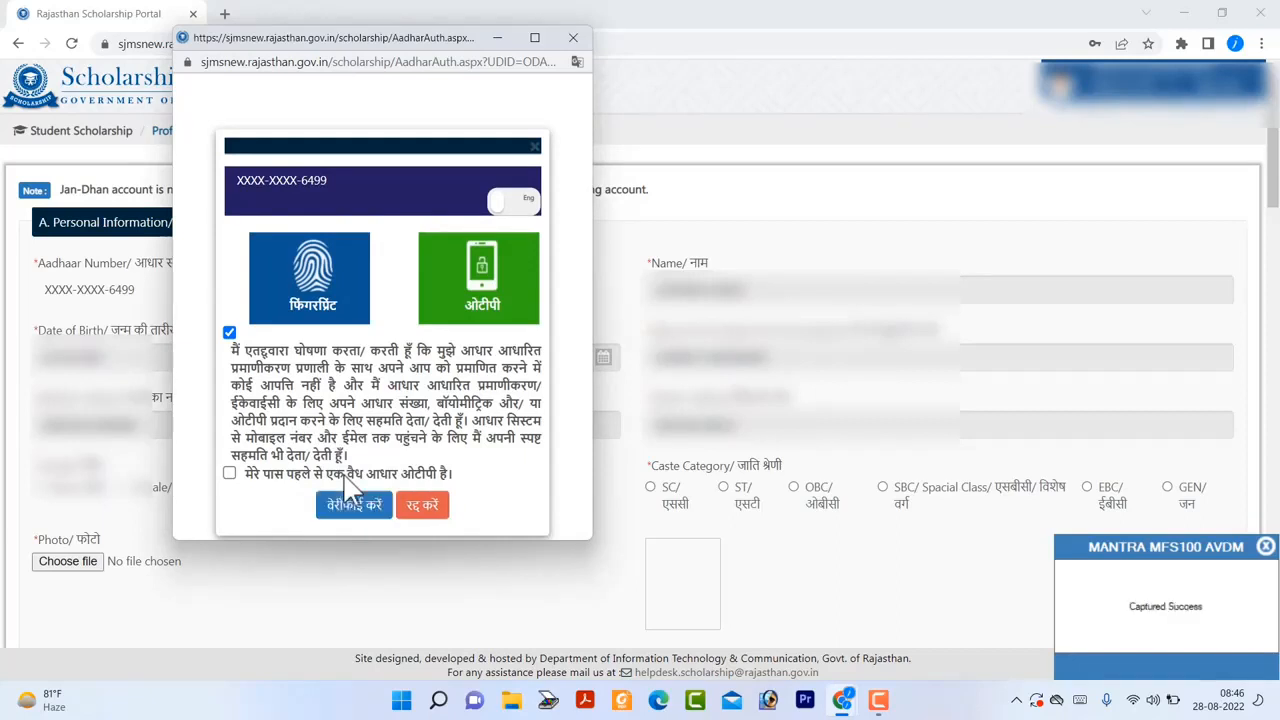
click(345, 507)
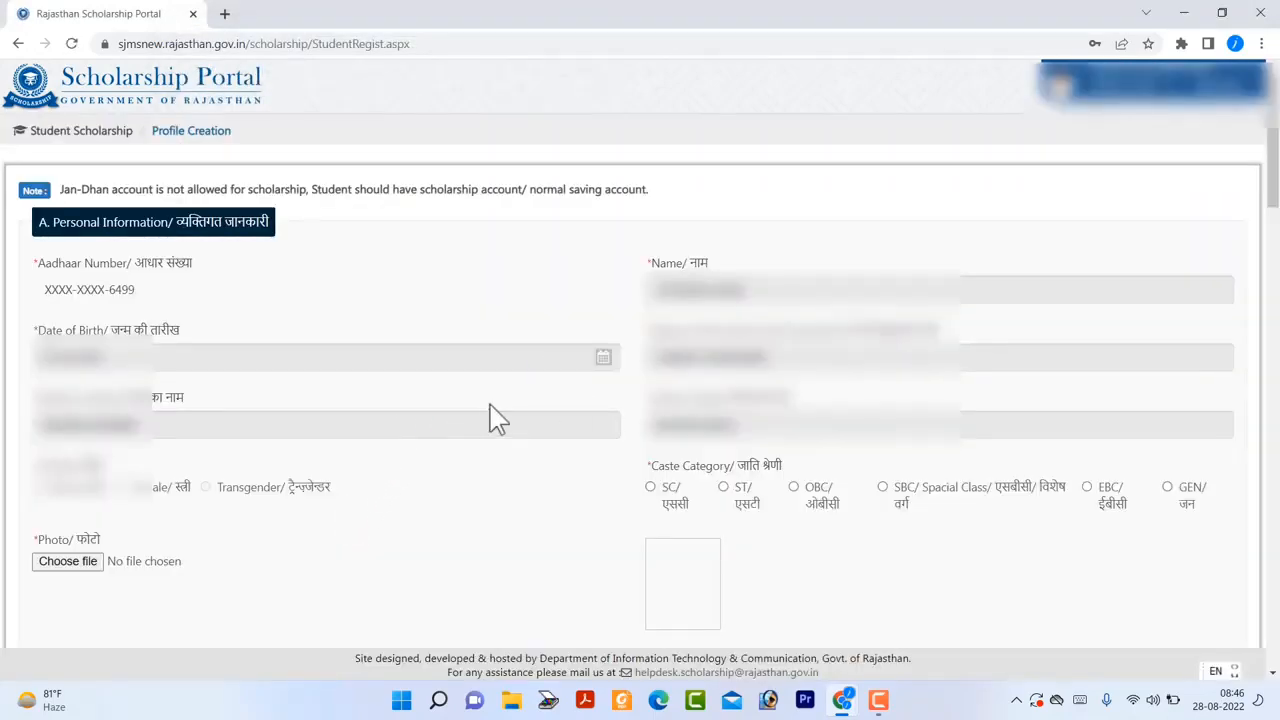
- In the personal information, set the caste category to OBC, the religion to Hindu and the marital status to Unmarried
scroll(820, 152, down, 3)
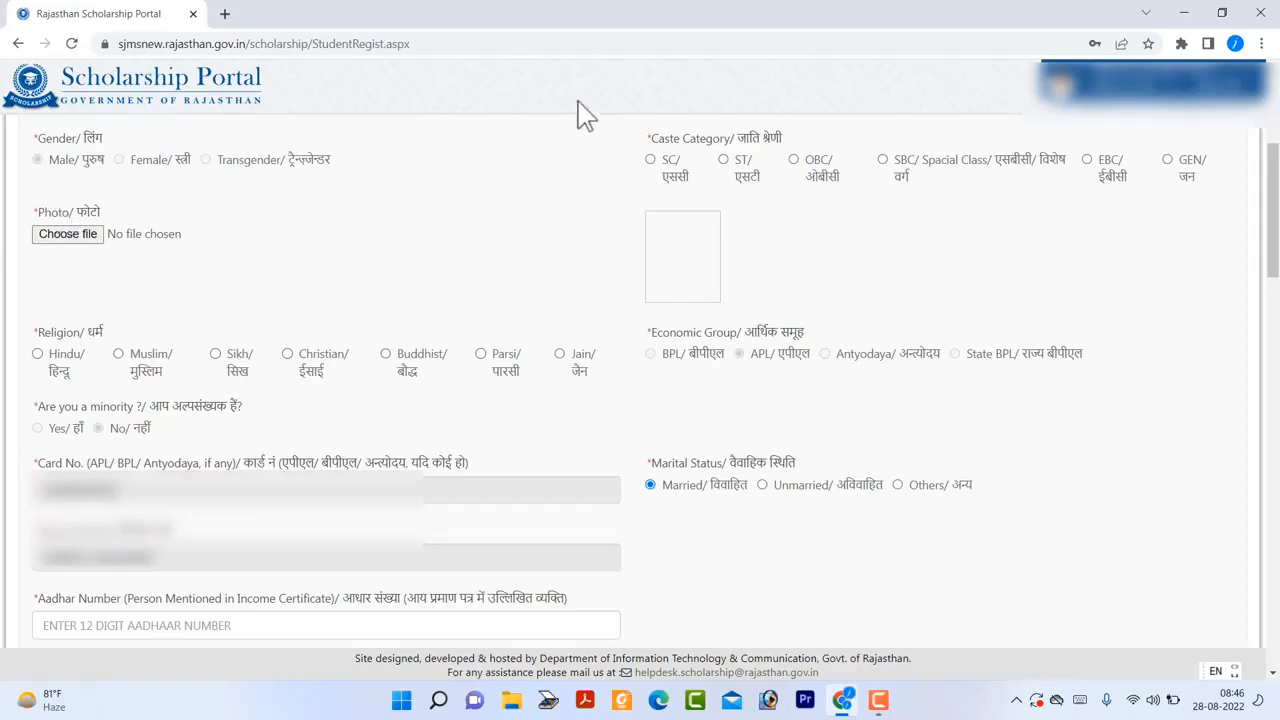
triple_click(640, 135)
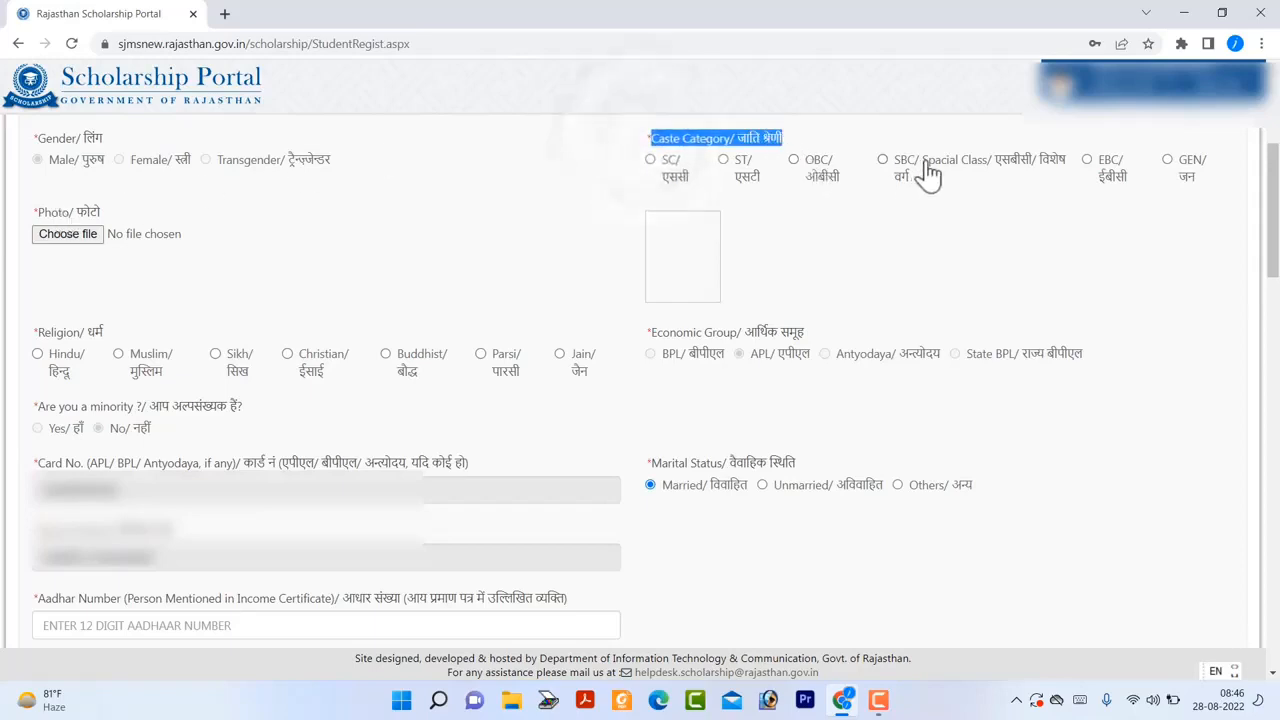
click(794, 161)
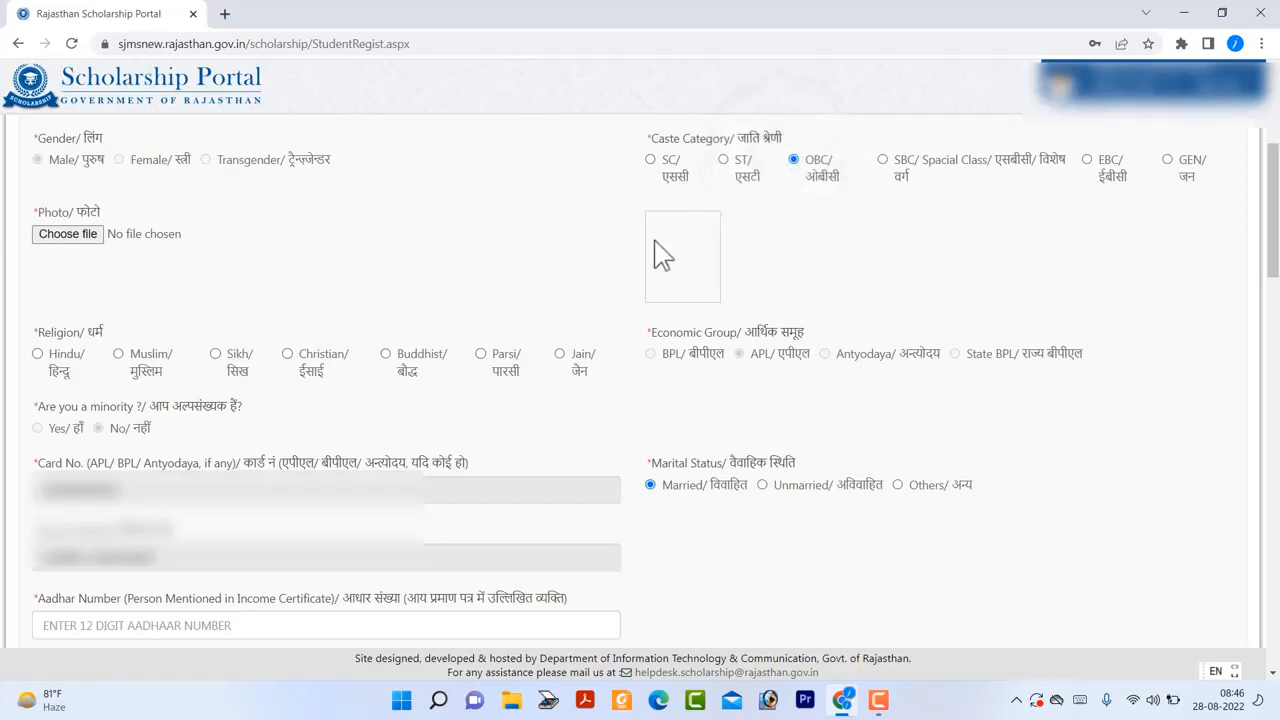
click(37, 356)
triple_click(45, 412)
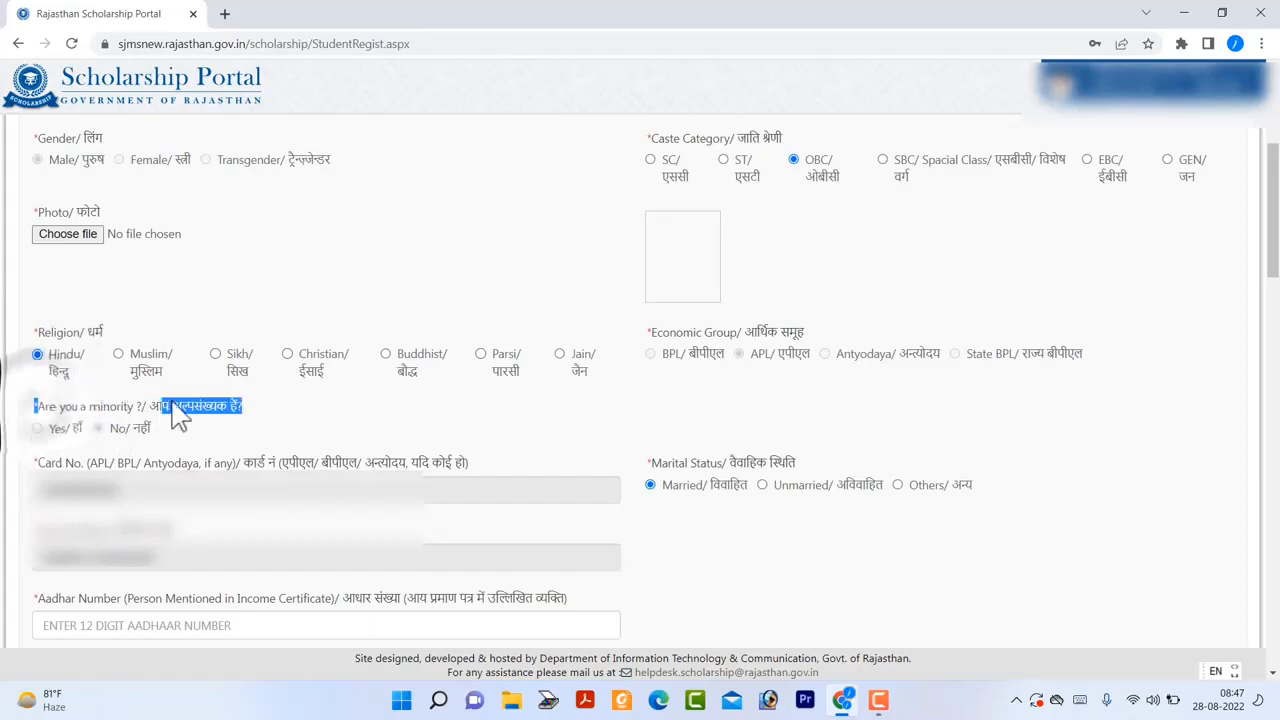
click(239, 417)
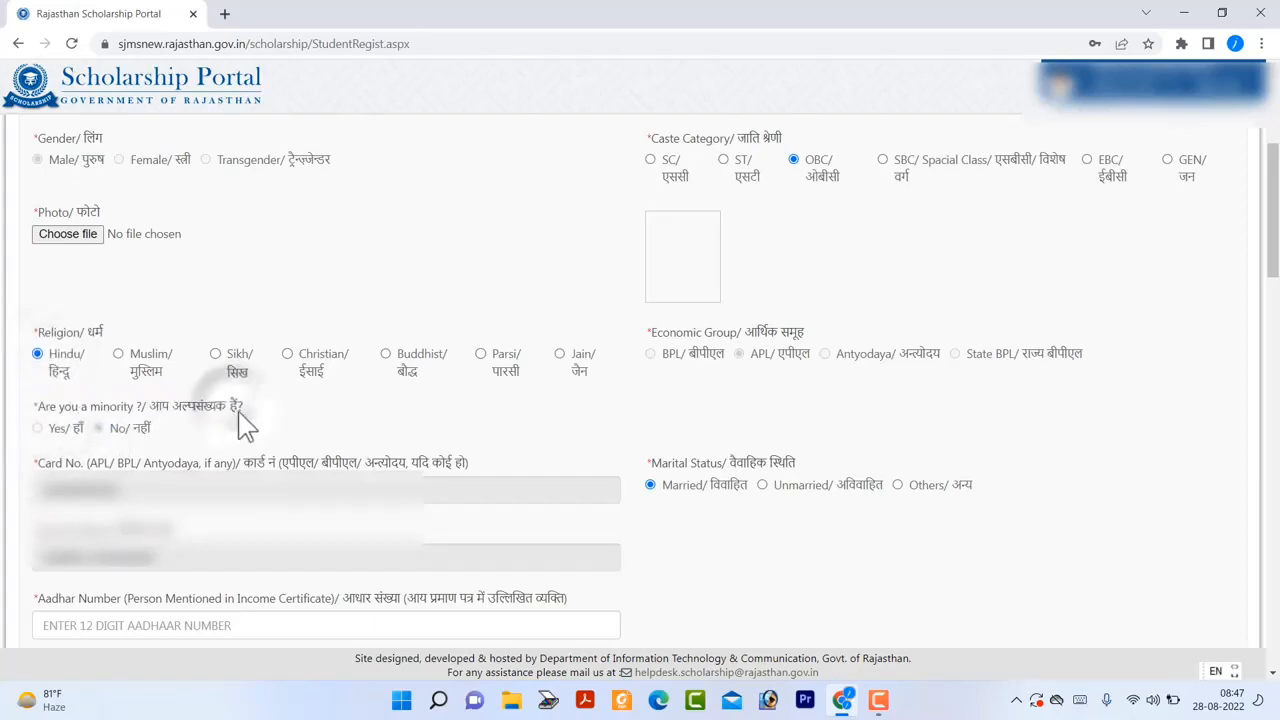
click(762, 487)
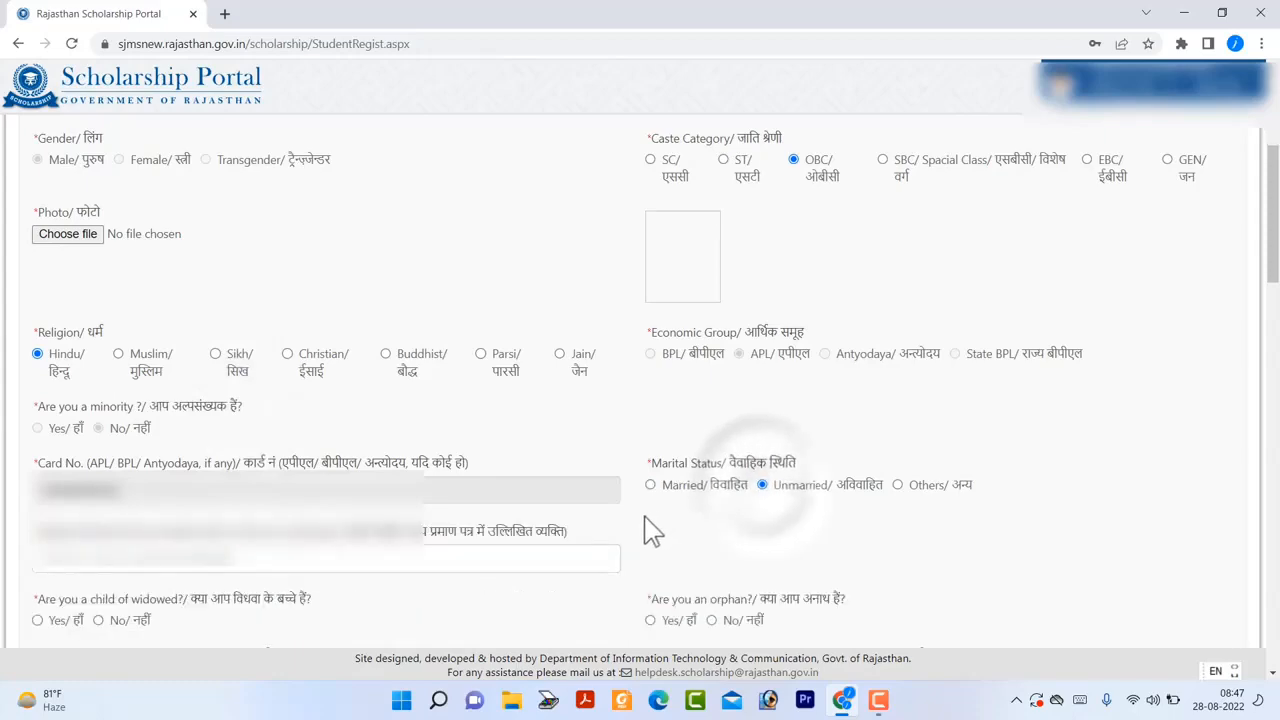
- Answer No to the questions about being a child of widowed, an orphan, widowed self and divorced self
scroll(651, 531, down, 4)
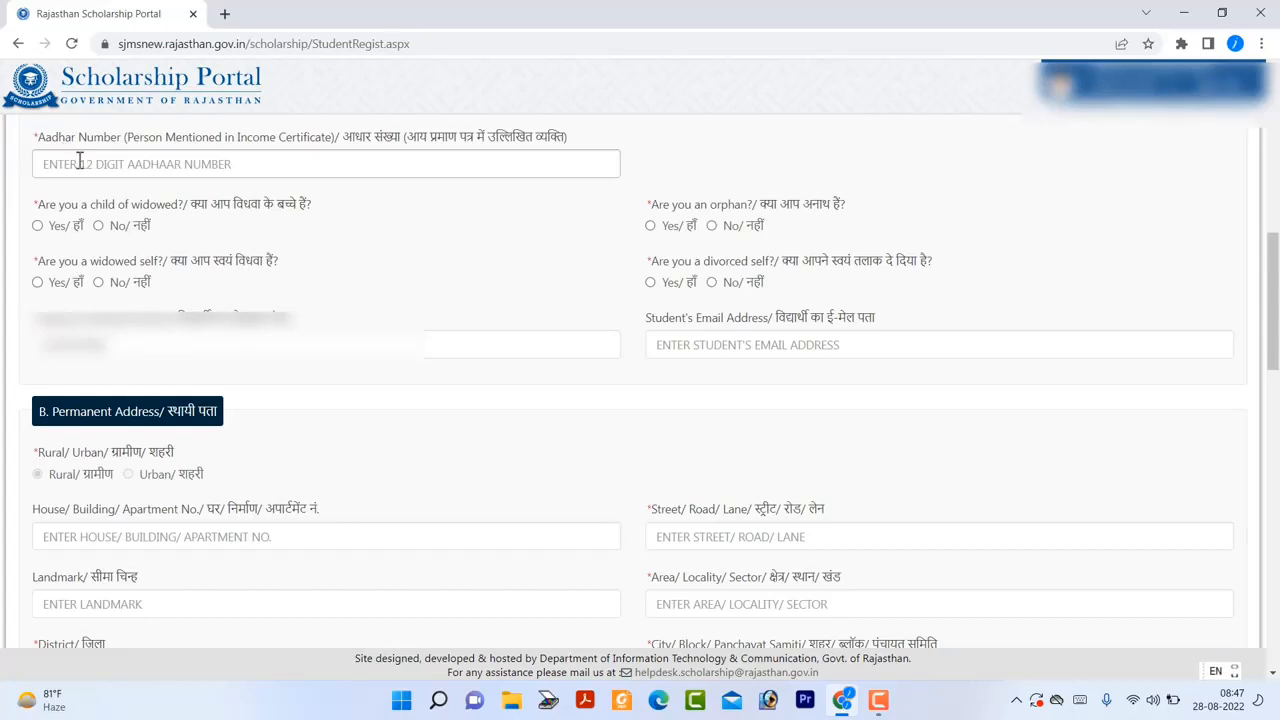
drag(184, 200, 321, 193)
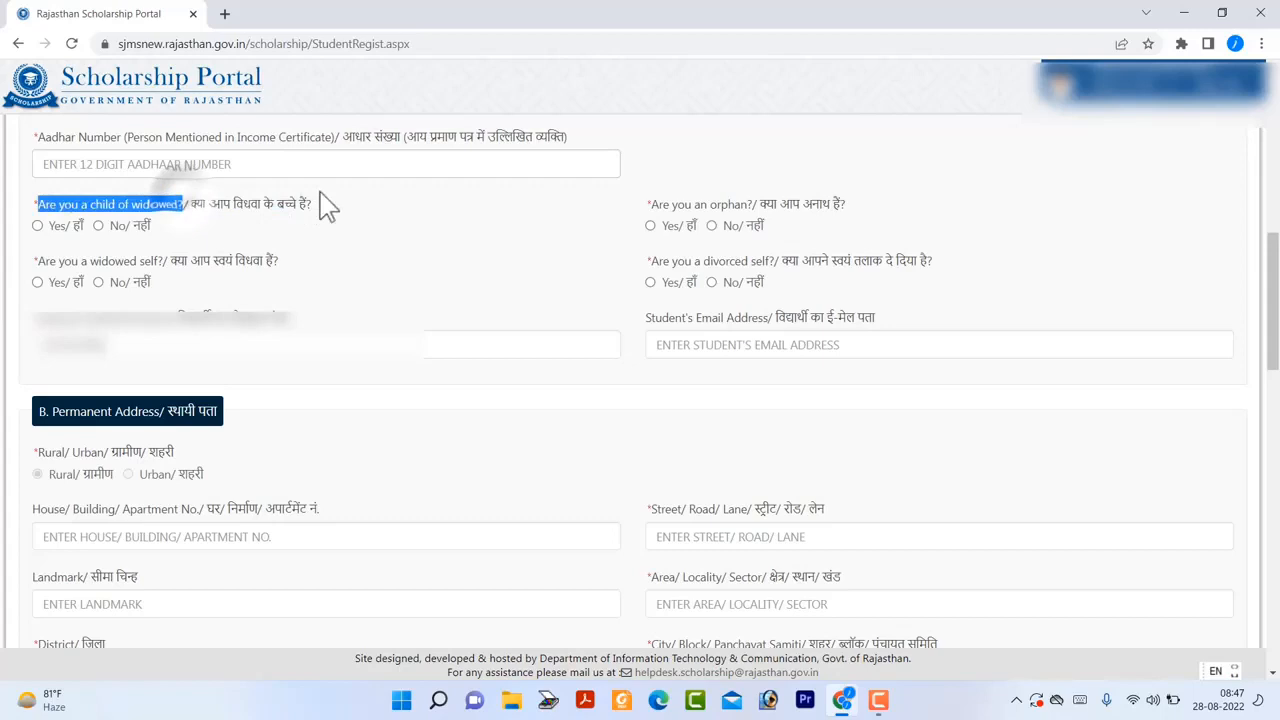
click(116, 228)
click(715, 227)
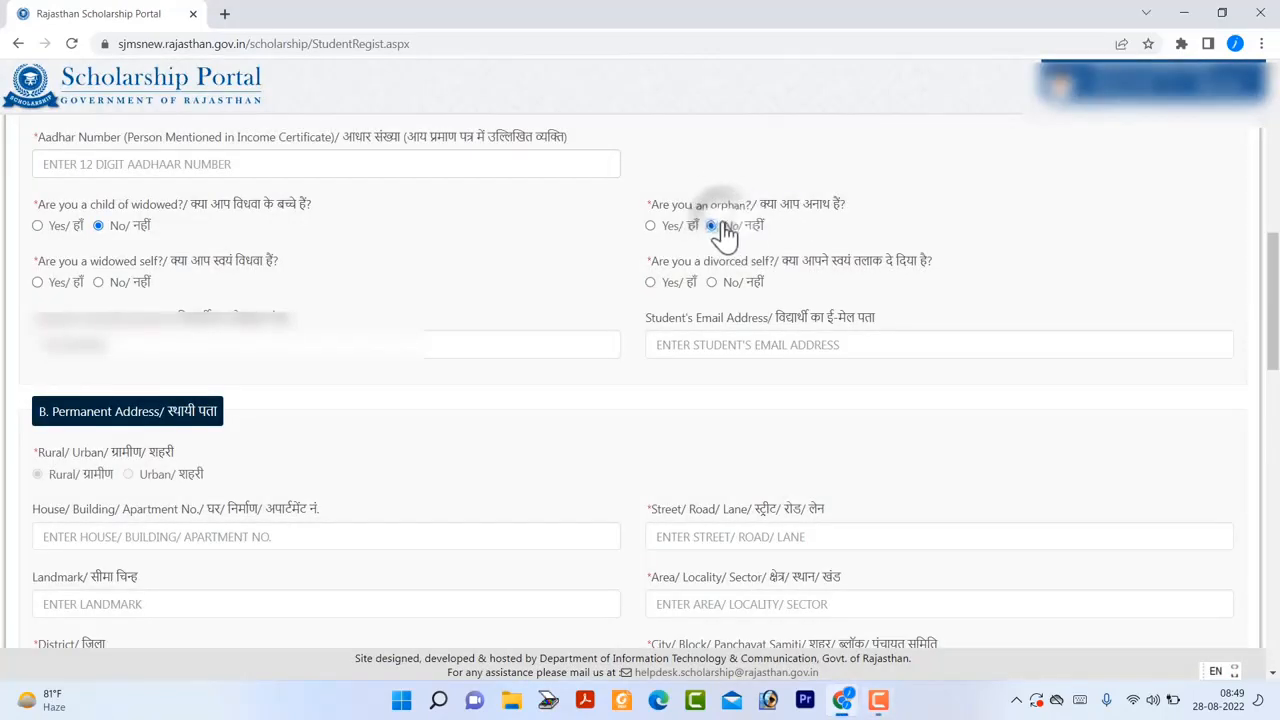
click(117, 290)
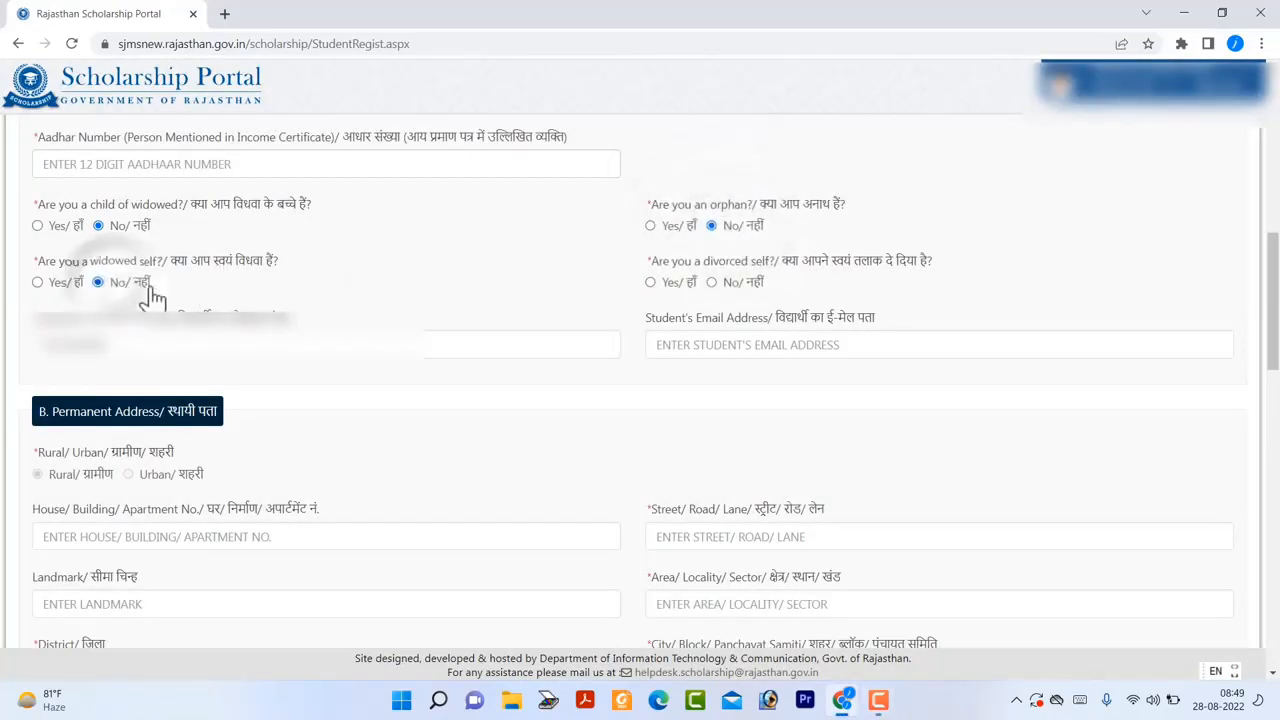
click(713, 284)
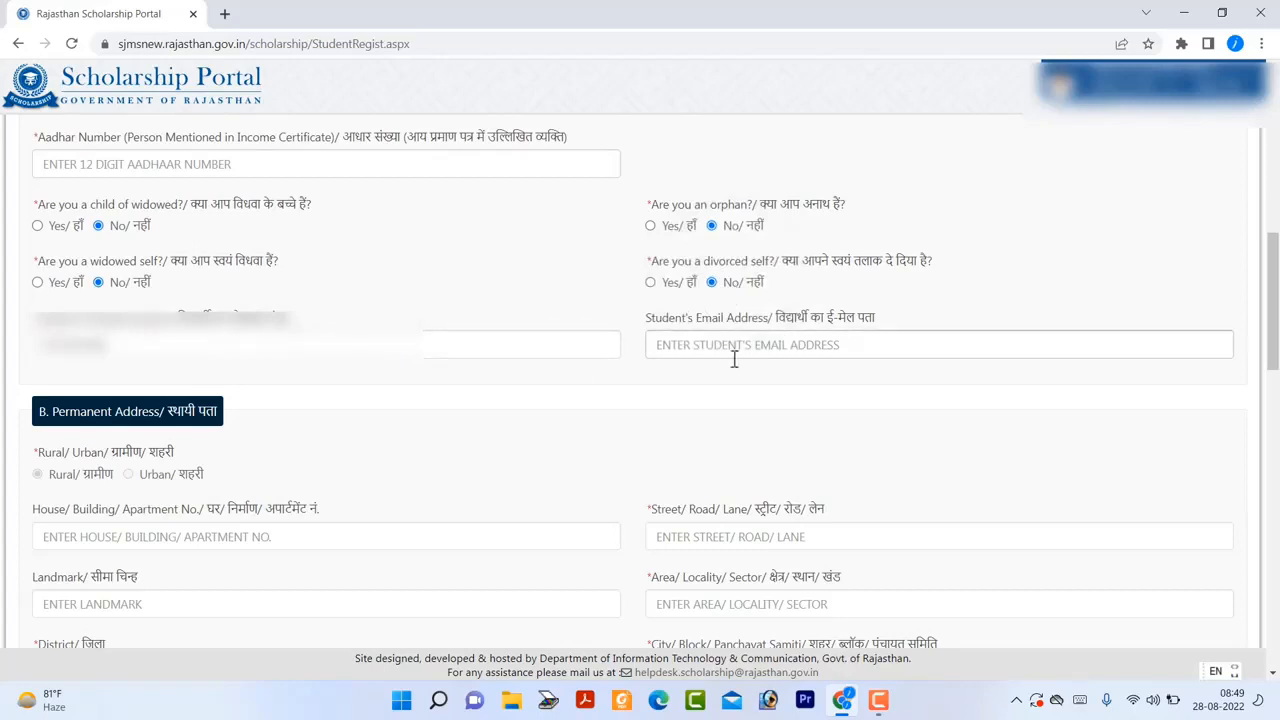
- Review the Permanent Address fields, including house number, street, gram panchayat and village
scroll(1249, 391, down, 3)
drag(50, 162, 88, 164)
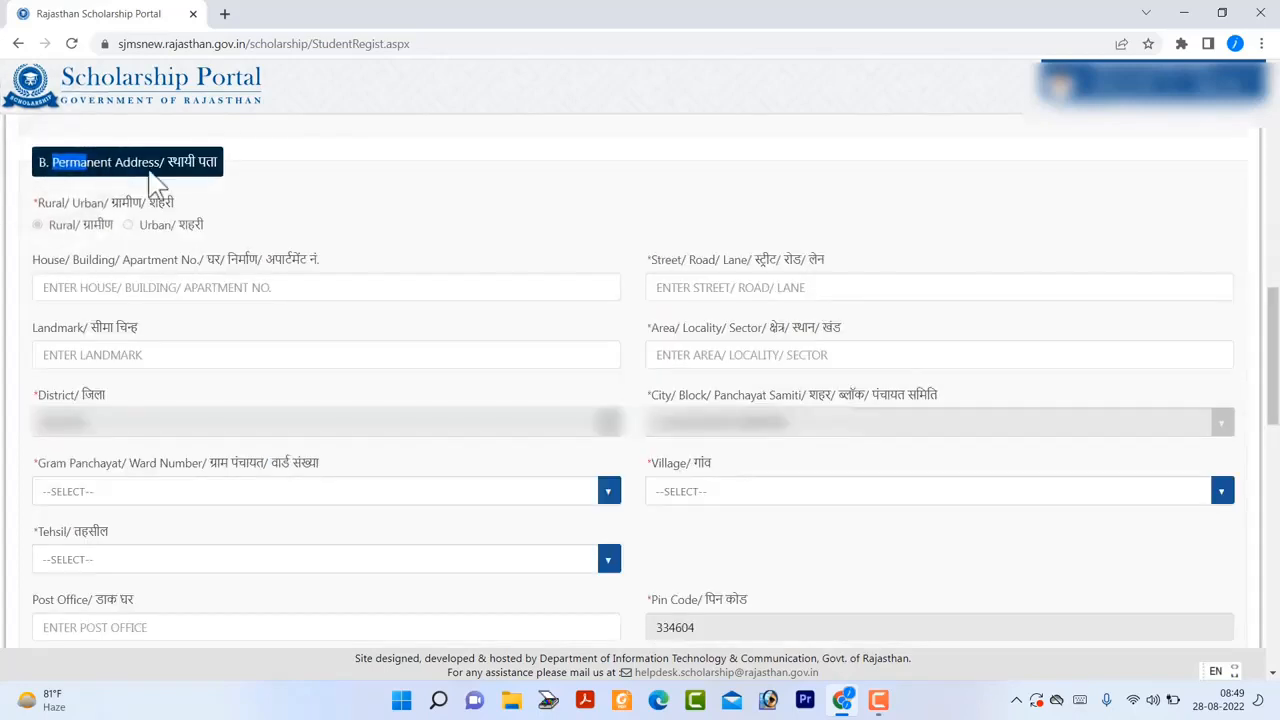
click(360, 147)
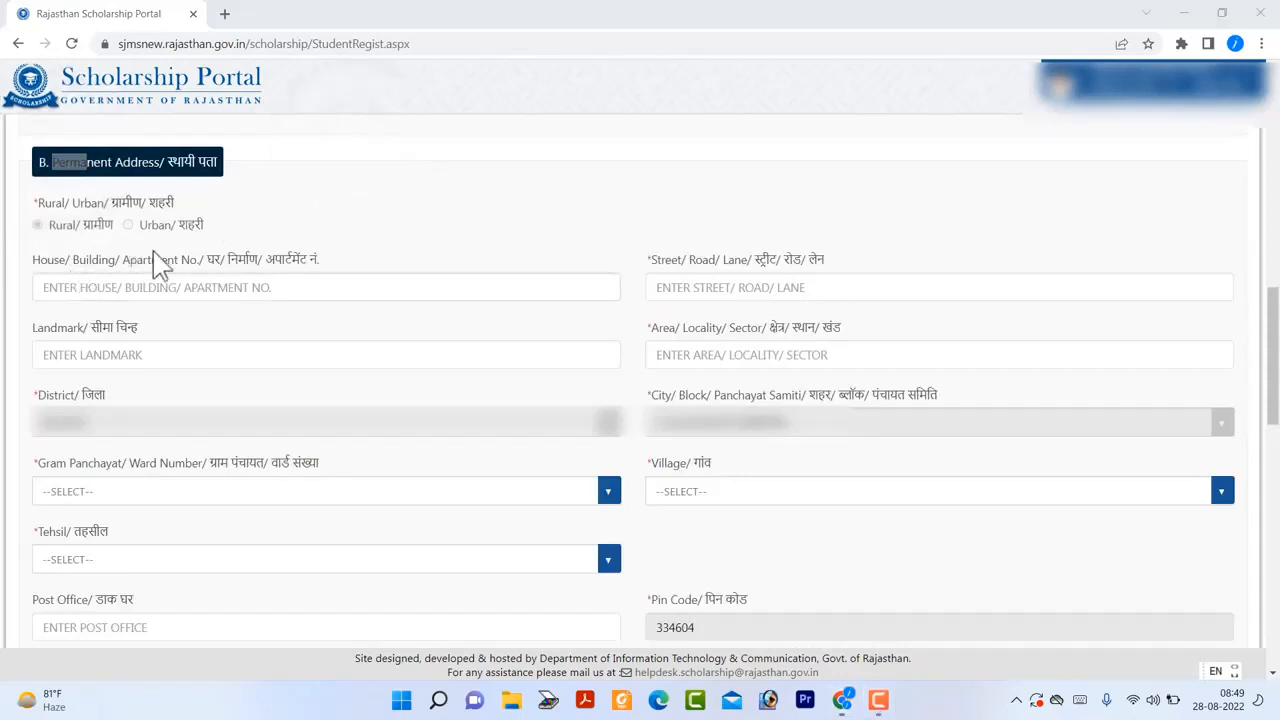
drag(40, 261, 168, 262)
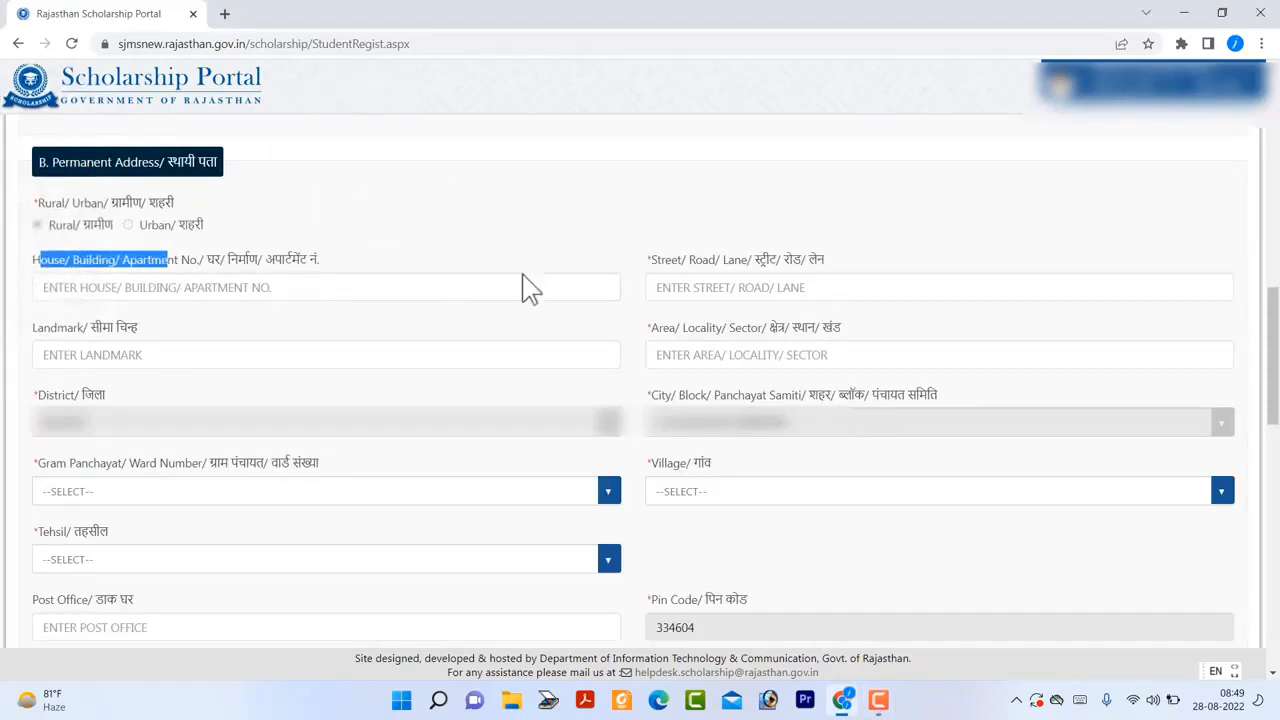
drag(645, 255, 829, 257)
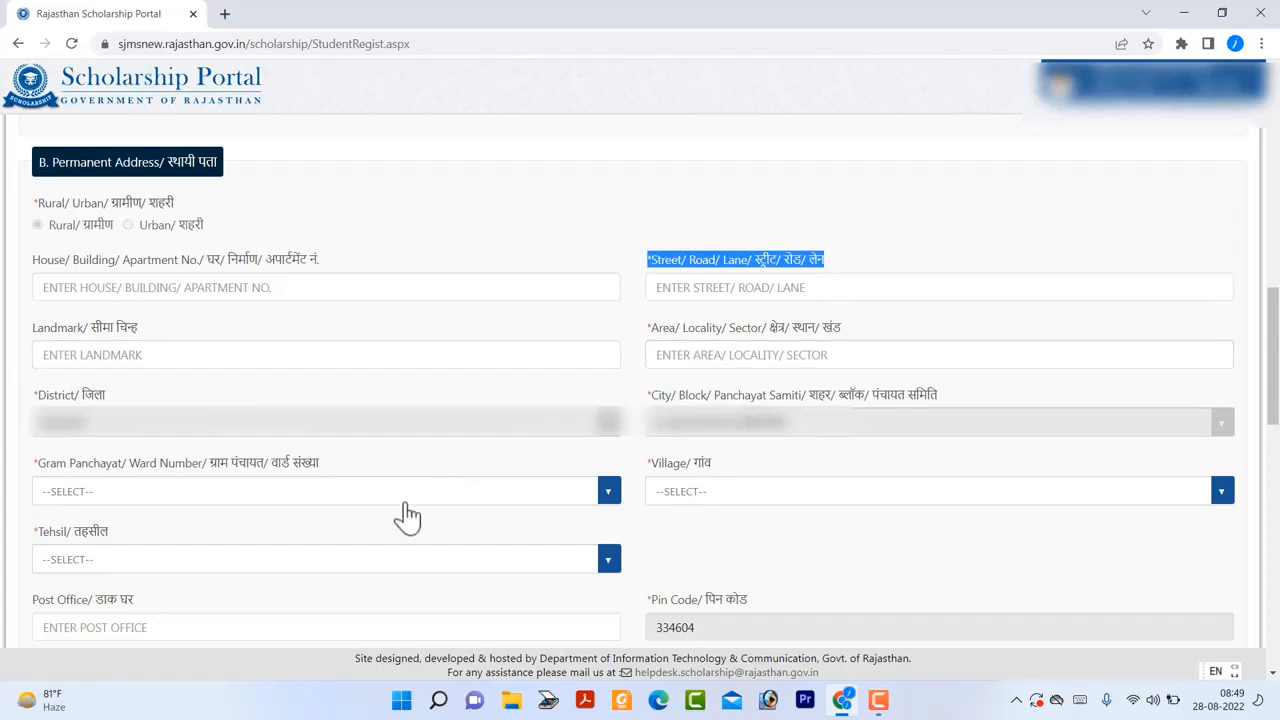
click(351, 507)
click(355, 505)
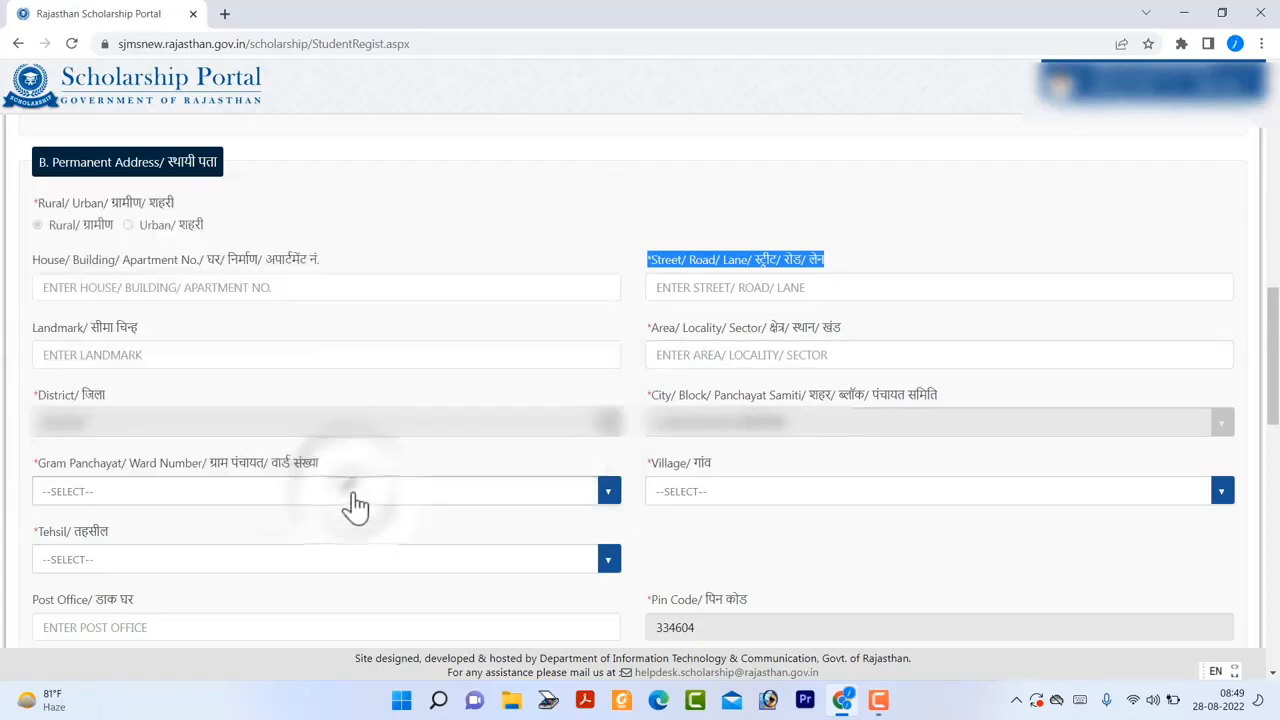
click(715, 498)
click(718, 500)
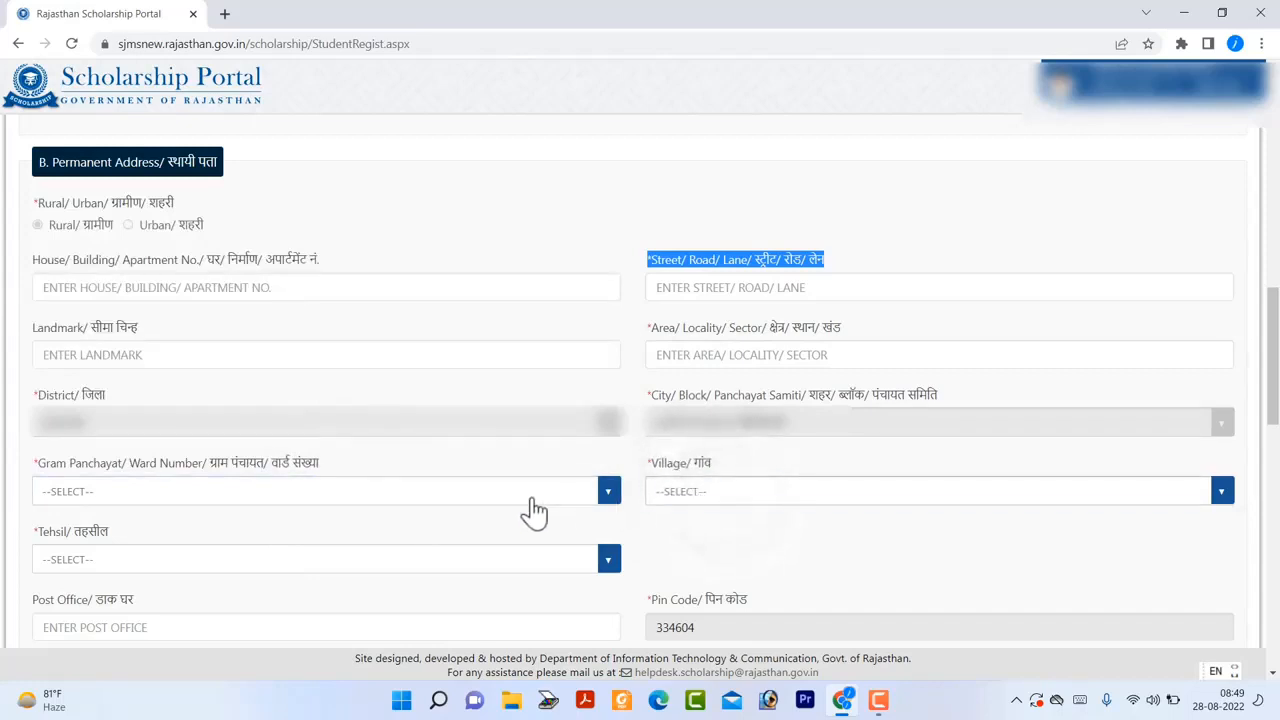
- Select the student's gram panchayat and village for the permanent address
click(486, 491)
scroll(263, 349, down, 15)
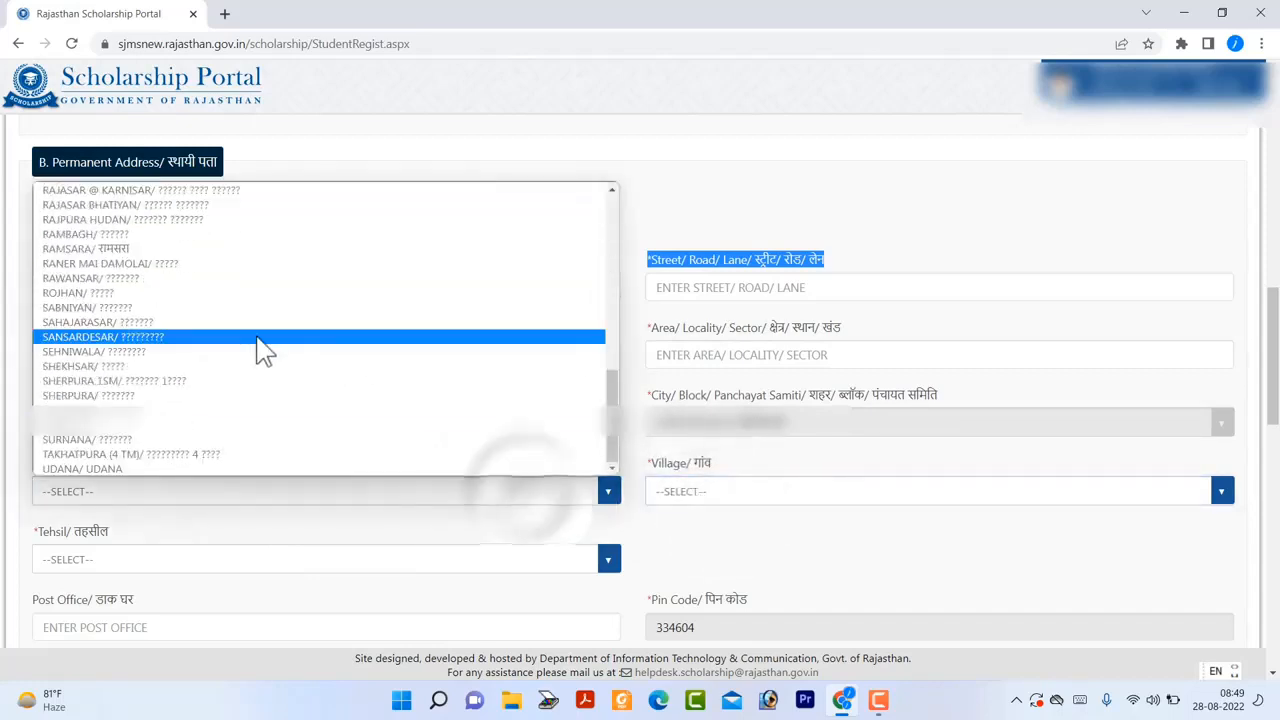
click(150, 236)
click(710, 506)
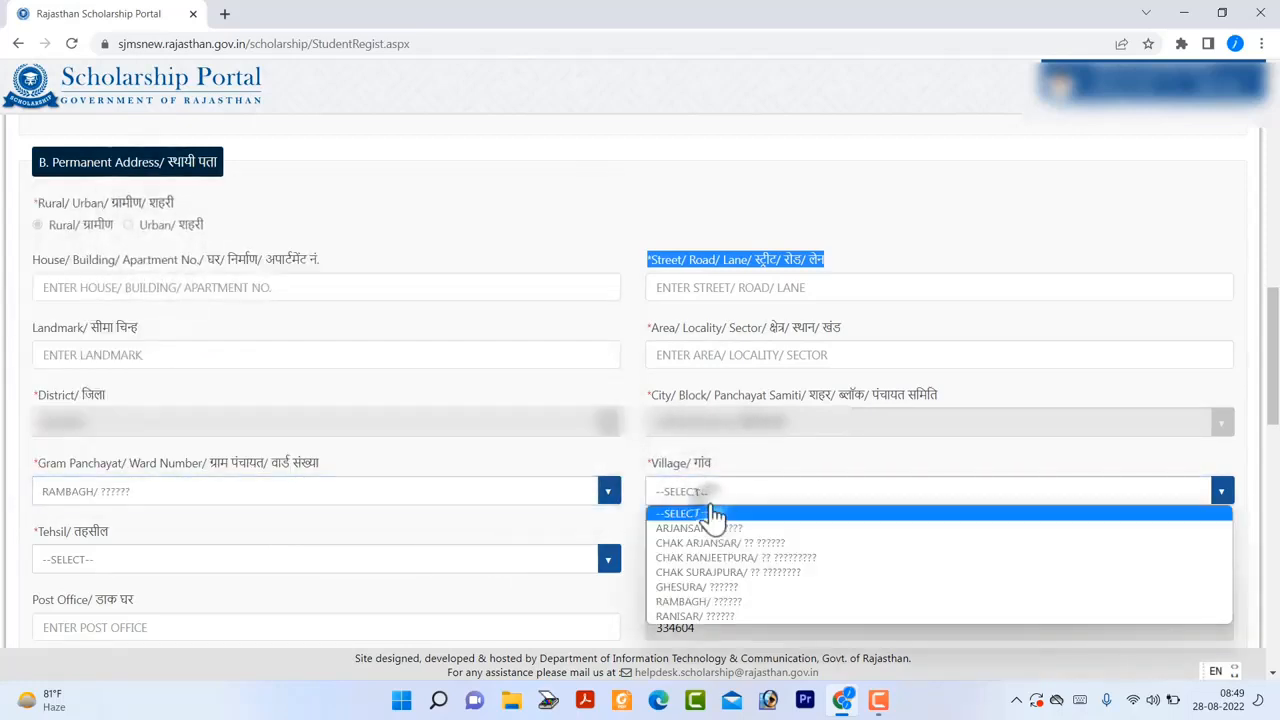
click(679, 617)
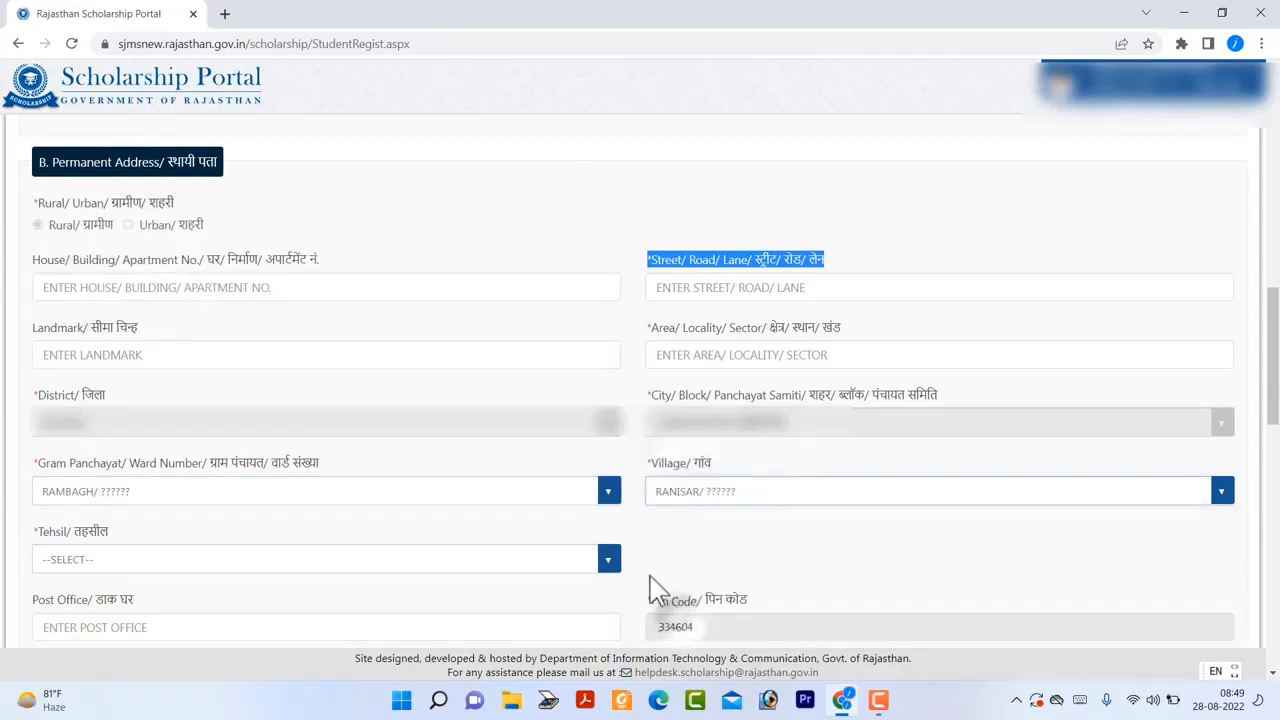
- Select the tehsil and fill in the post office of the student's permanent address
click(306, 562)
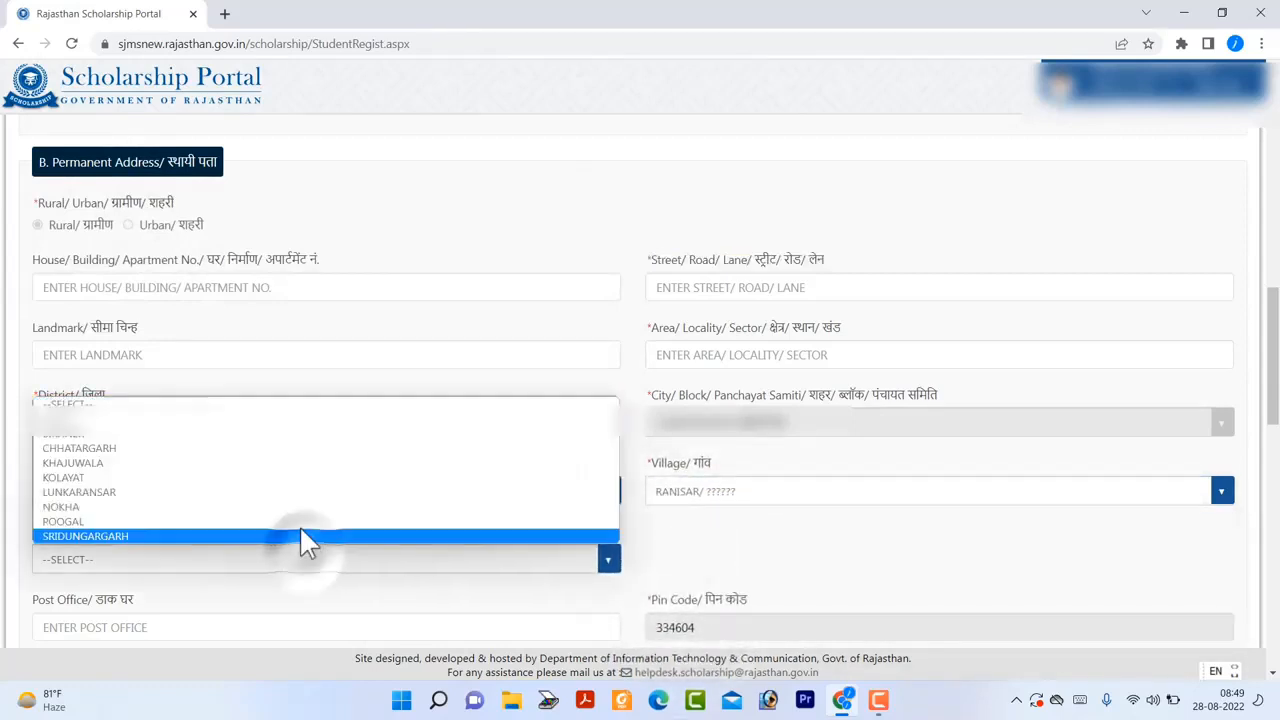
click(268, 495)
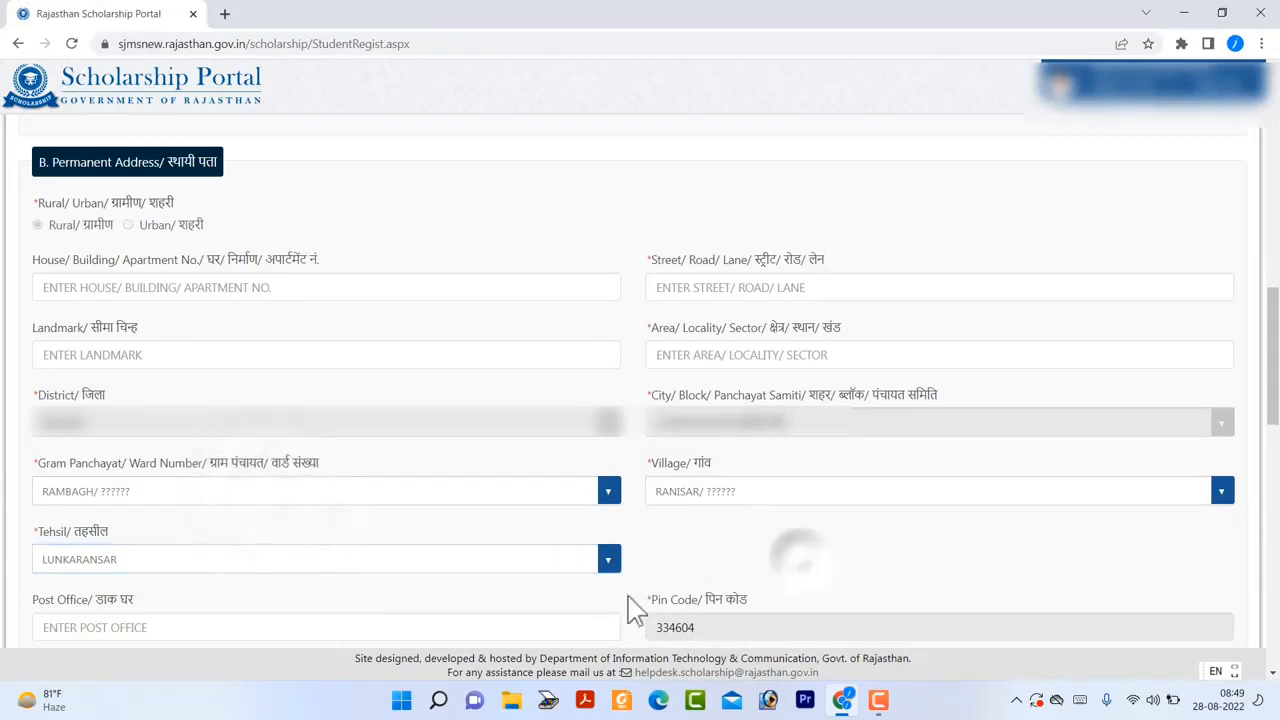
click(163, 630)
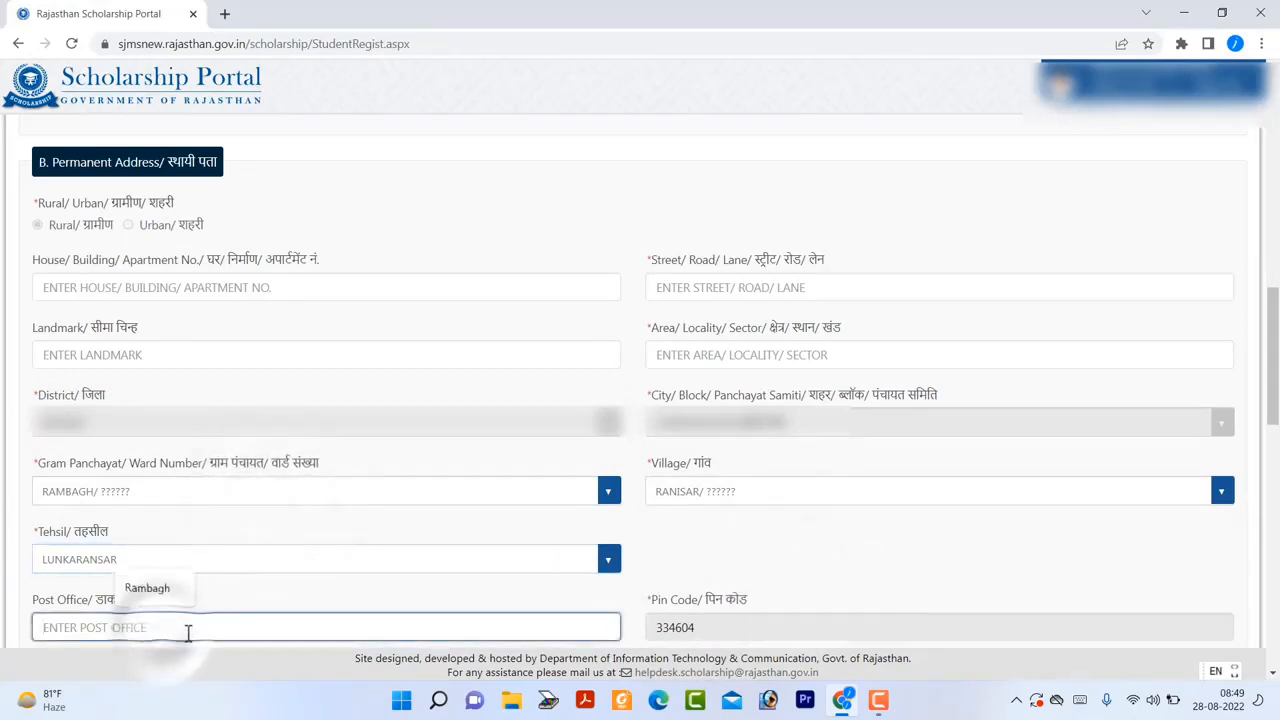
click(172, 592)
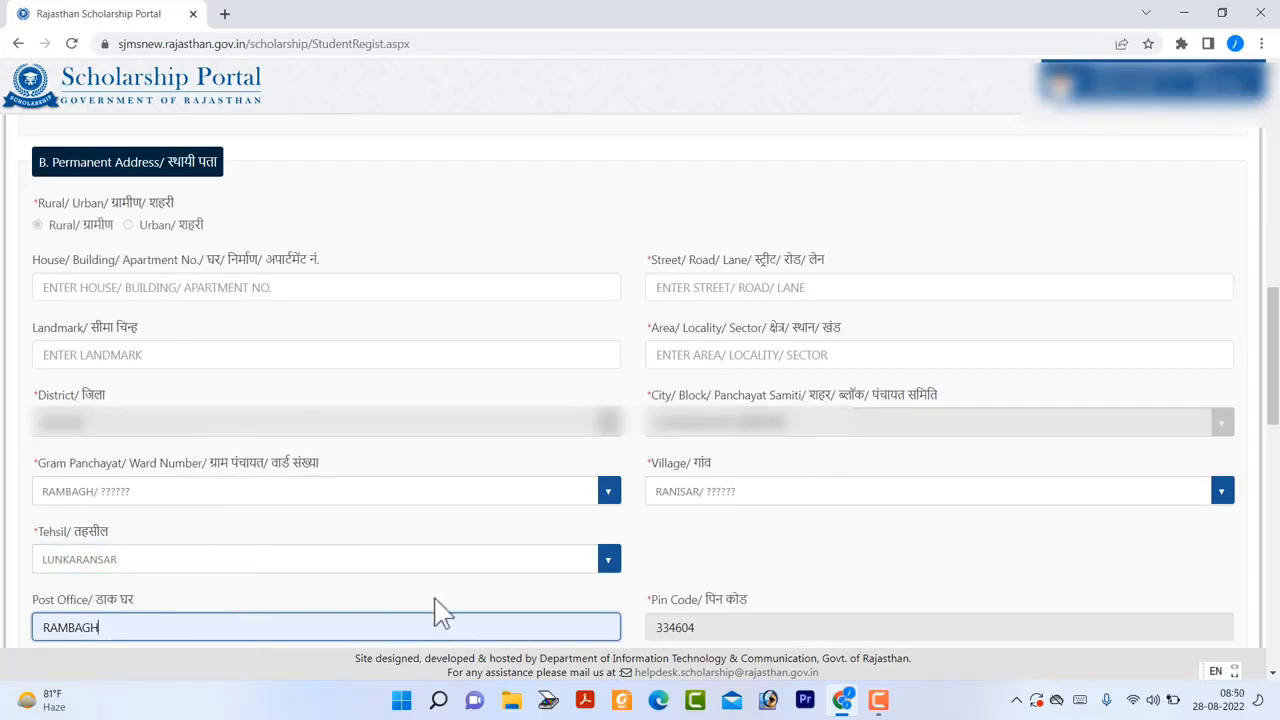
- Answer Yes to whether the current address is different from the permanent address
scroll(949, 366, down, 5)
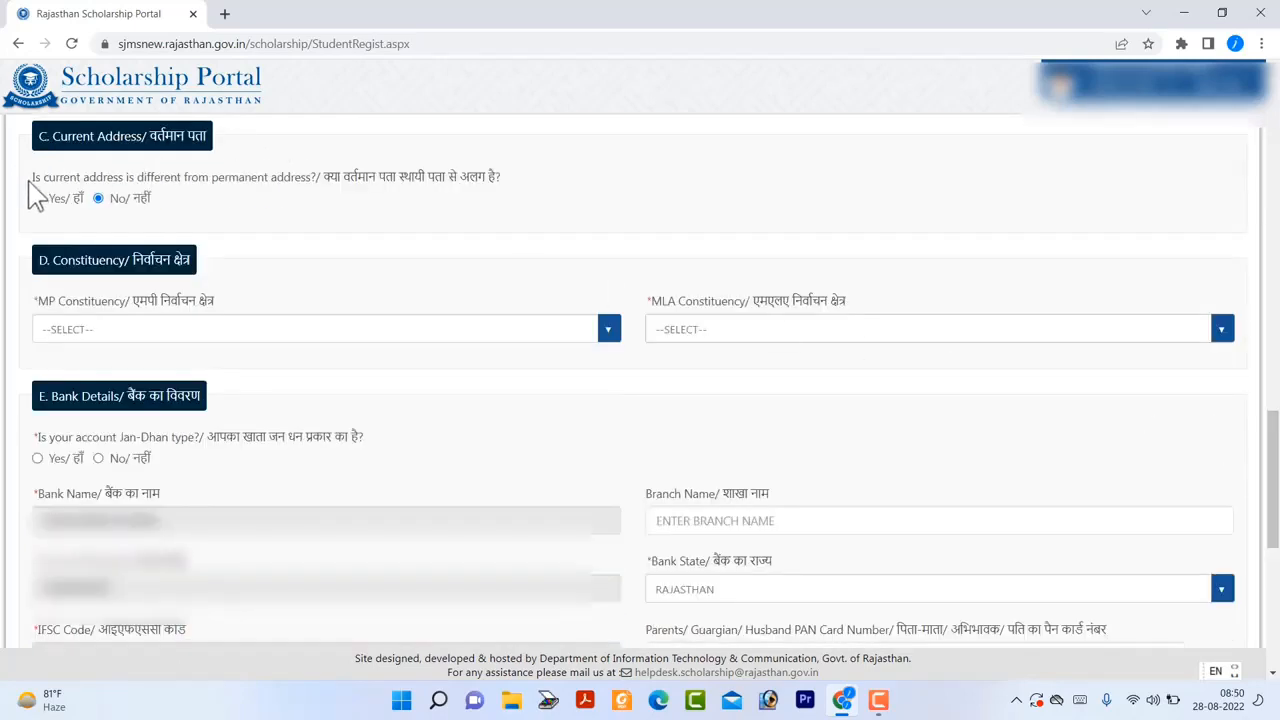
drag(30, 180, 497, 195)
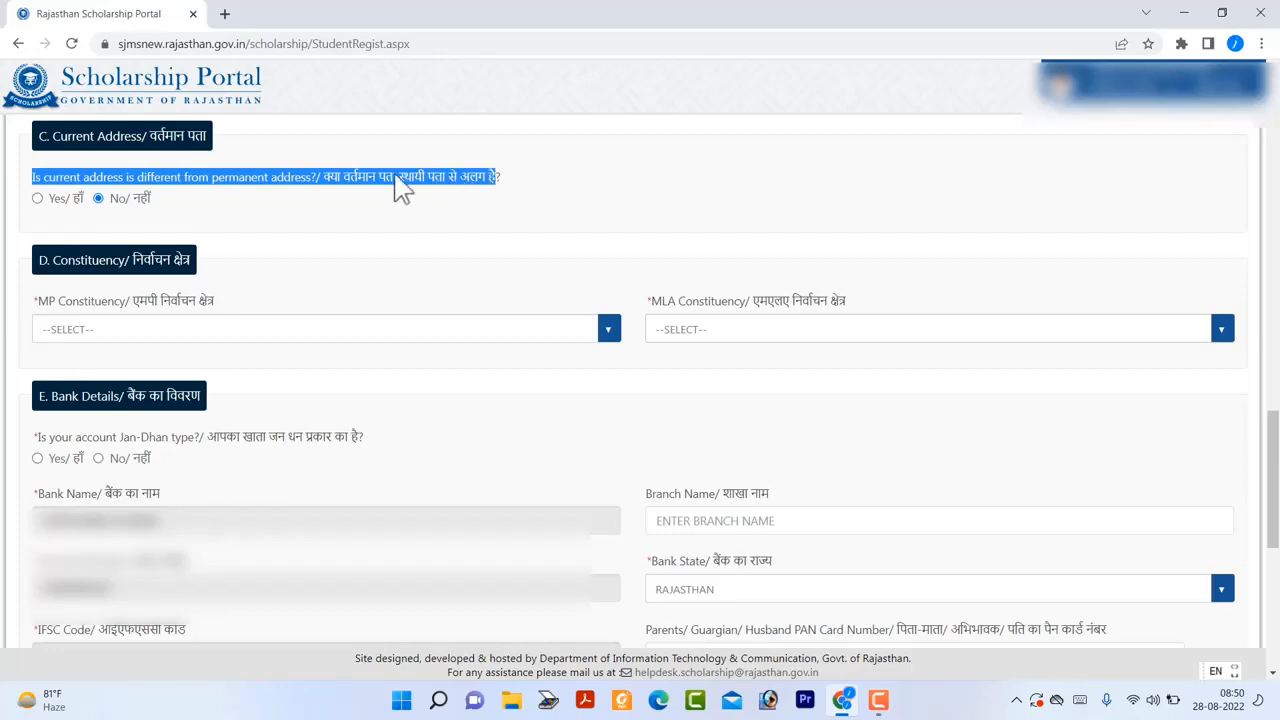
click(40, 202)
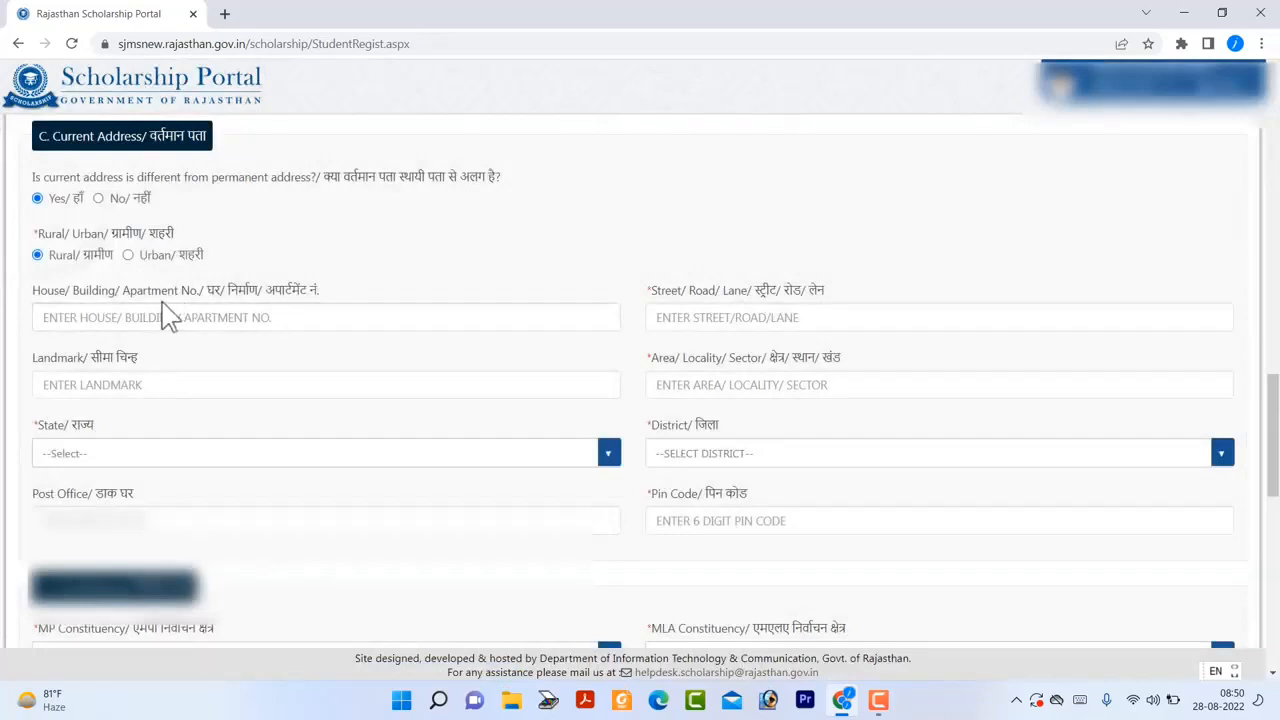
- Answer No to whether the current address differs, and set the MP constituency to Bikaner and the MLA constituency to Lunkaransar
click(98, 199)
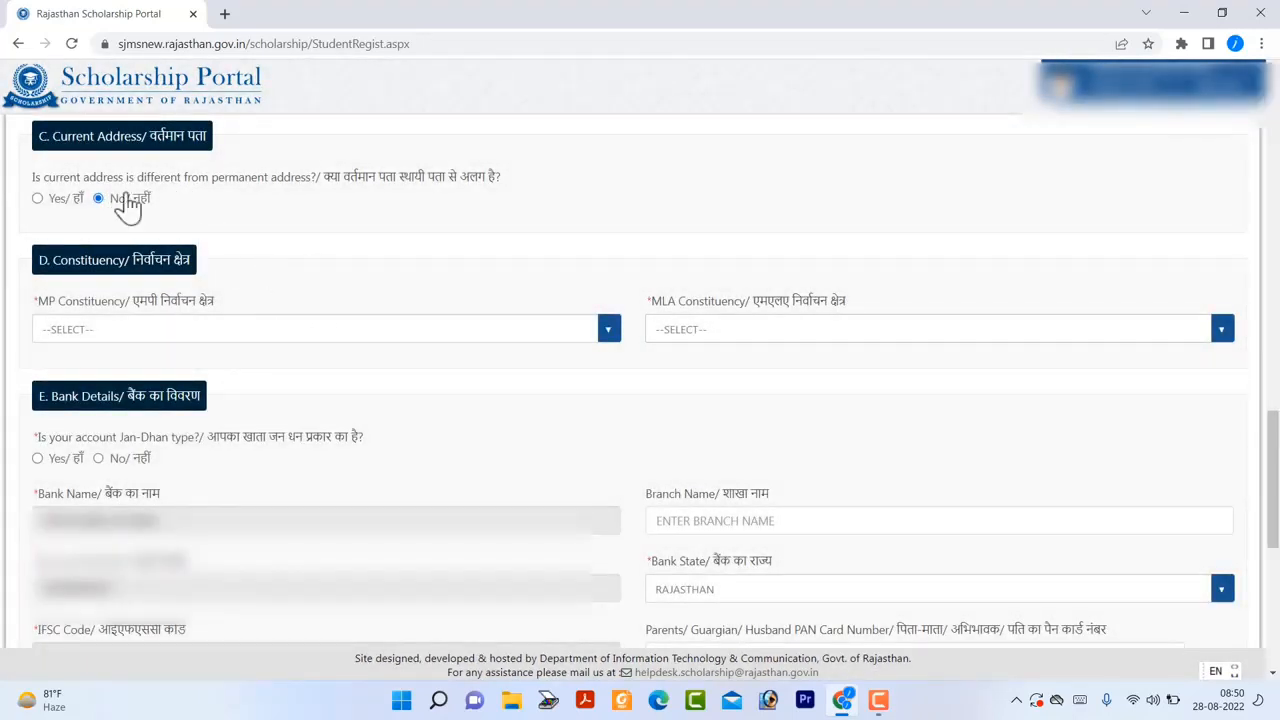
click(314, 330)
click(314, 365)
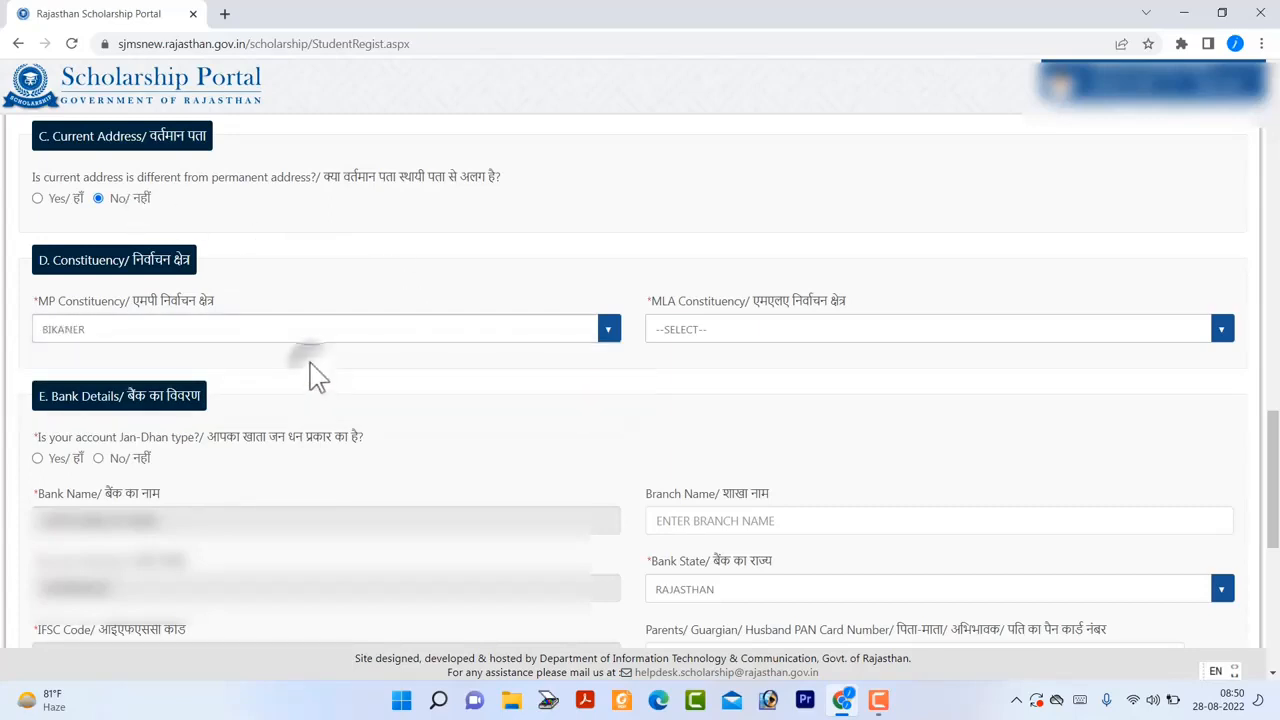
click(750, 330)
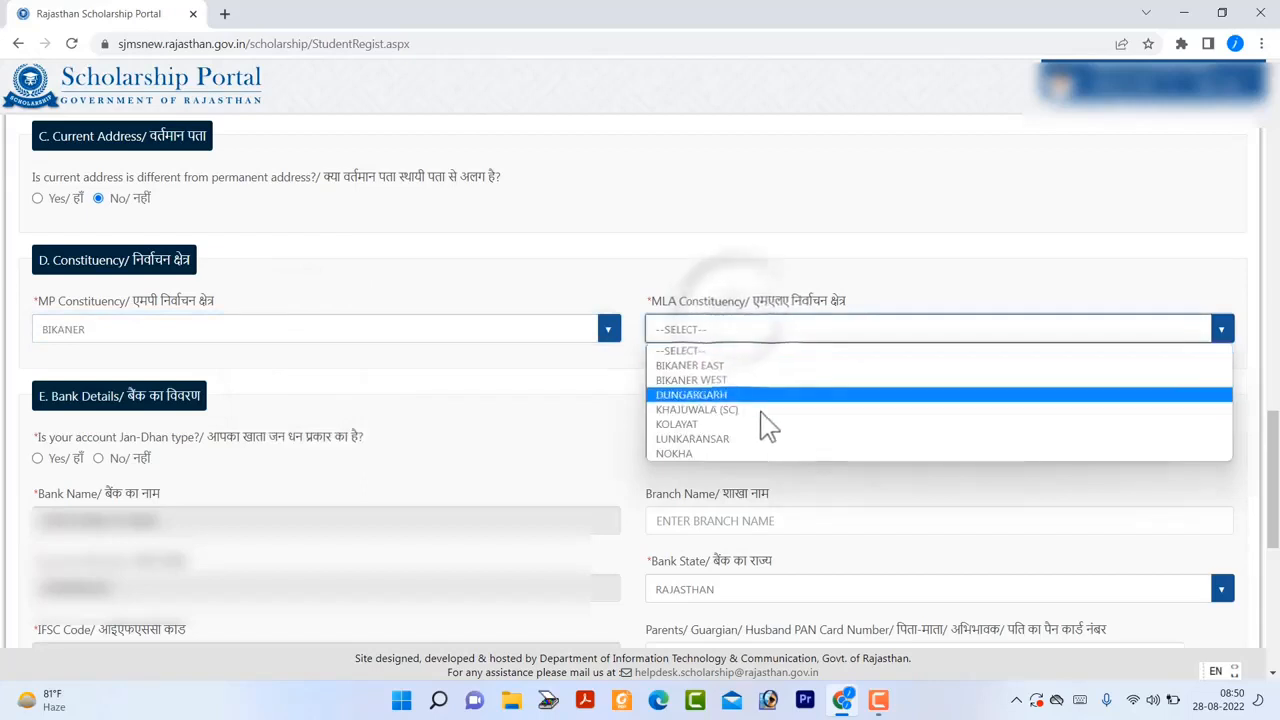
click(765, 451)
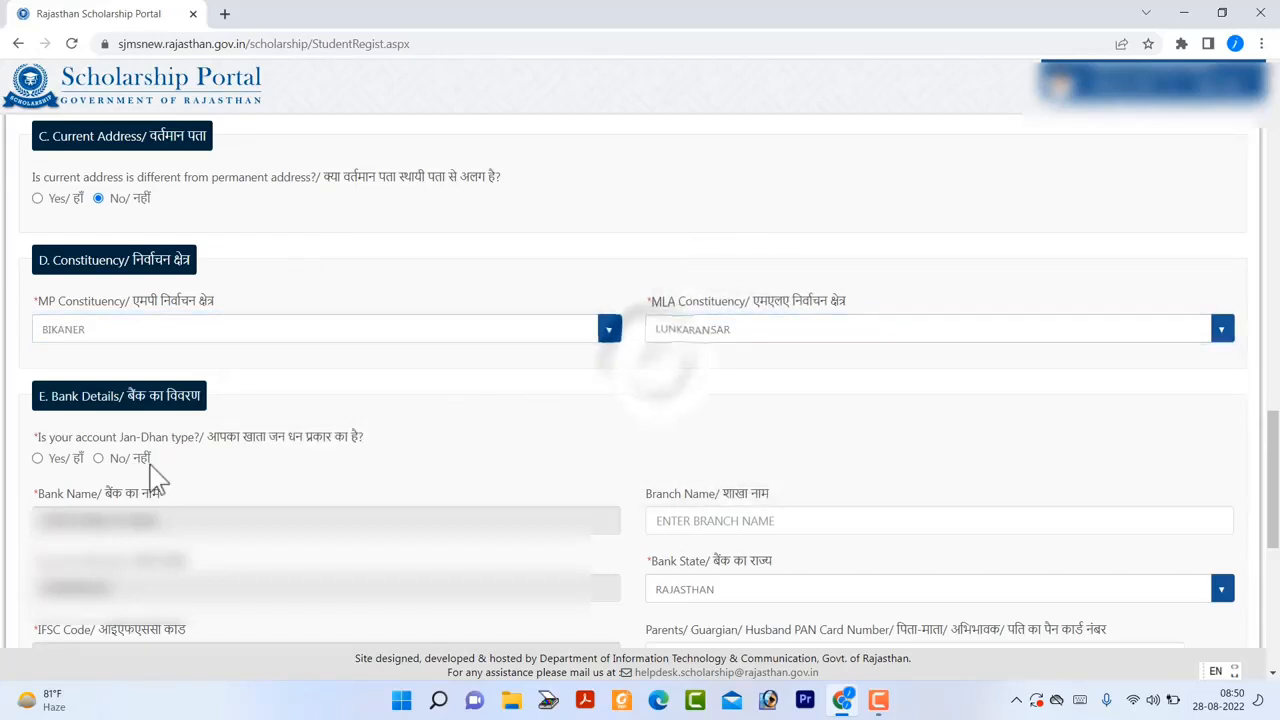
- Mark the bank account as not Jan-Dhan type and enter MAHAJAN as the branch name in the bank details
scroll(100, 205, down, 2)
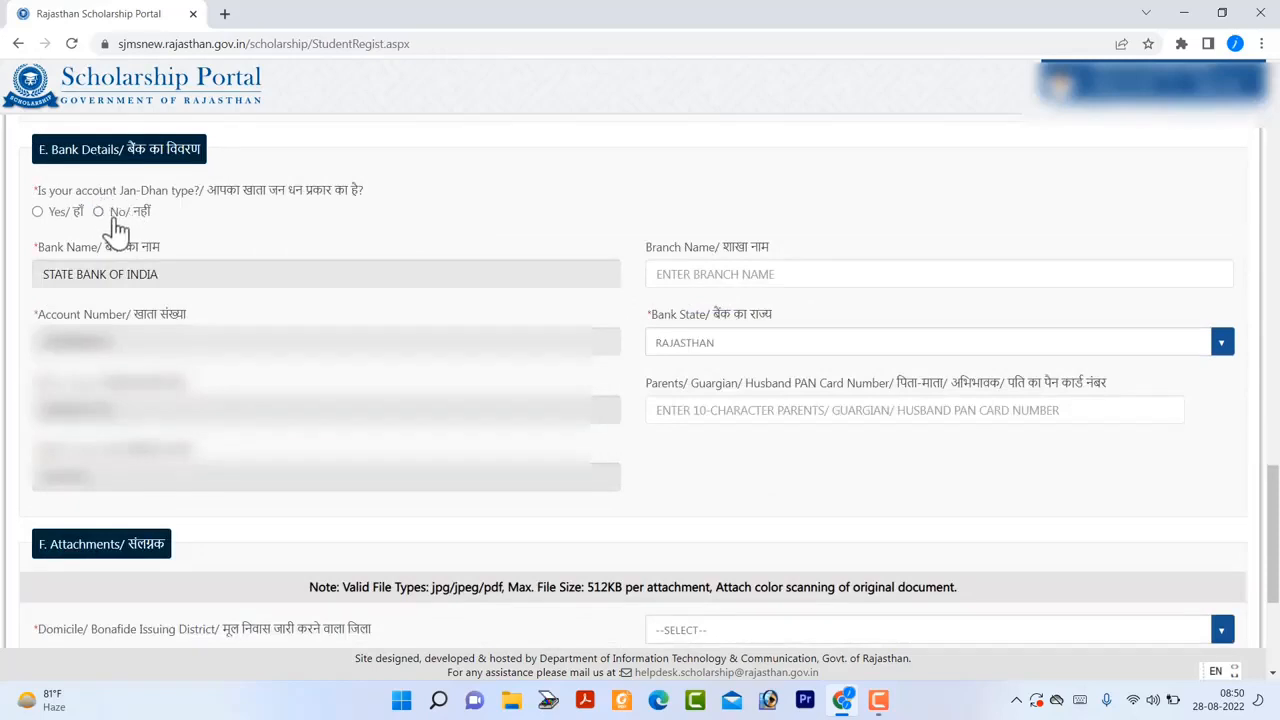
click(99, 211)
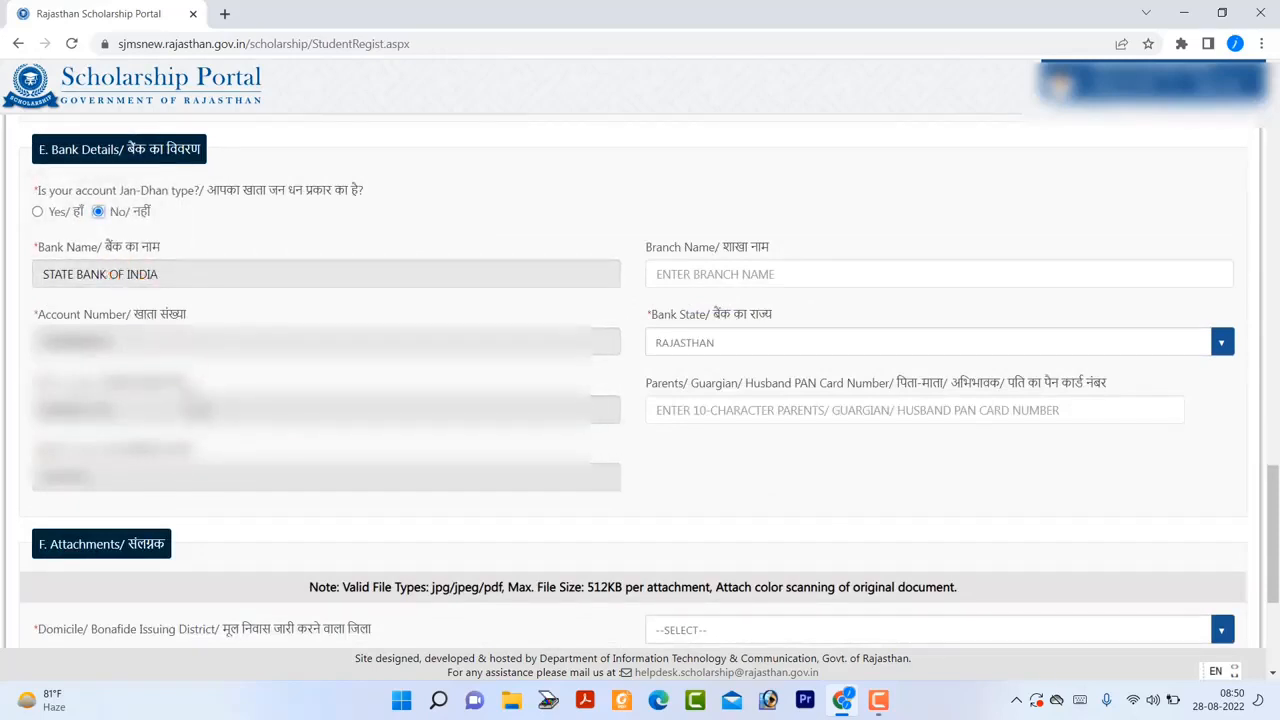
click(199, 349)
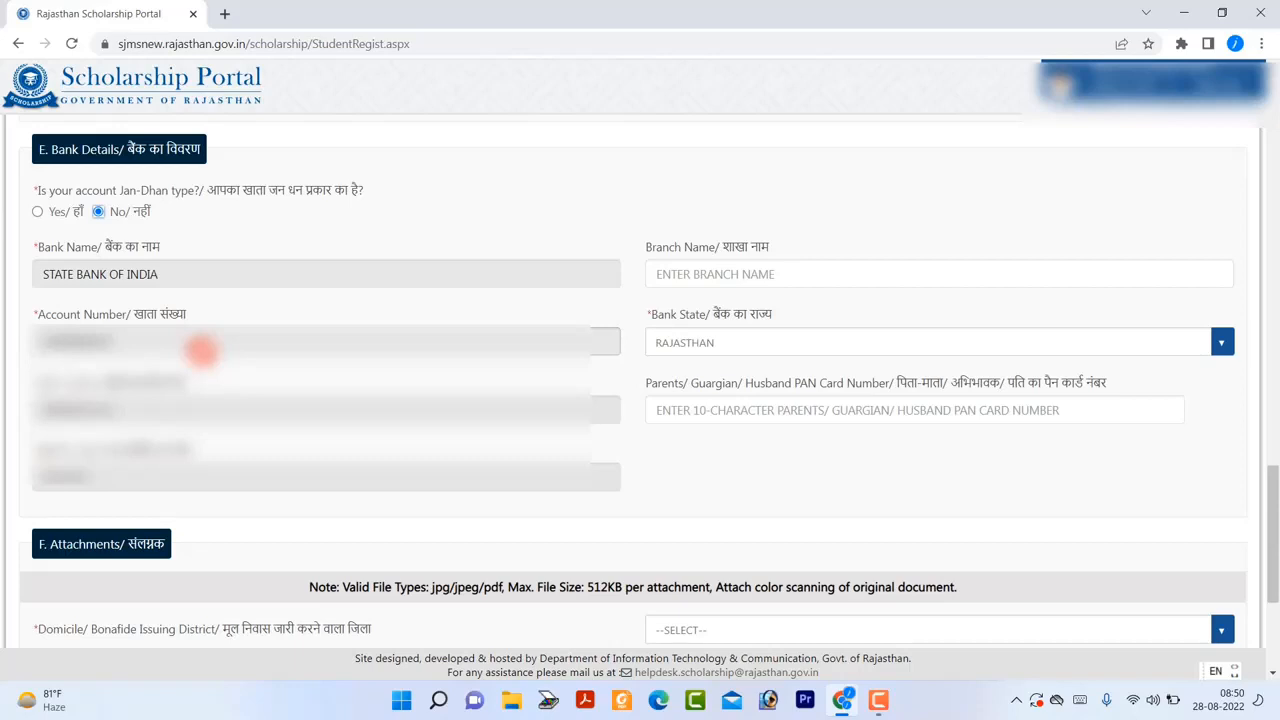
click(731, 277)
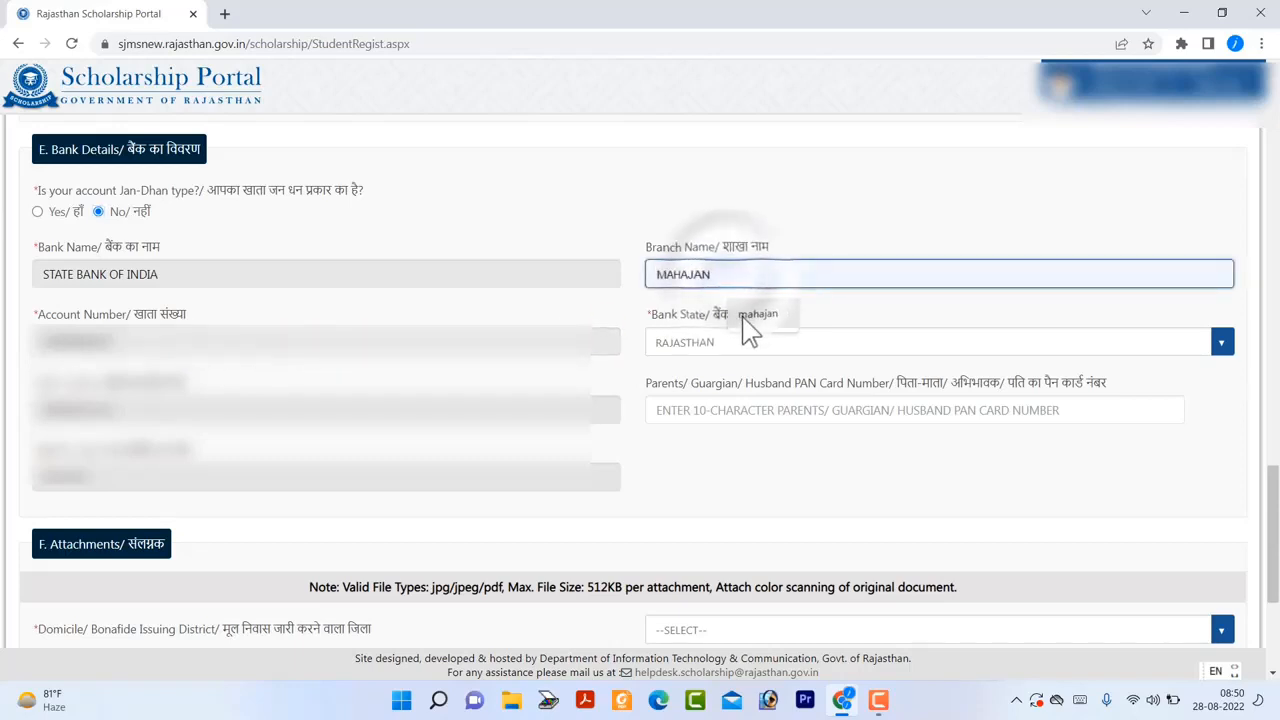
click(741, 318)
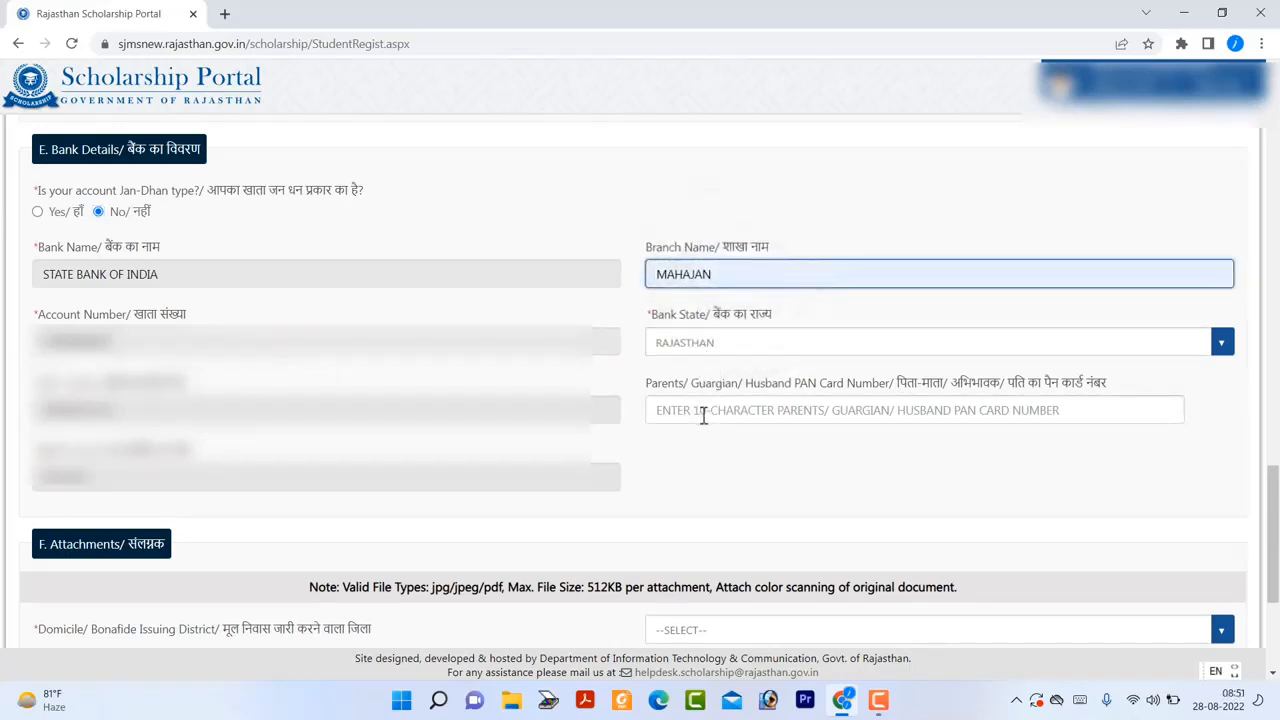
drag(38, 474, 155, 472)
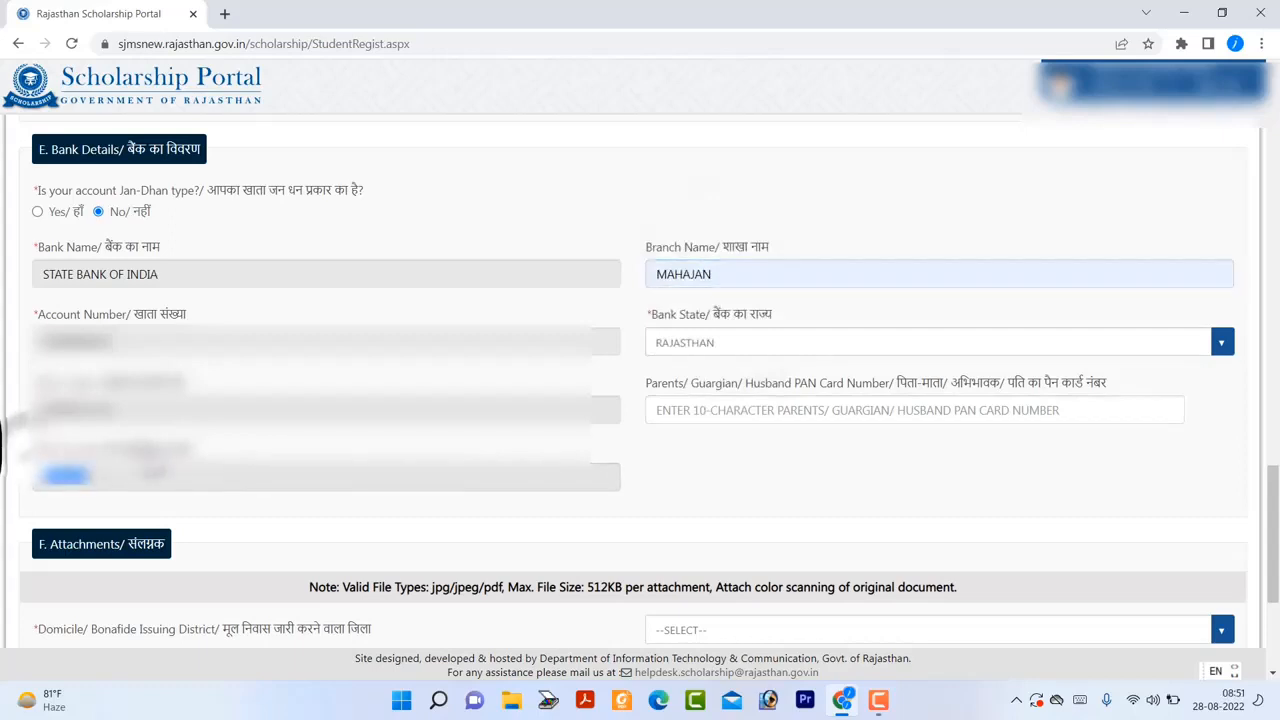
click(90, 475)
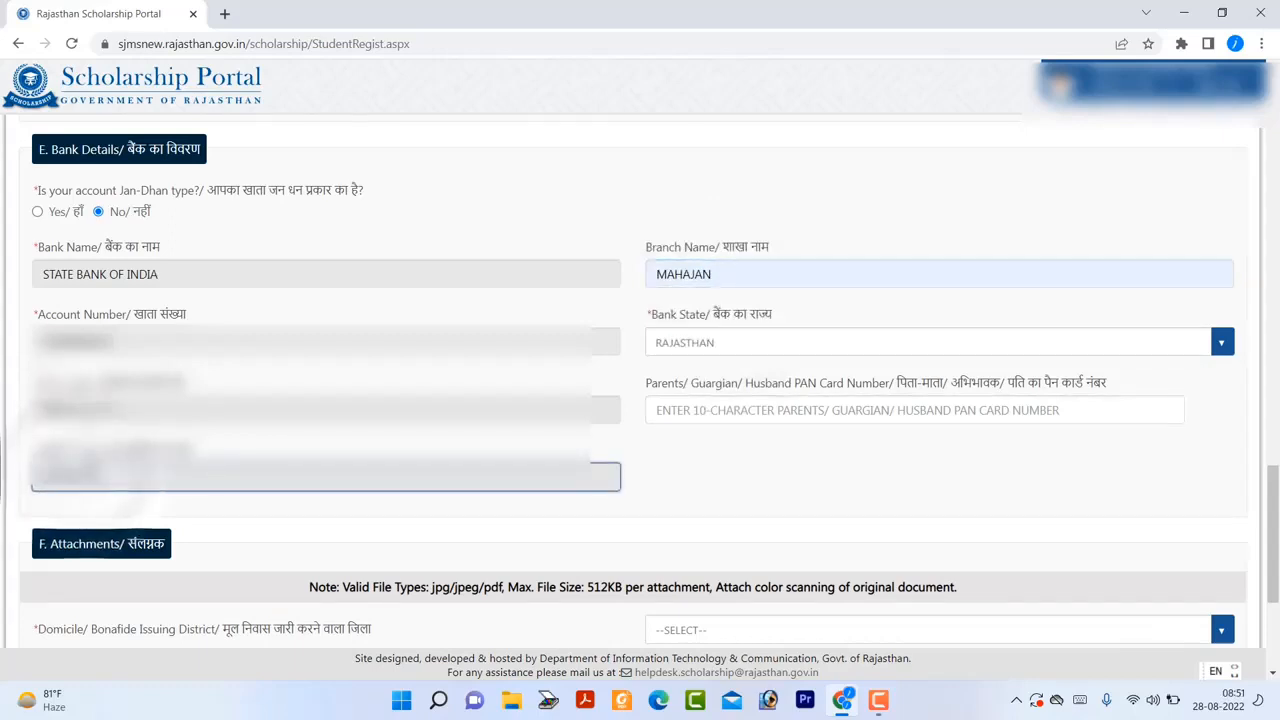
- Set the domicile issuing district to Bikaner and the domicile issuing tehsil to Lunkaransar for the attachments
scroll(751, 463, down, 3)
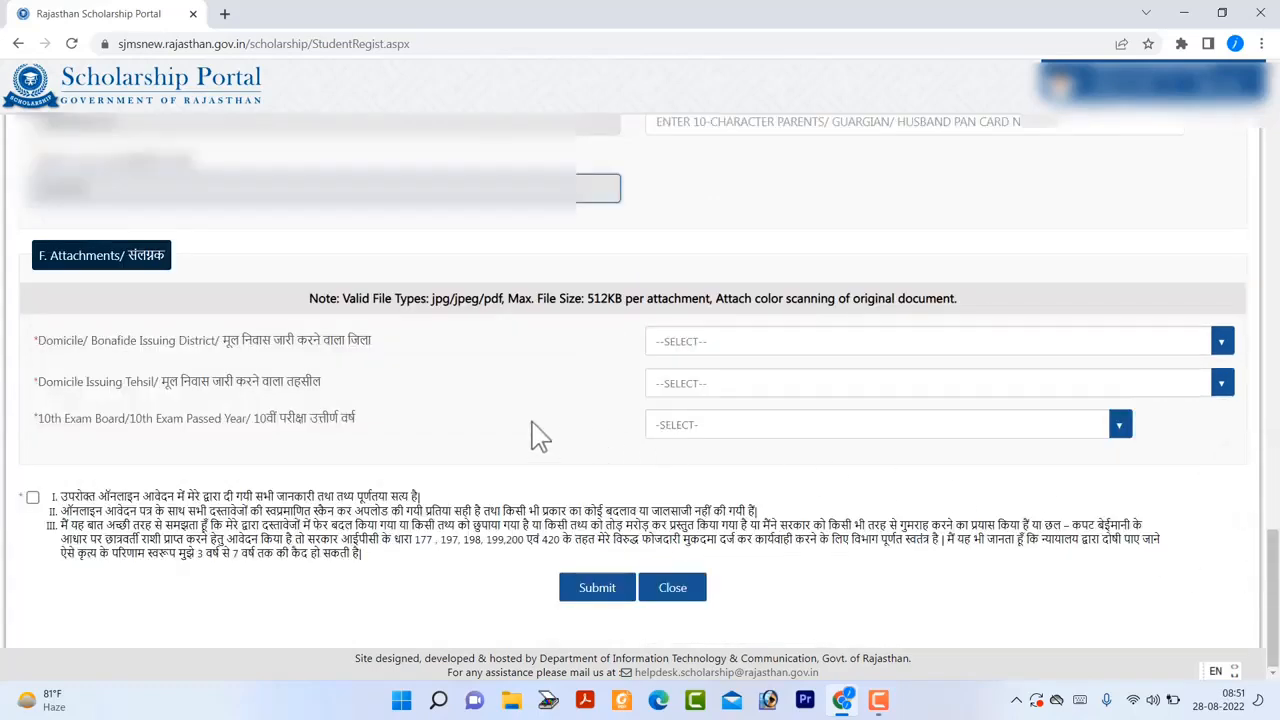
drag(230, 350, 315, 350)
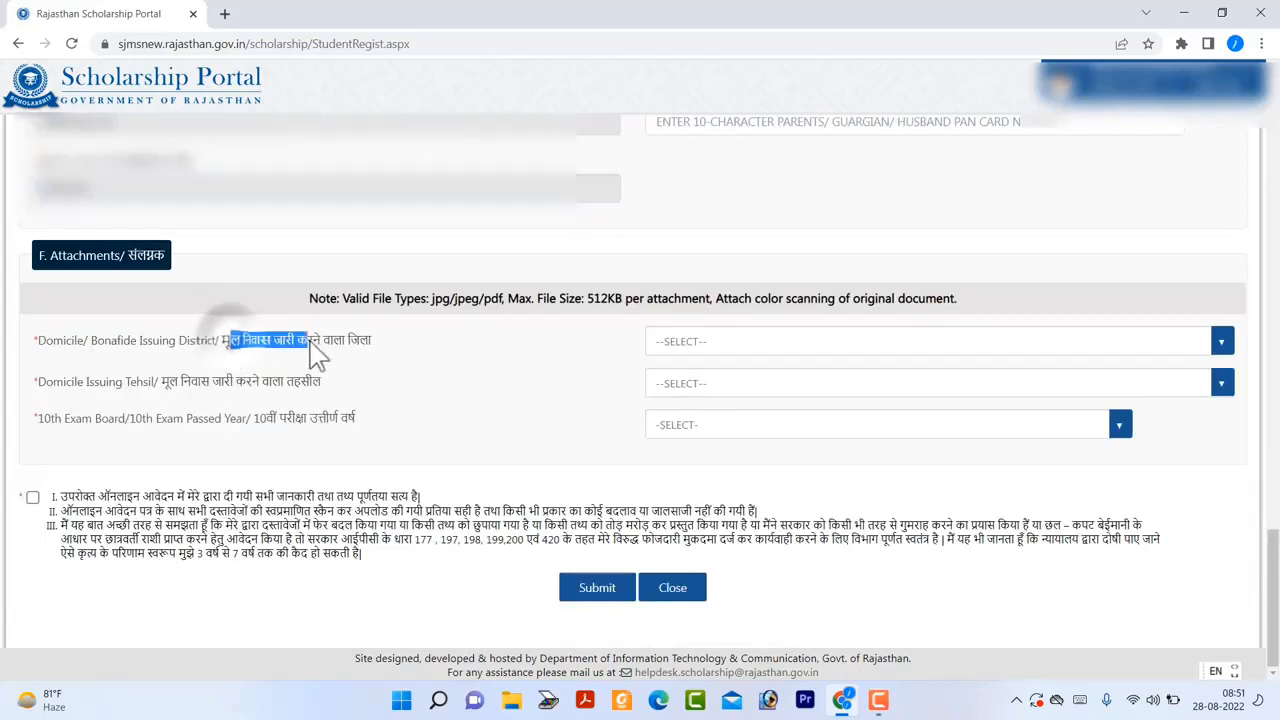
click(663, 345)
click(697, 482)
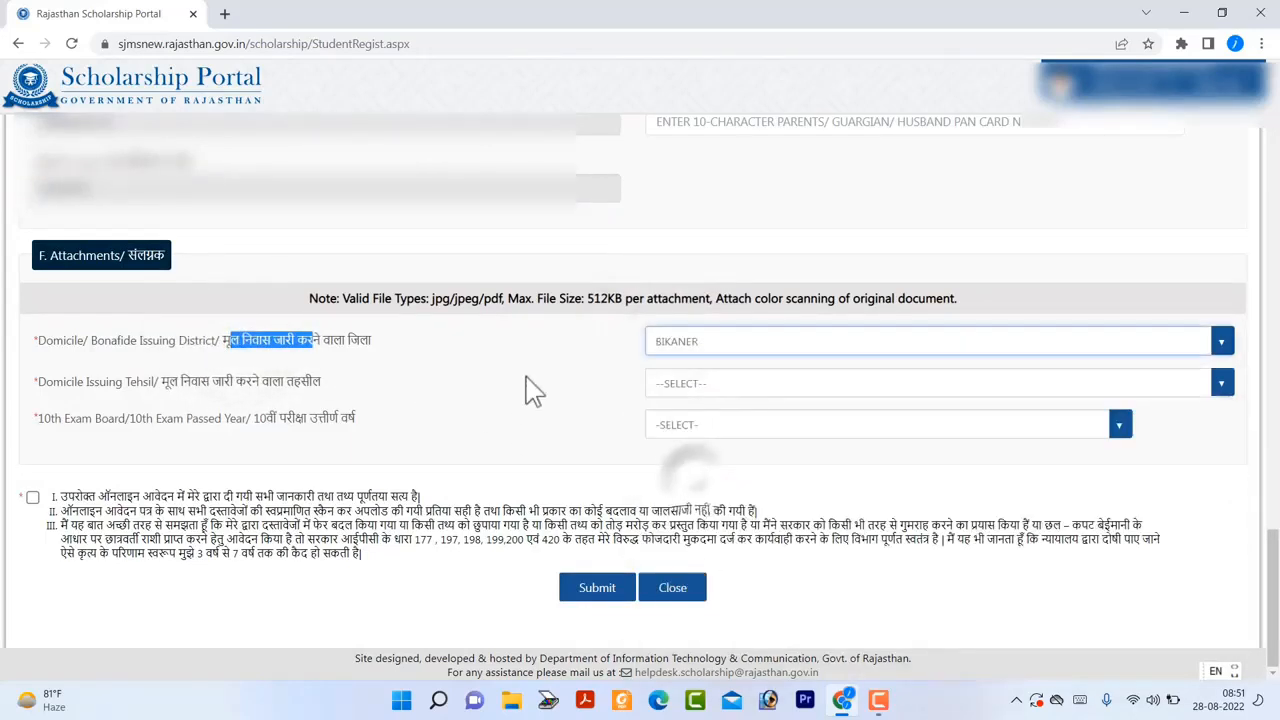
click(666, 386)
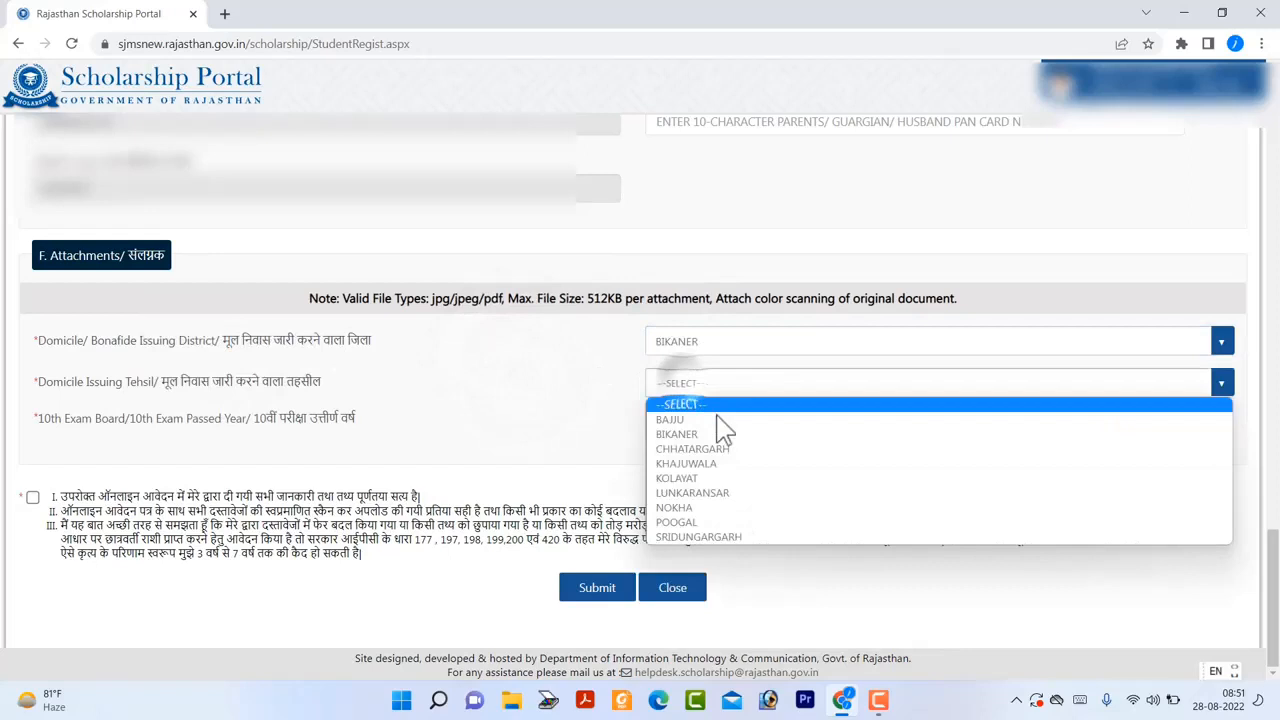
click(705, 493)
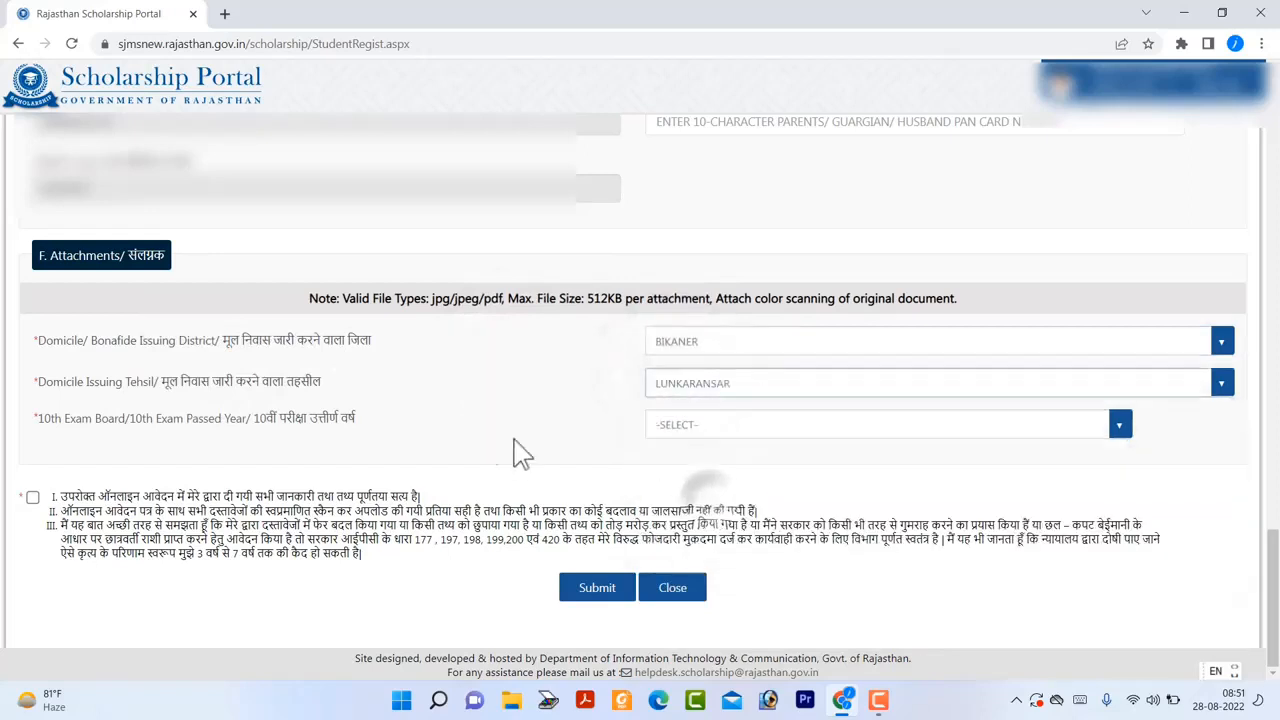
- Set the 10th exam passed year to OLDER 2015 and the exam board to RBSE (Rajasthan Board)
click(660, 432)
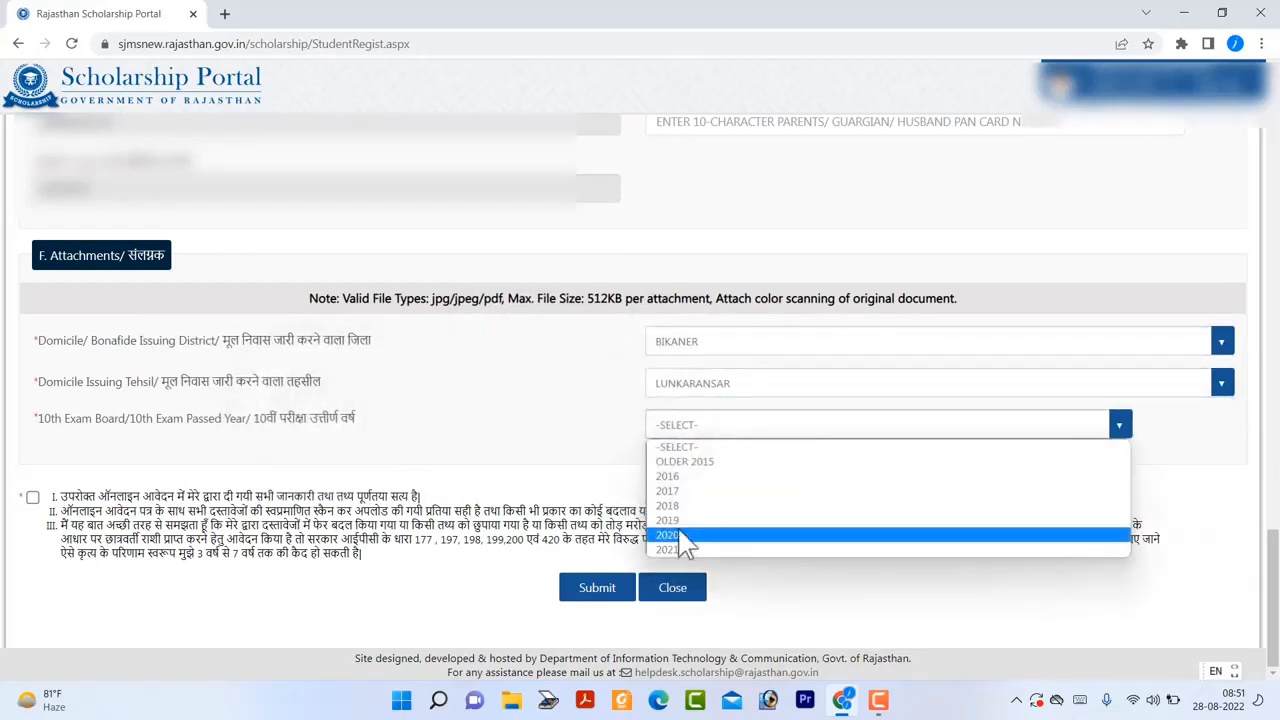
click(727, 463)
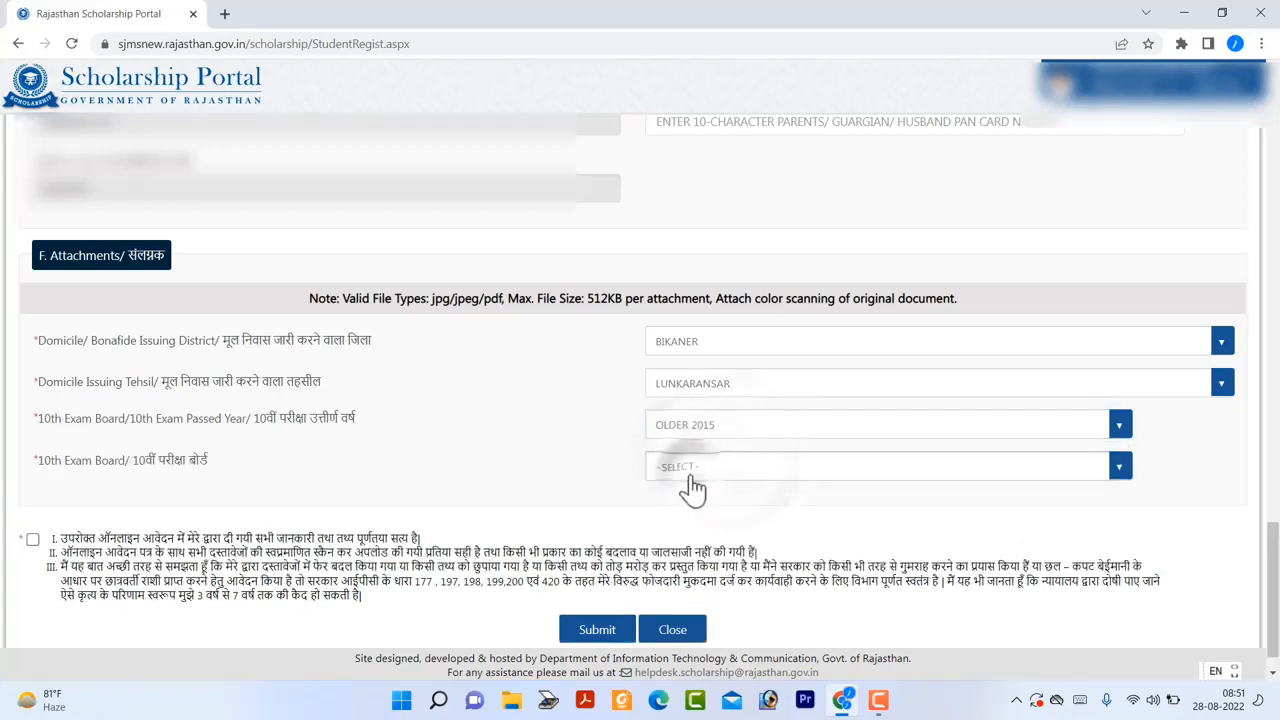
click(668, 468)
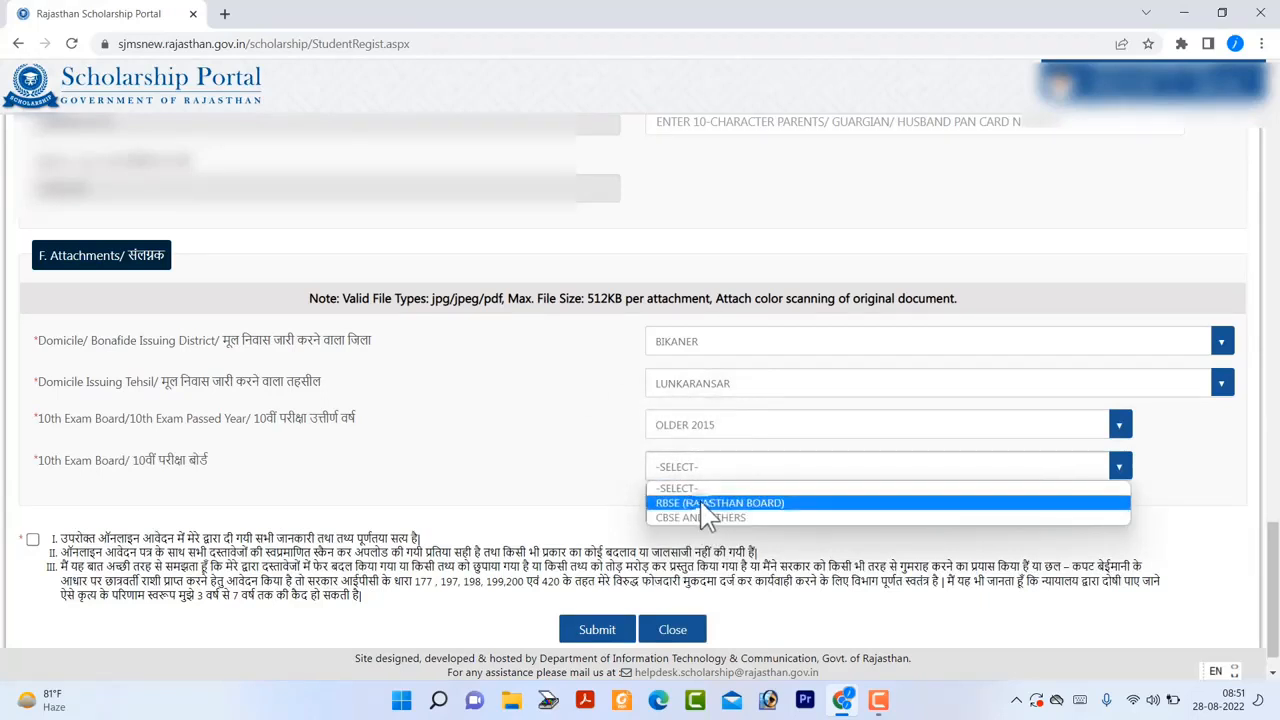
click(700, 503)
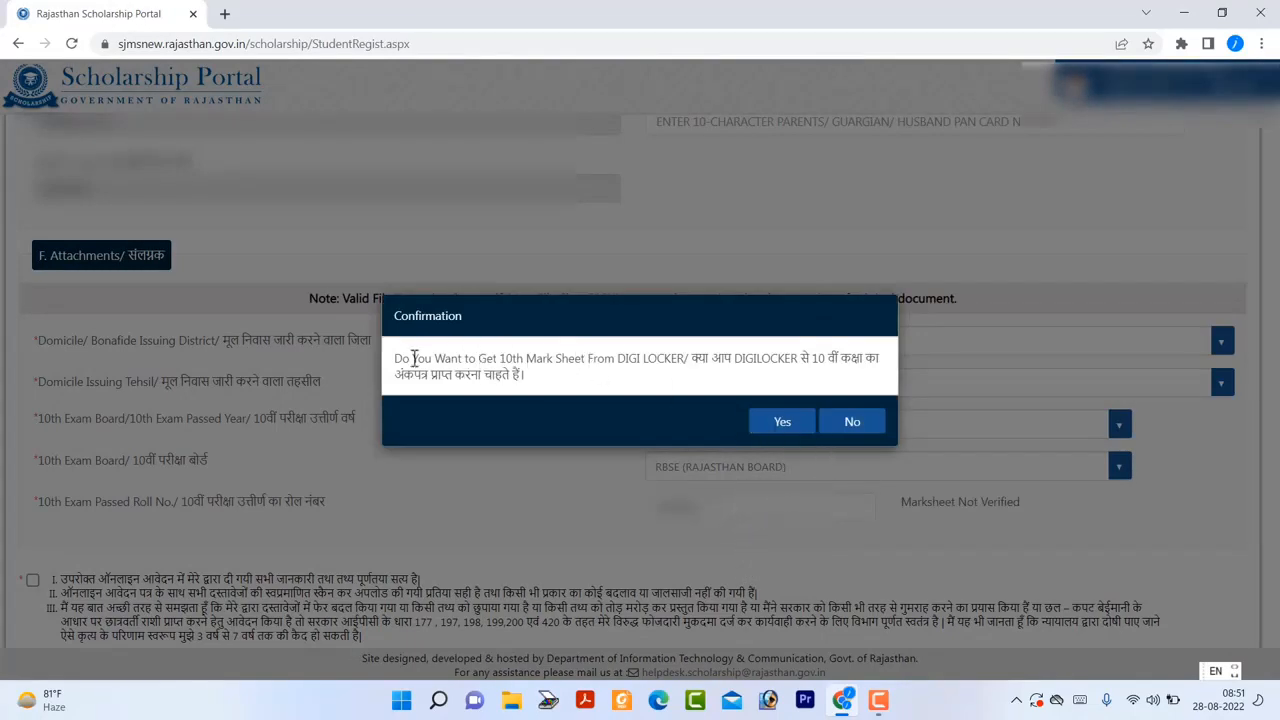
- Decline fetching the 10th mark sheet from DigiLocker and attach 10th.pdf as the 10th class marksheet
drag(410, 357, 650, 385)
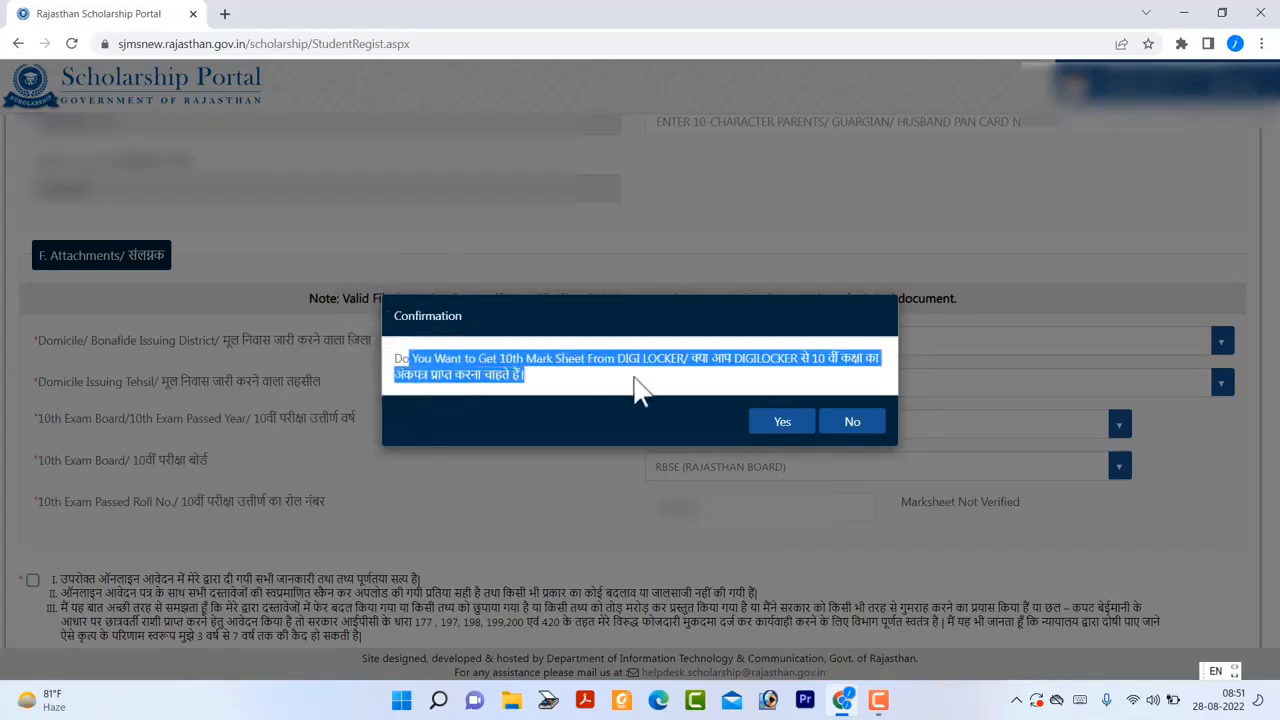
click(486, 356)
click(852, 422)
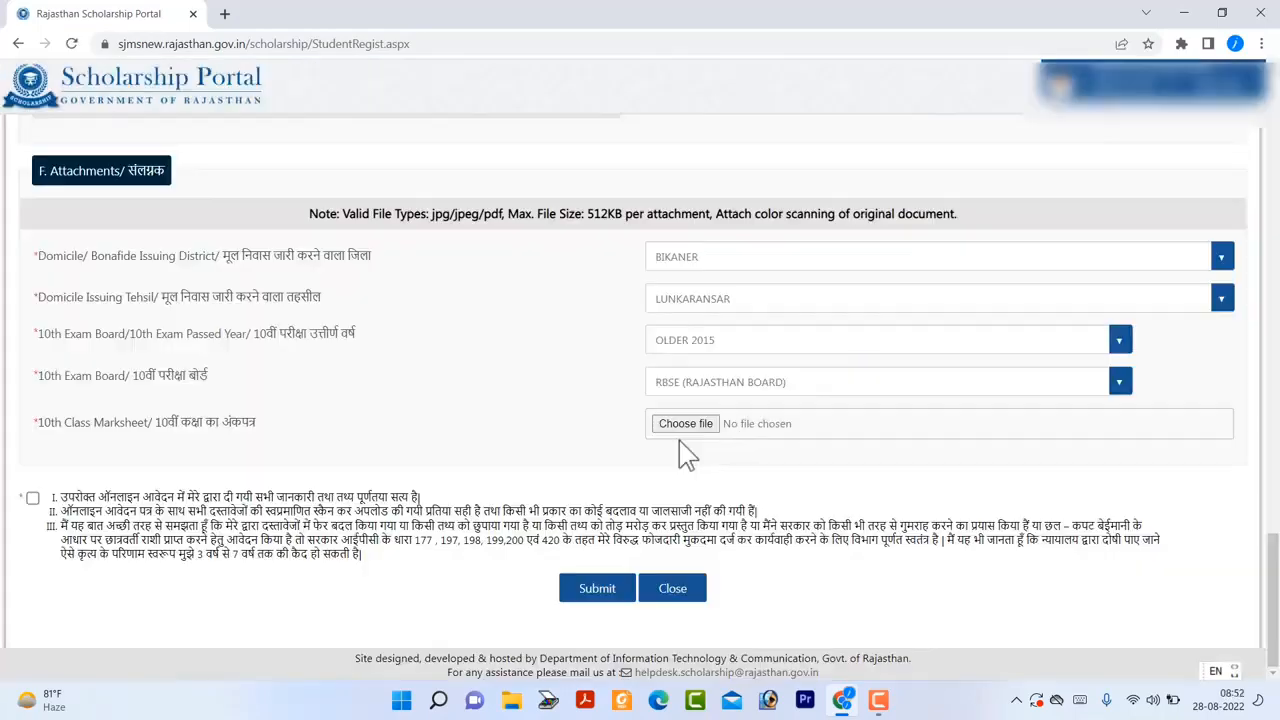
click(684, 425)
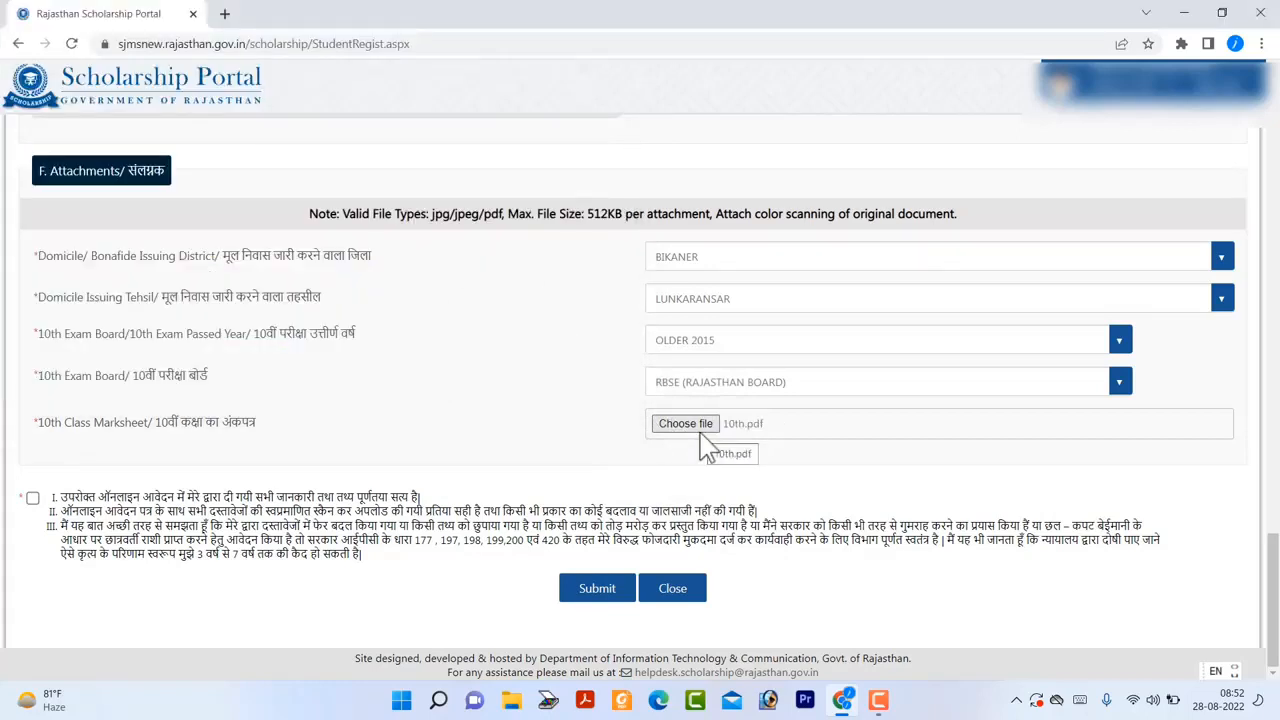
- Accept the declaration, submit the student profile with confirmation, and close the information message
click(32, 497)
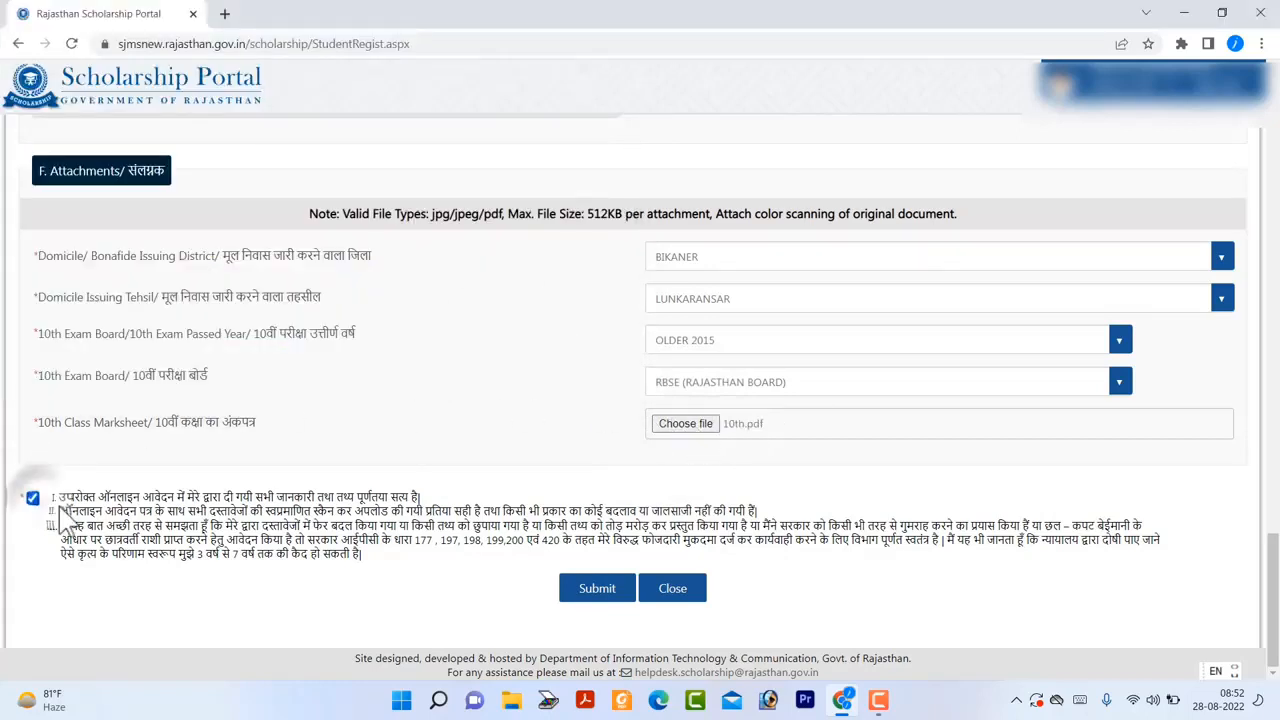
click(590, 596)
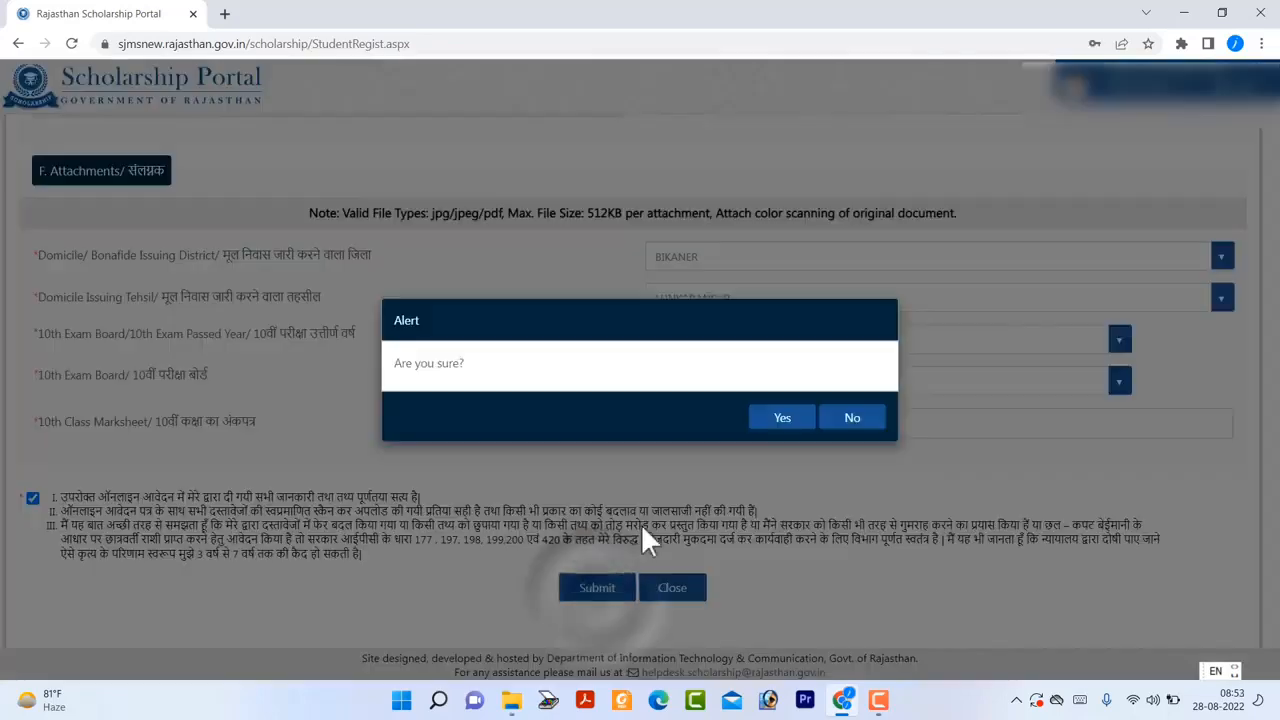
click(780, 420)
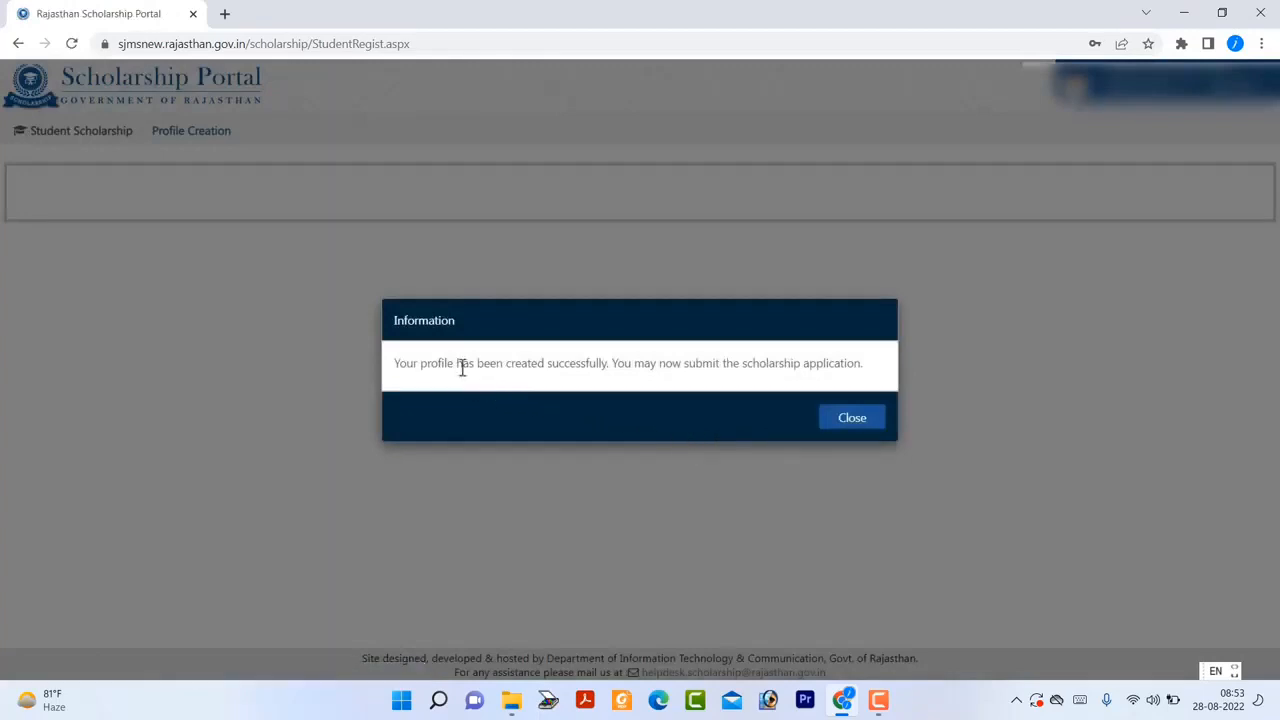
drag(470, 363, 851, 400)
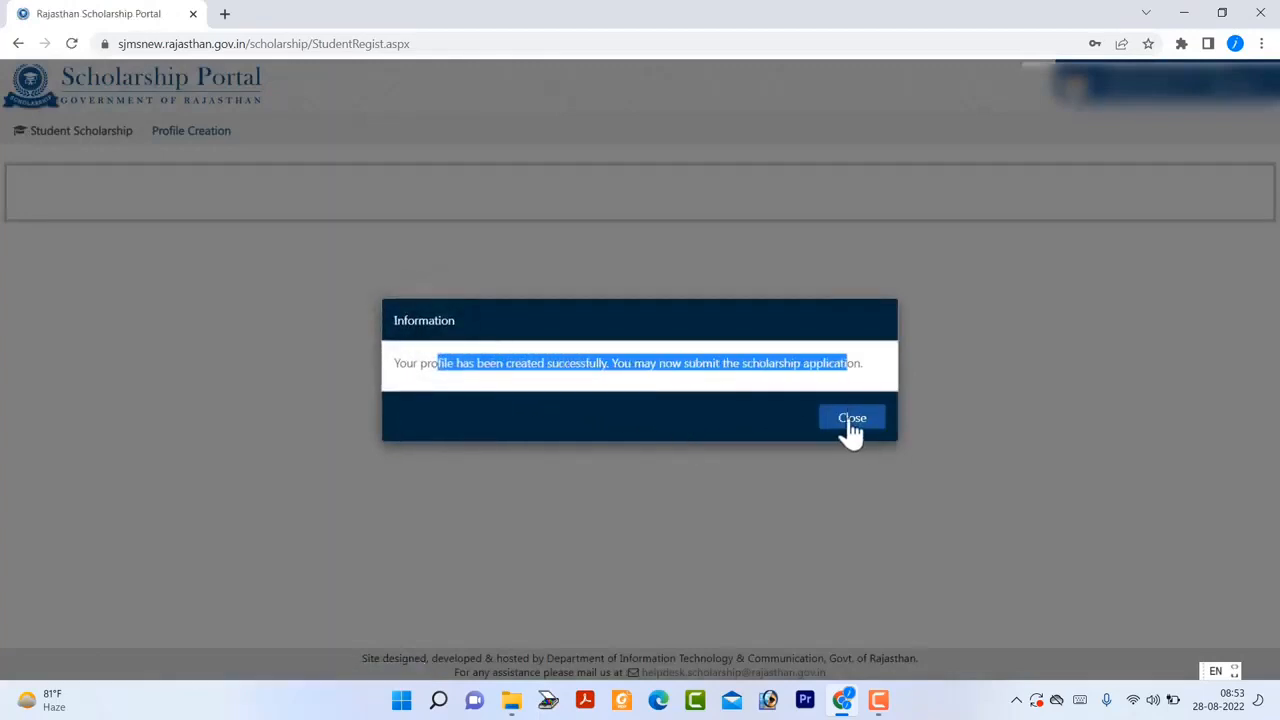
click(851, 428)
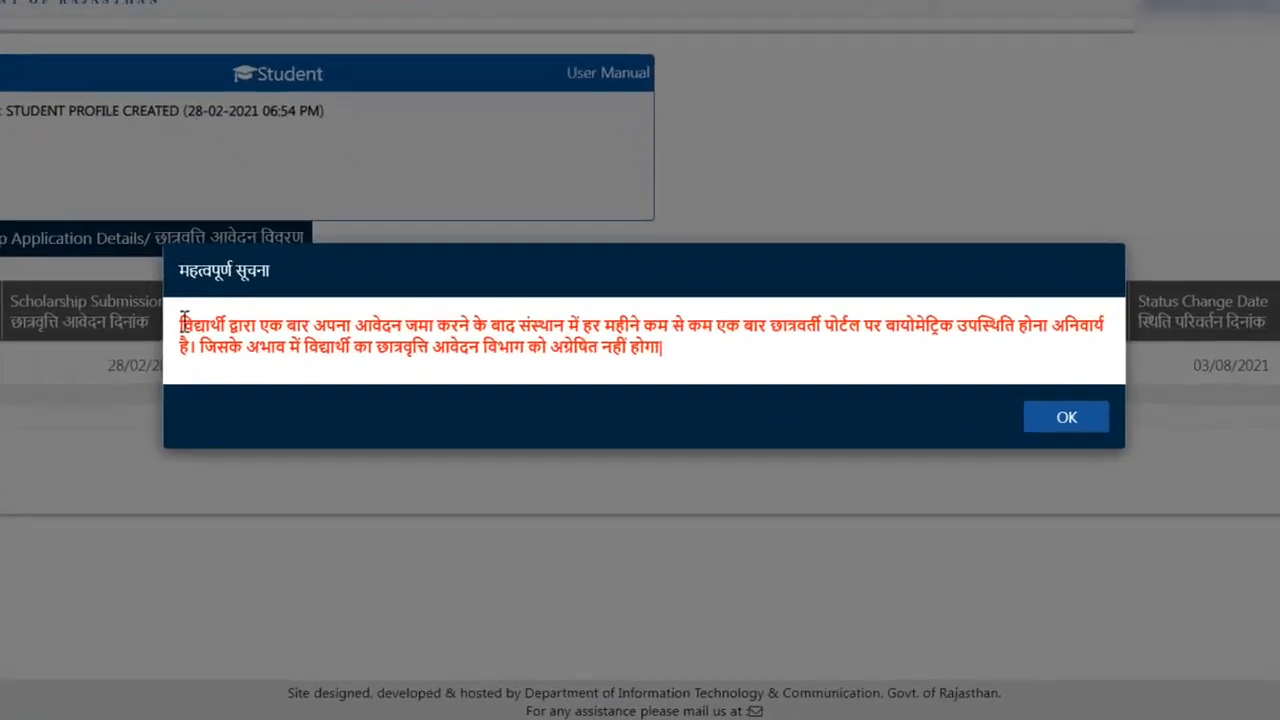
- Read and dismiss the important notice about monthly biometric attendance at the institution
drag(281, 352, 709, 349)
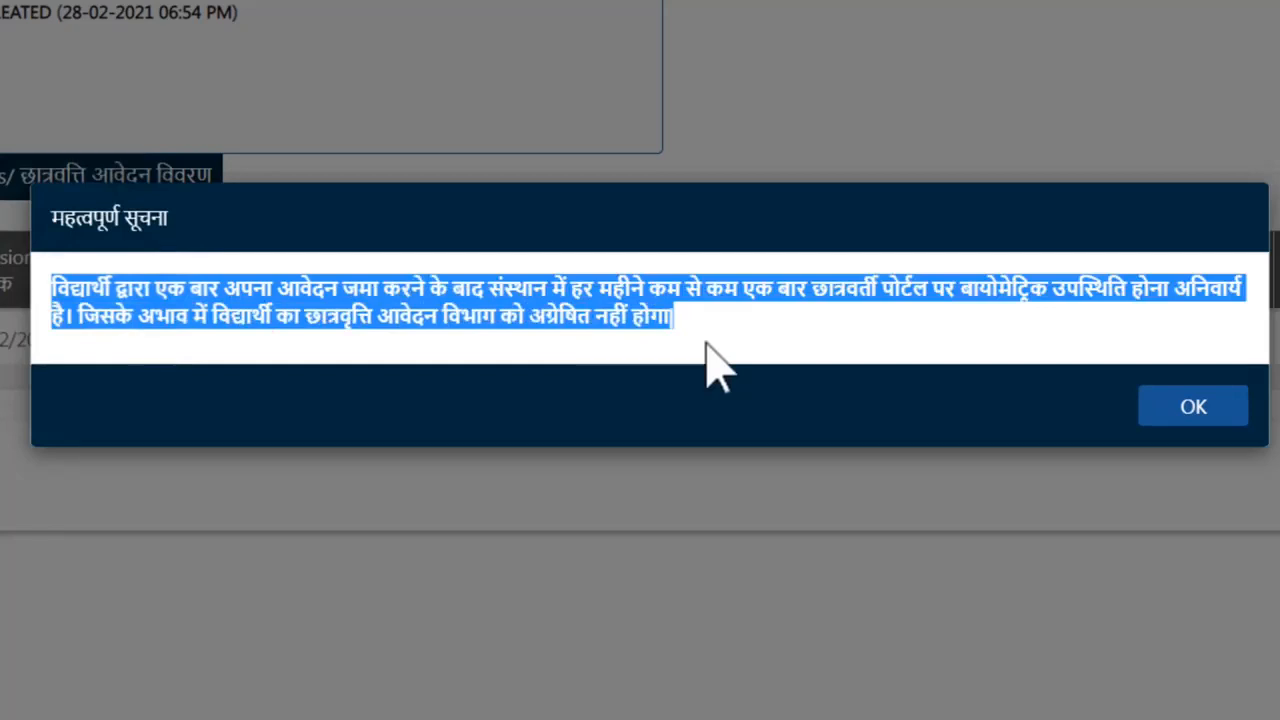
click(710, 360)
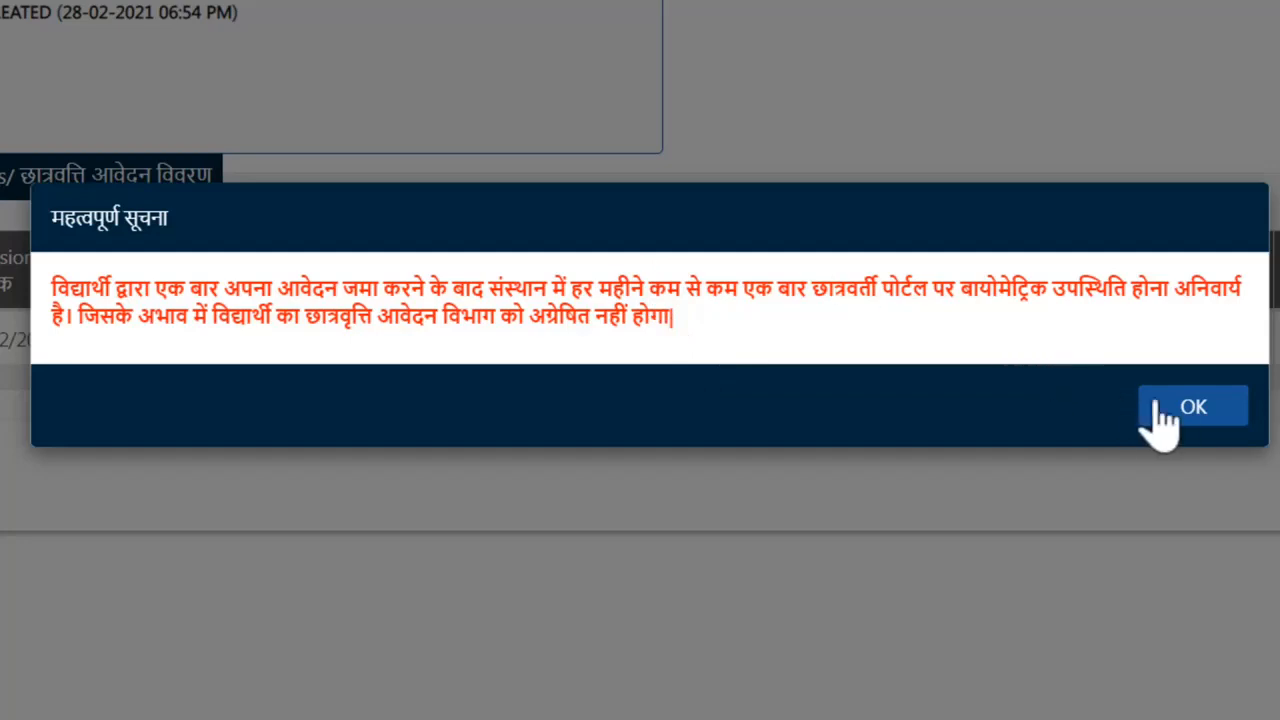
click(1188, 412)
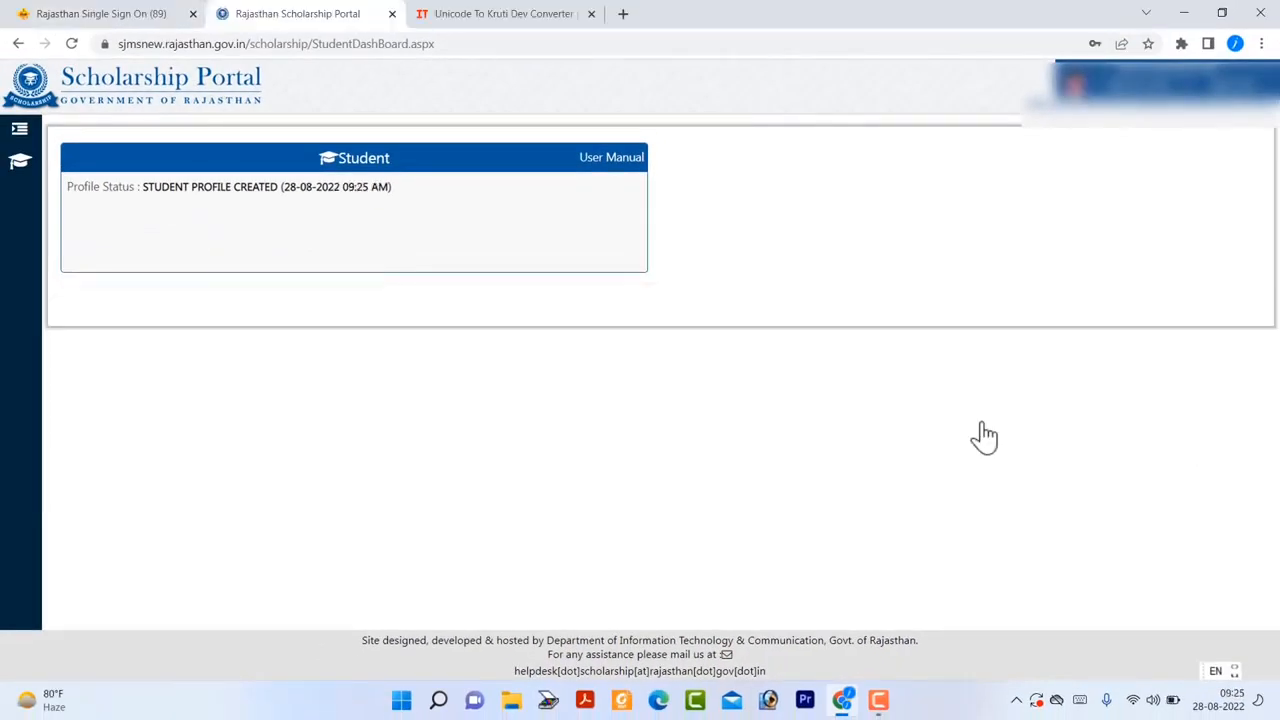
- Start a new scholarship application and request an OTP for Aadhaar authentication
mouse_move(21, 176)
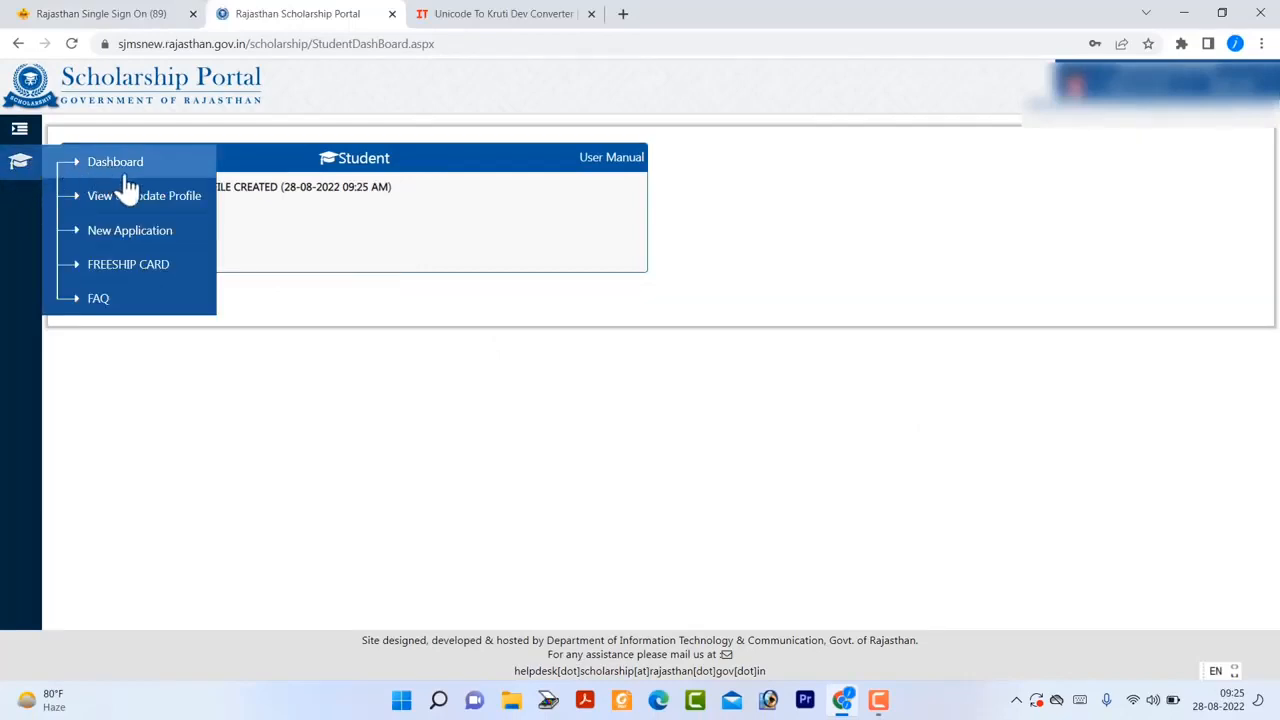
click(139, 232)
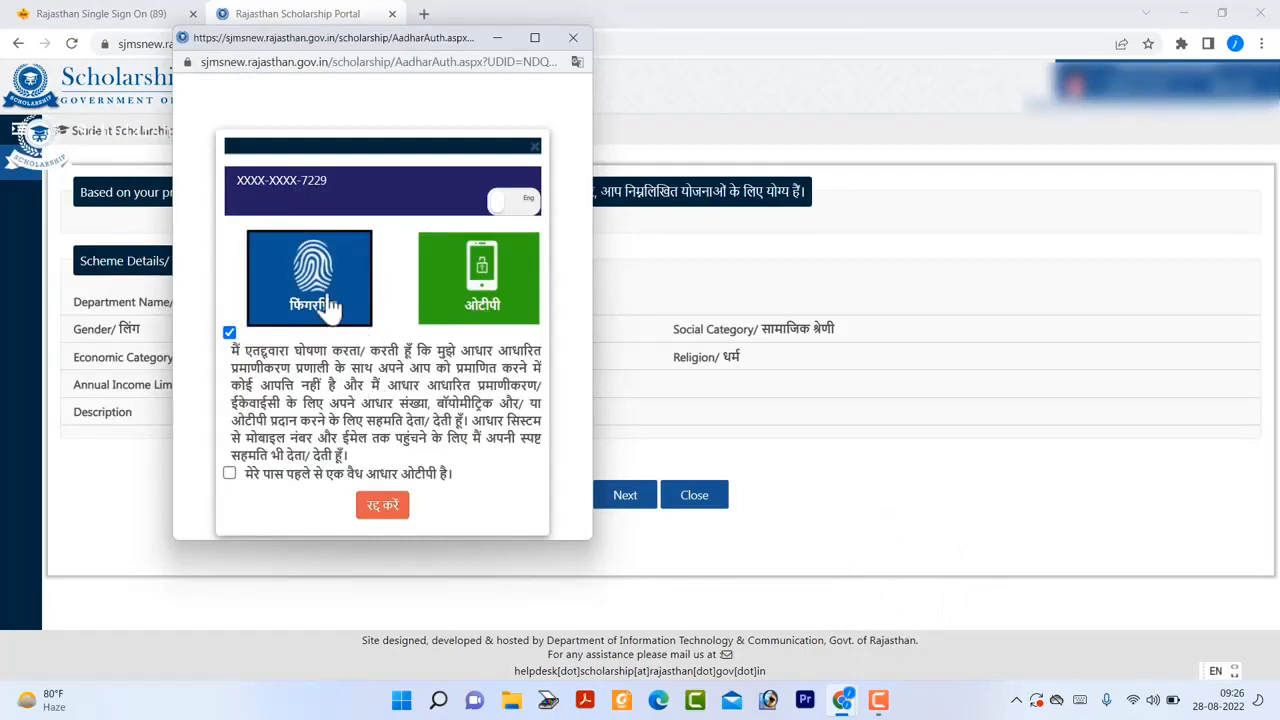
click(495, 315)
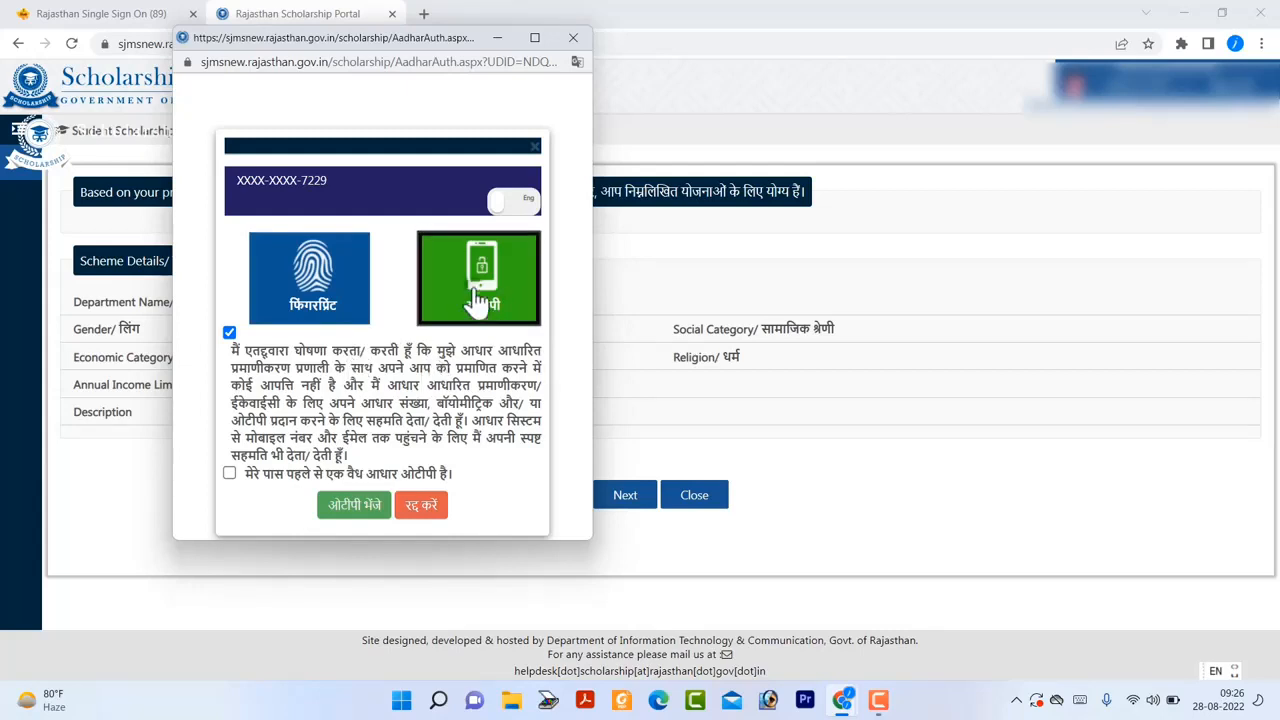
click(352, 507)
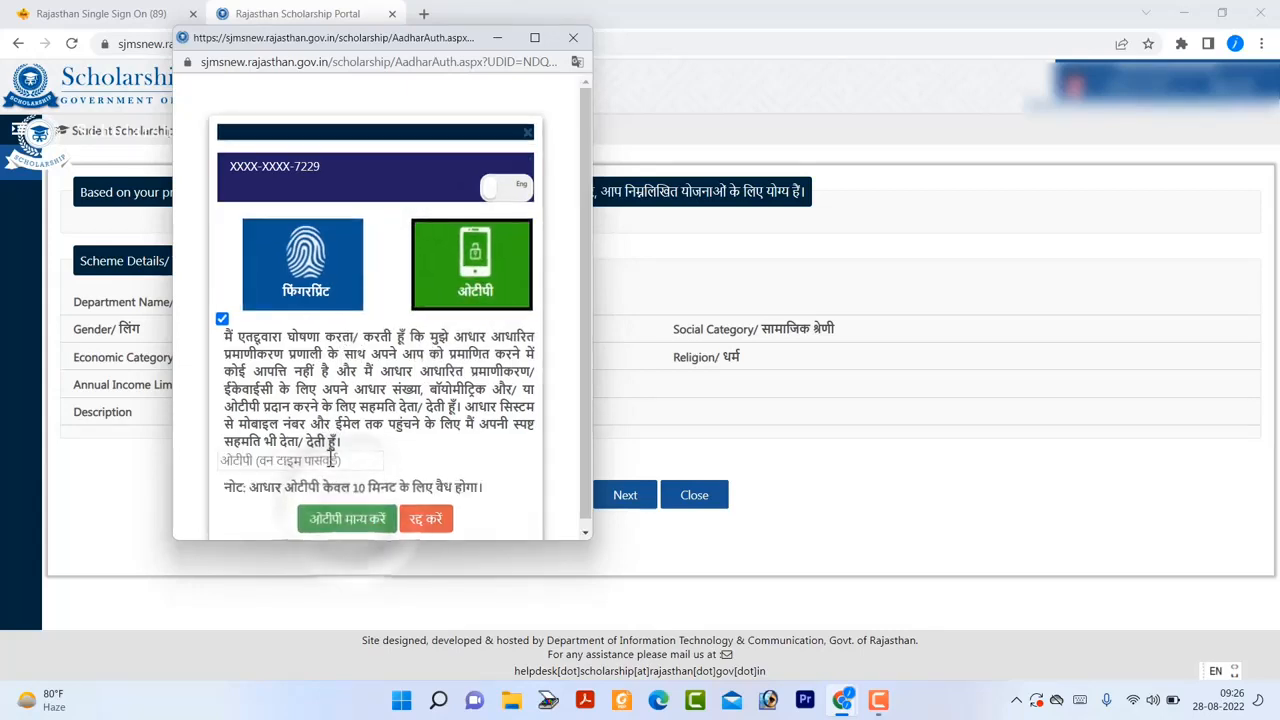
- Enter the one-time password for Aadhaar authentication and validate it
click(330, 458)
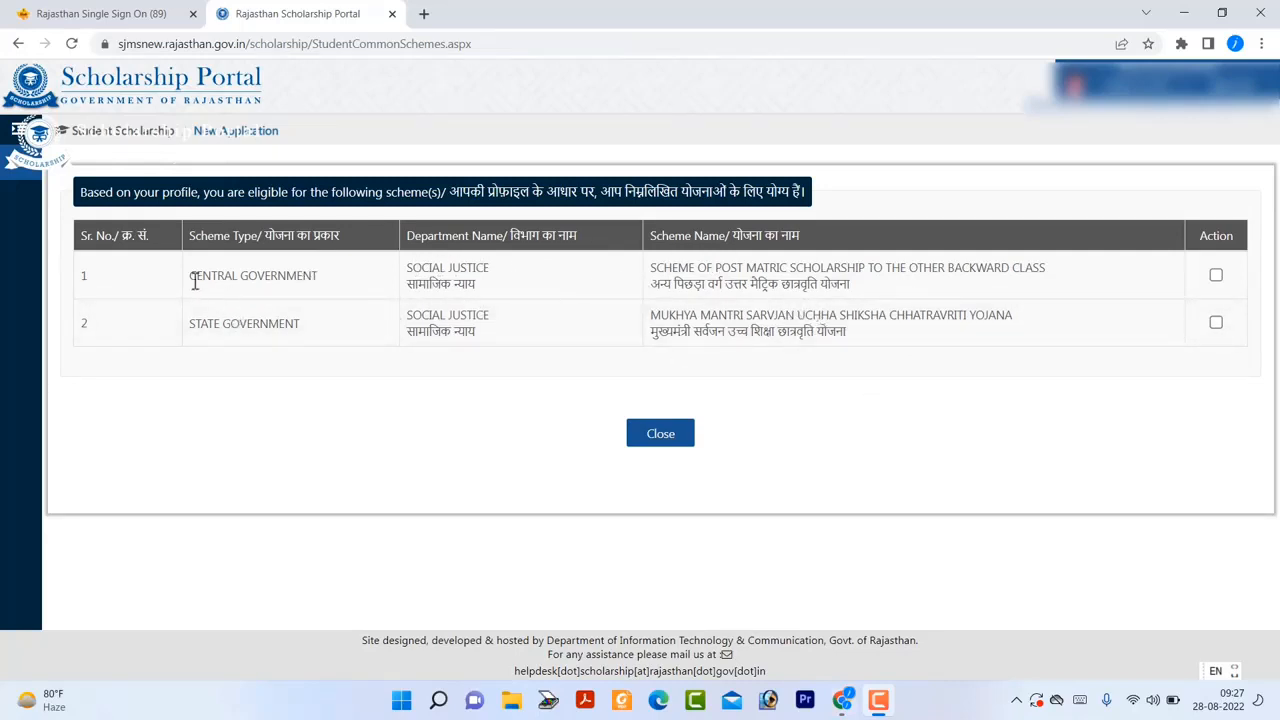
- Select the central government Post Matric Scholarship for the Other Backward Class and review its reimbursable fee and scheme details
drag(195, 282, 360, 289)
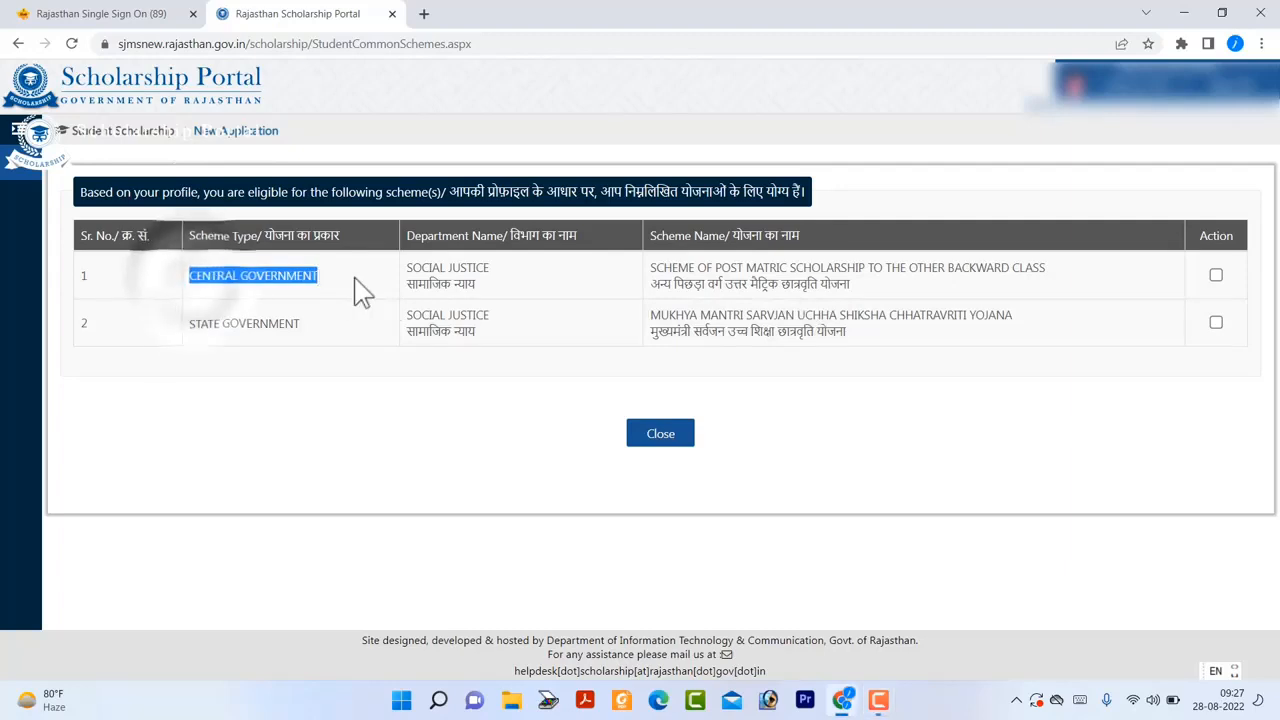
click(800, 284)
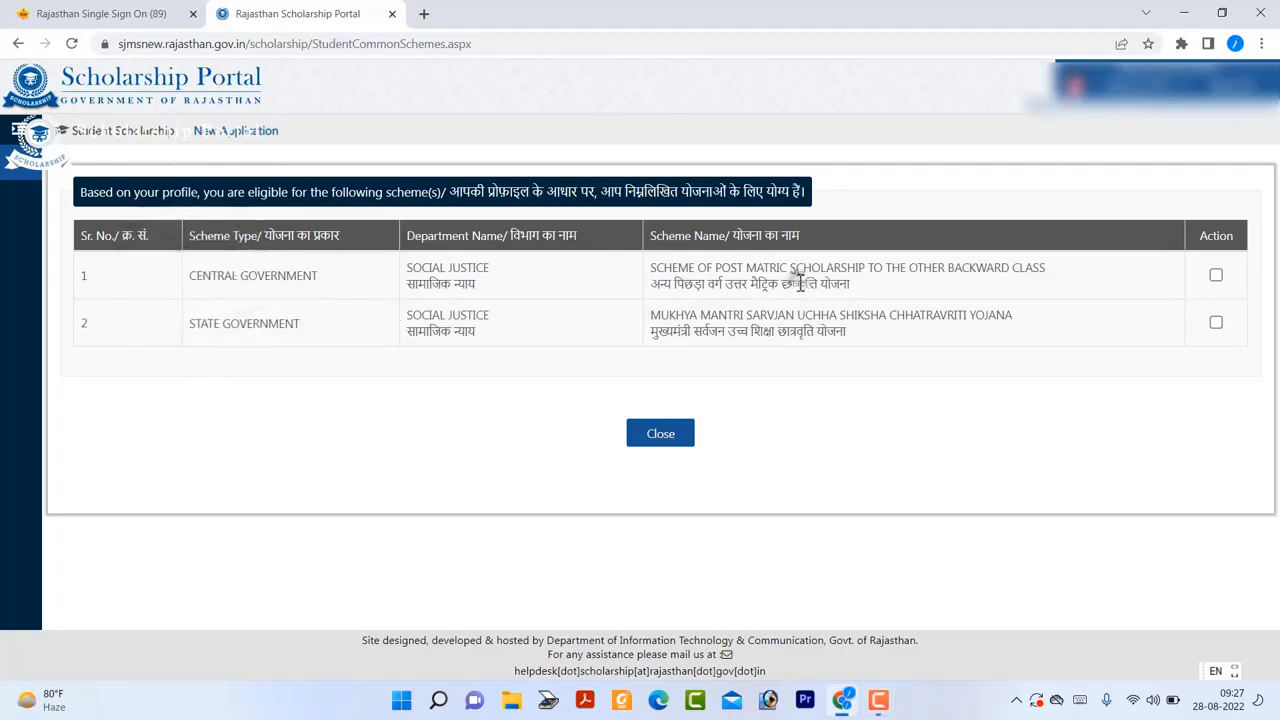
click(1216, 276)
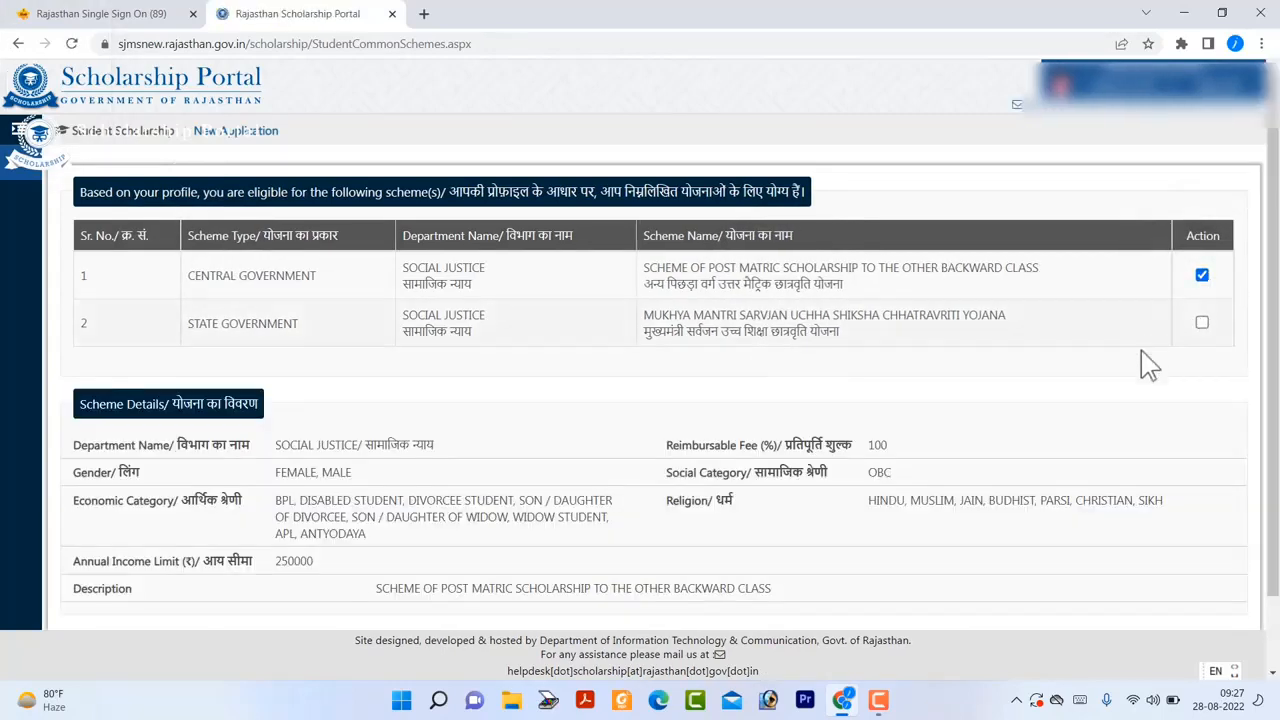
drag(760, 445, 880, 445)
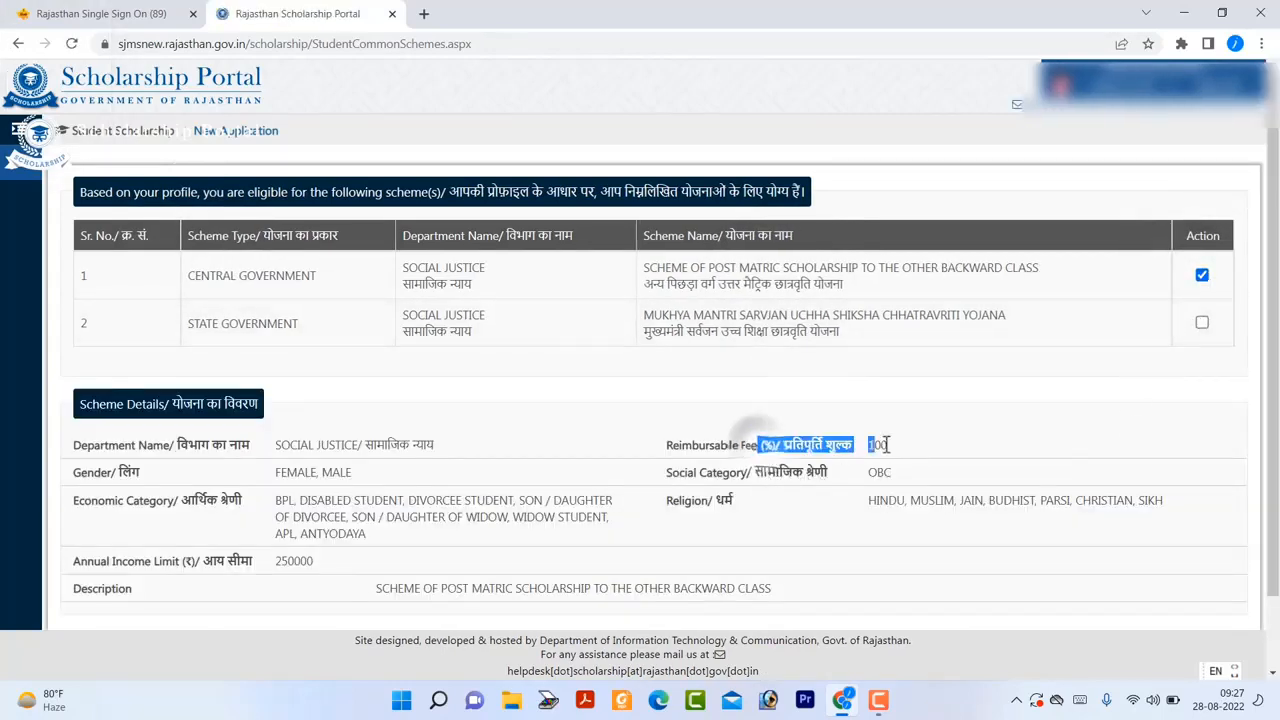
scroll(914, 457, down, 1)
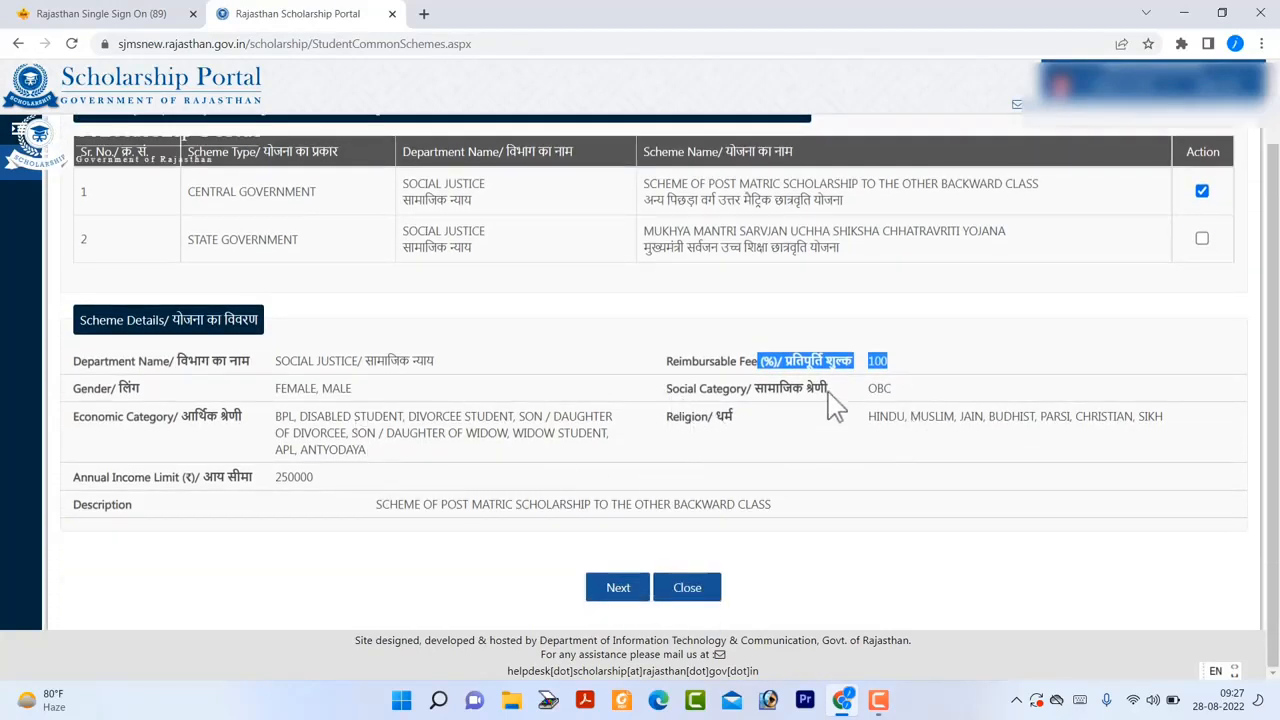
scroll(835, 405, up, 1)
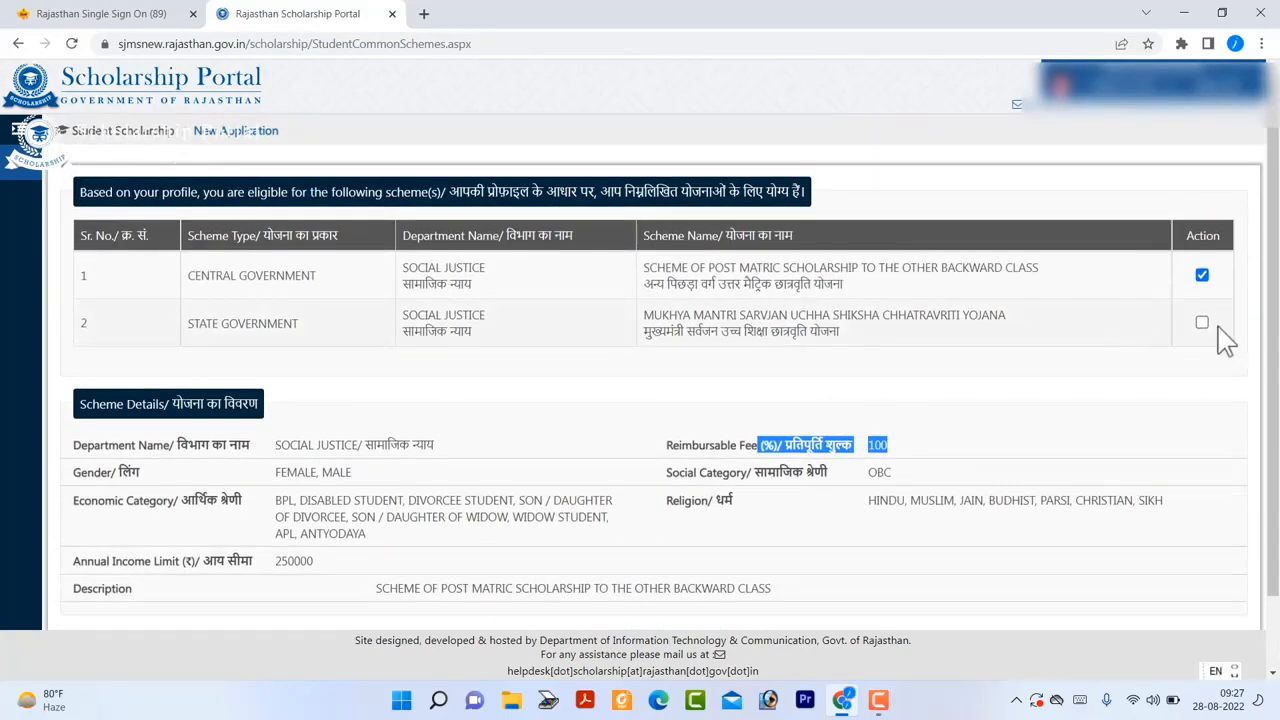
- Select the state government scheme Mukhya Mantri Sarvjan Uchha Shiksha Chhatravriti Yojana and review its reimbursable fee and details
click(1202, 323)
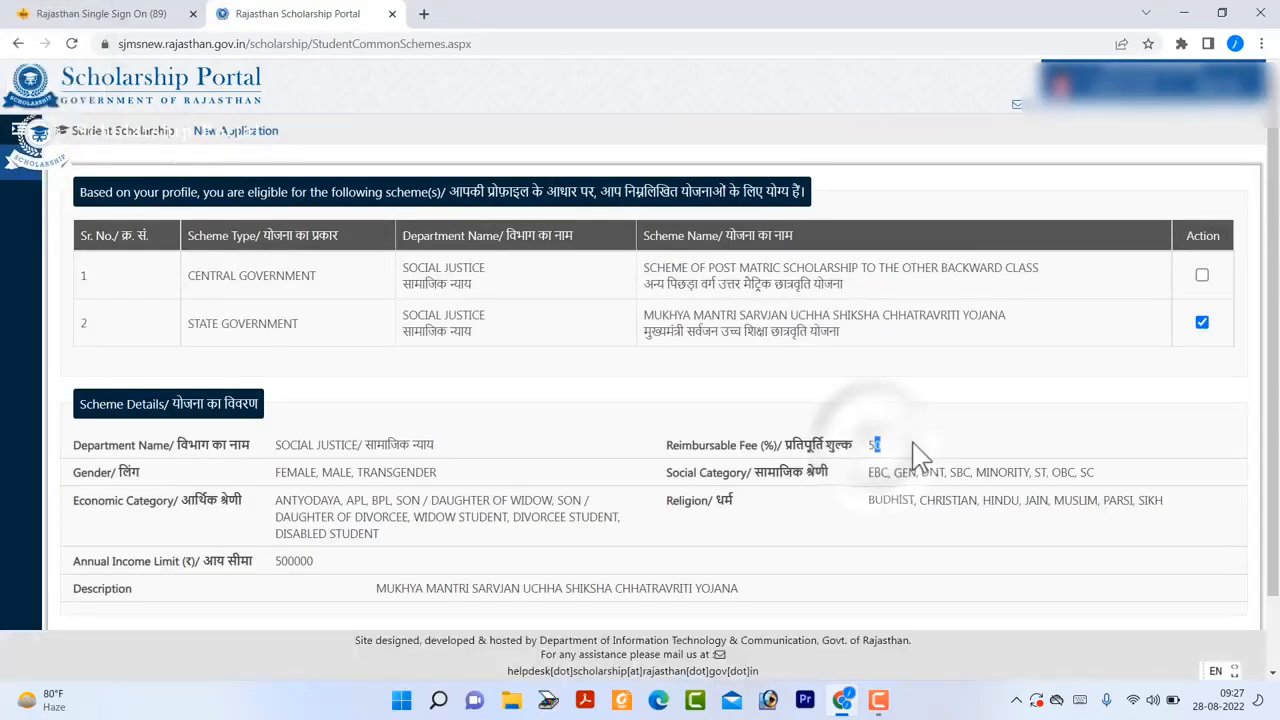
scroll(585, 462, down, 1)
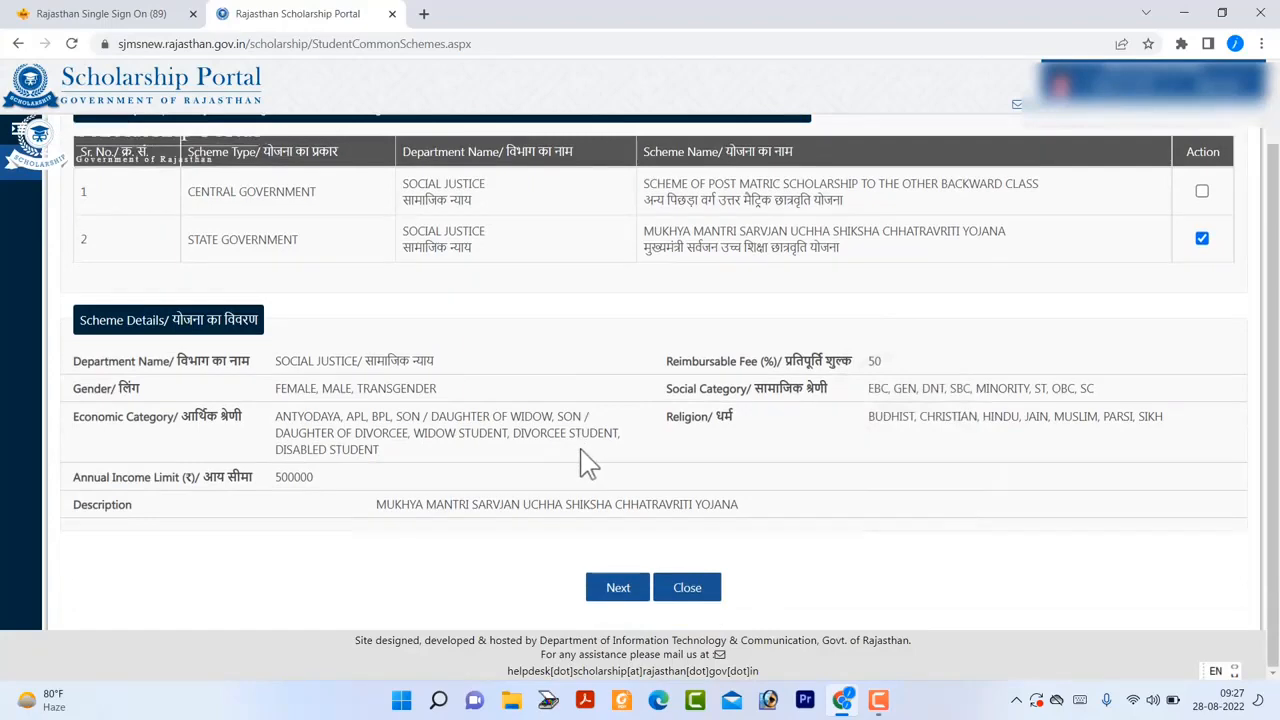
scroll(585, 462, up, 1)
- Choose the Scheme of Post Matric Scholarship to the Other Backward Class and proceed with the application
click(1201, 274)
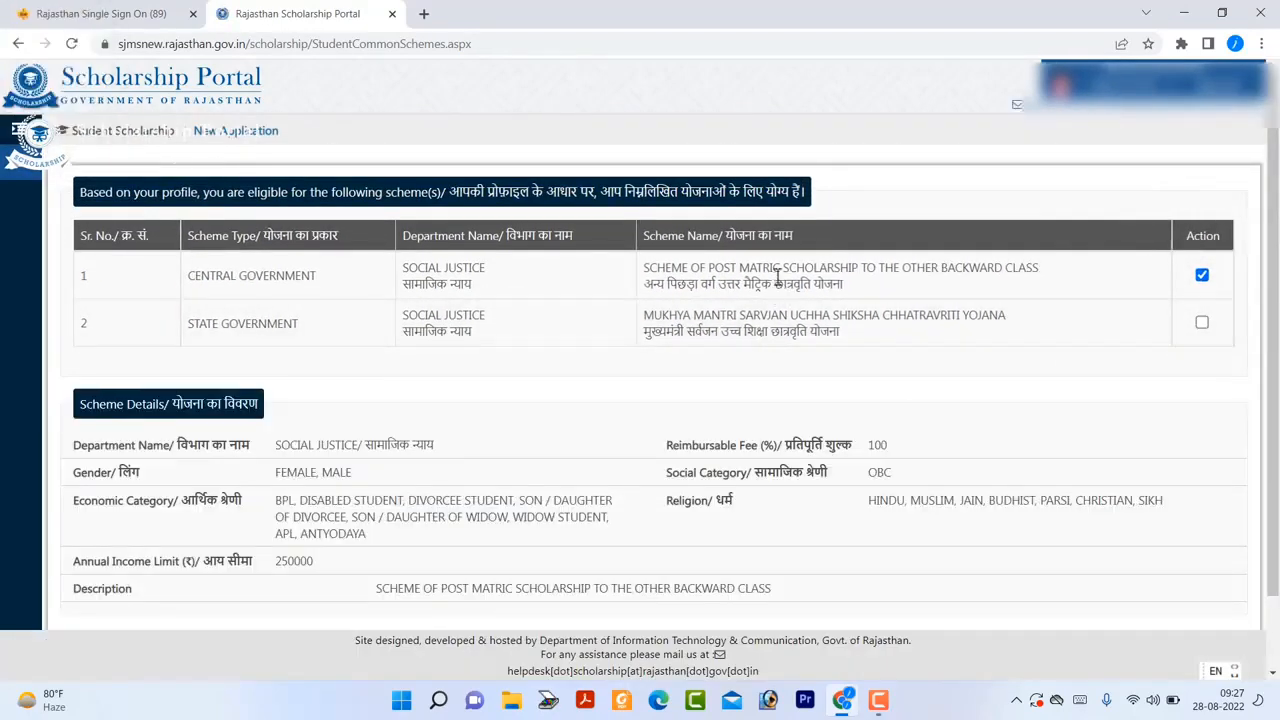
scroll(777, 280, down, 1)
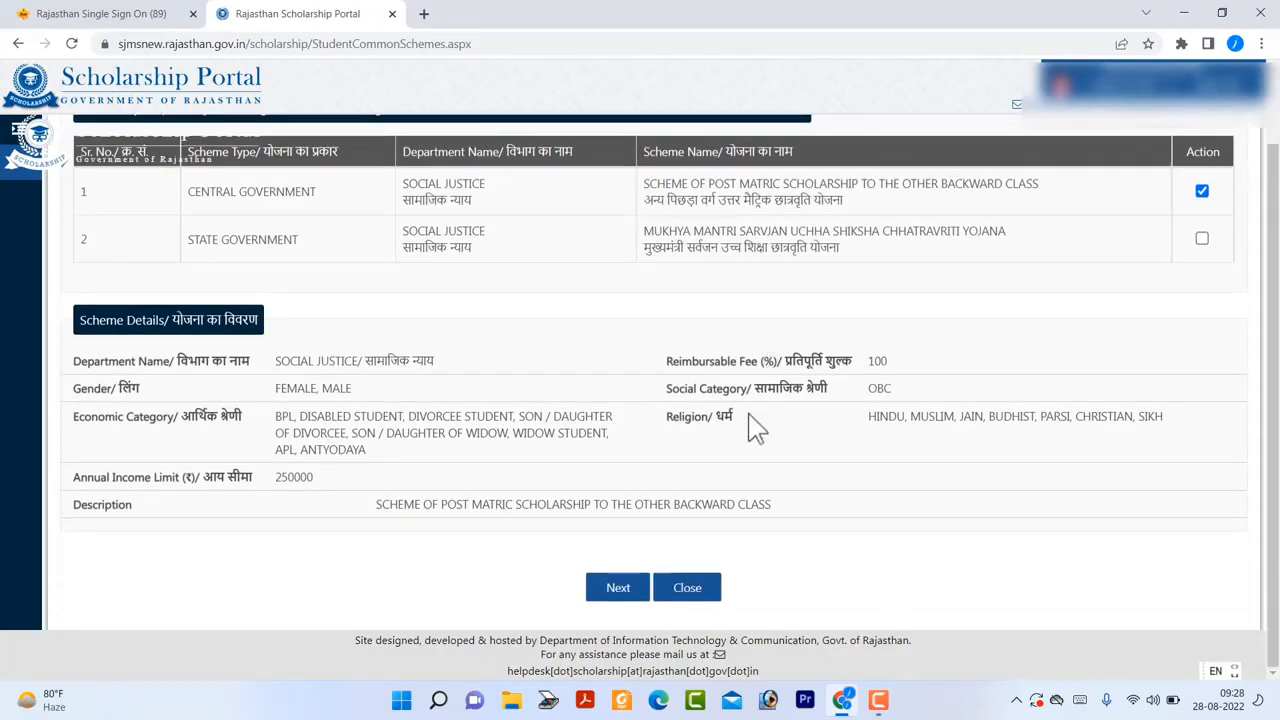
click(625, 590)
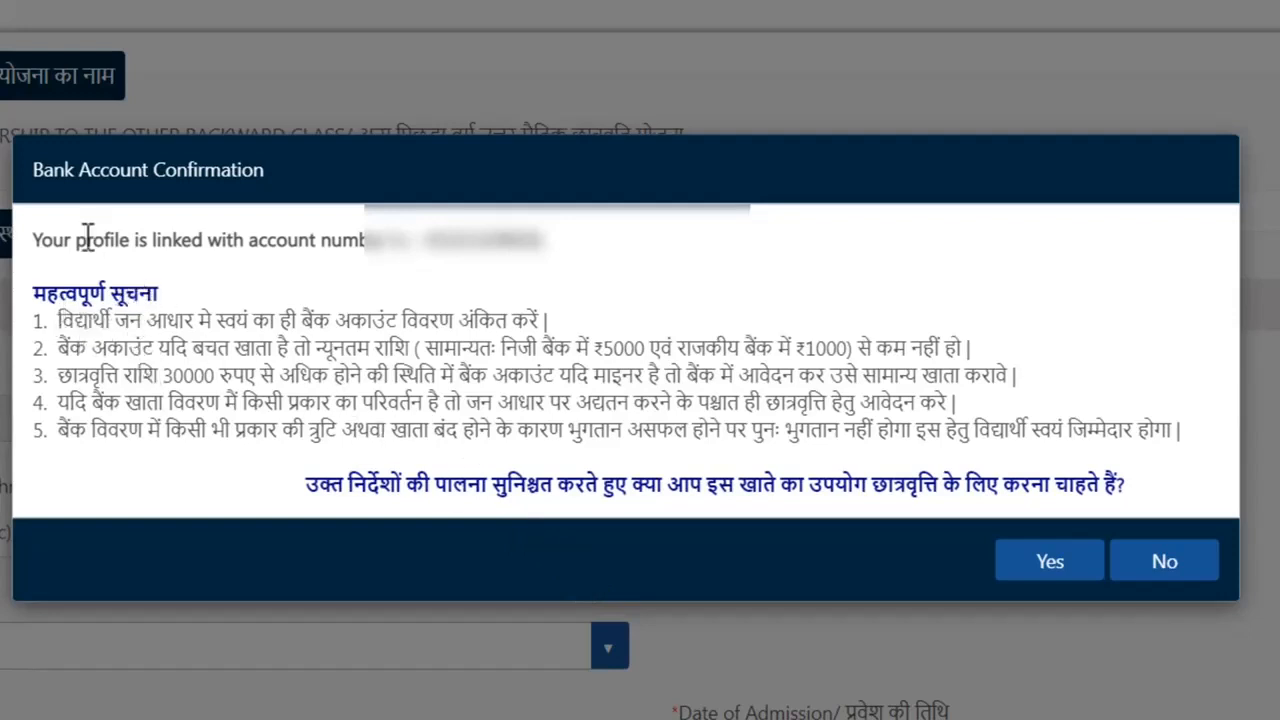
- Read the bank account instructions and confirm using the linked account for the scholarship
drag(86, 240, 610, 265)
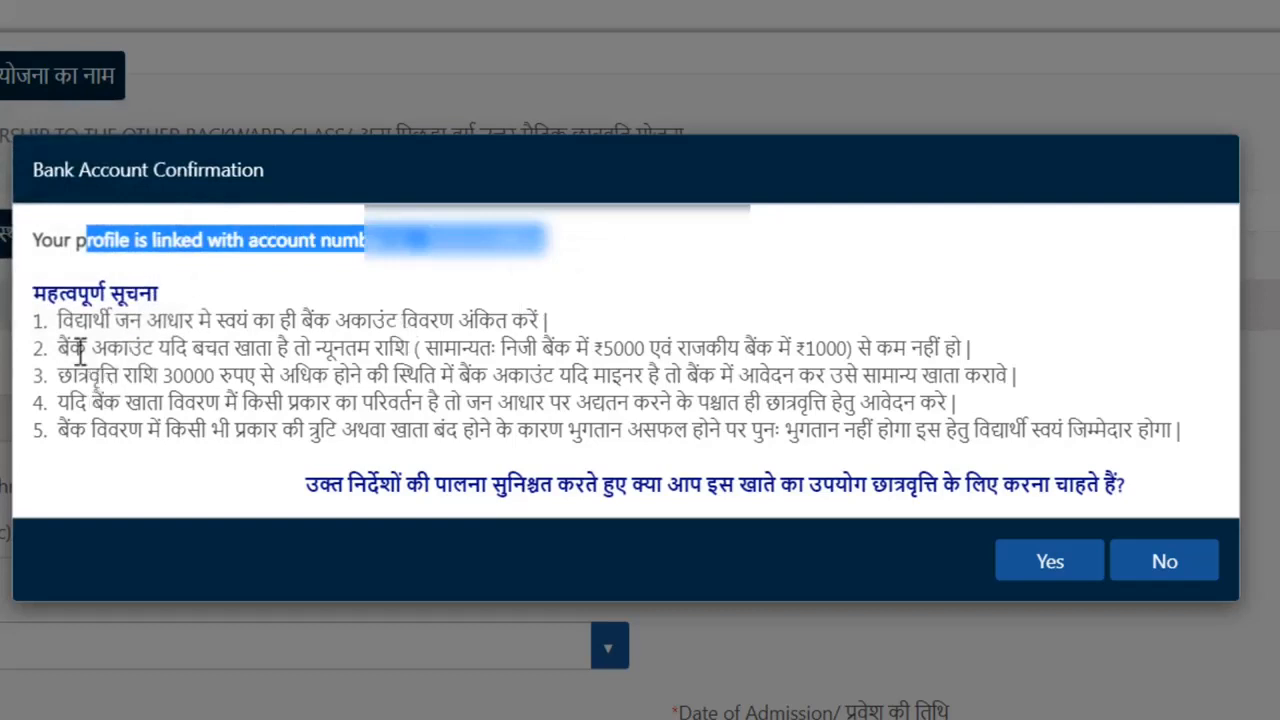
drag(63, 320, 535, 318)
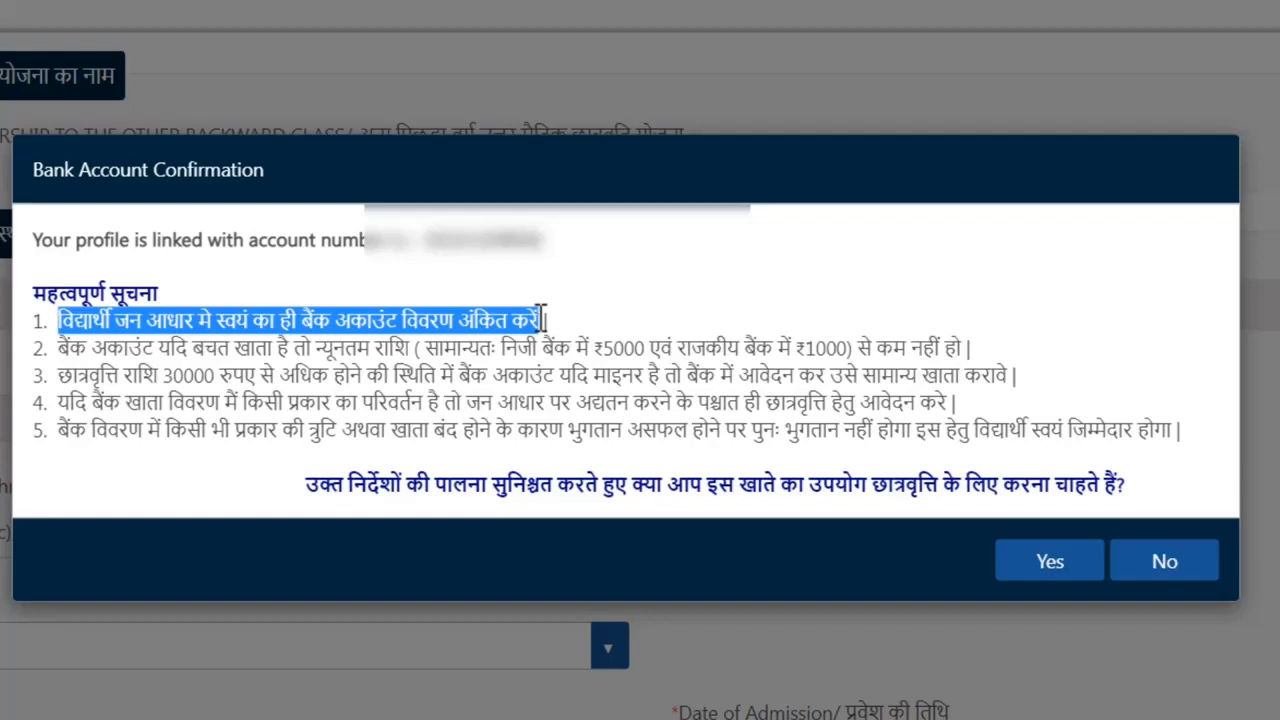
drag(550, 327, 548, 340)
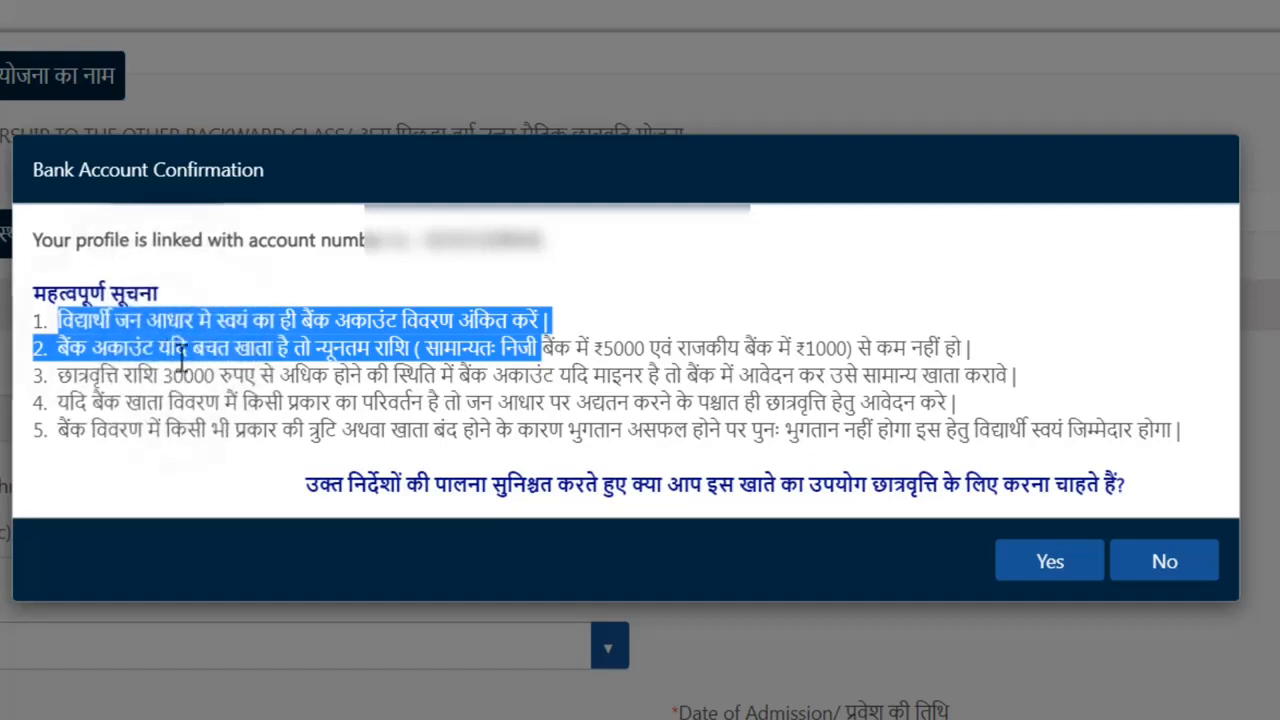
drag(182, 355, 930, 348)
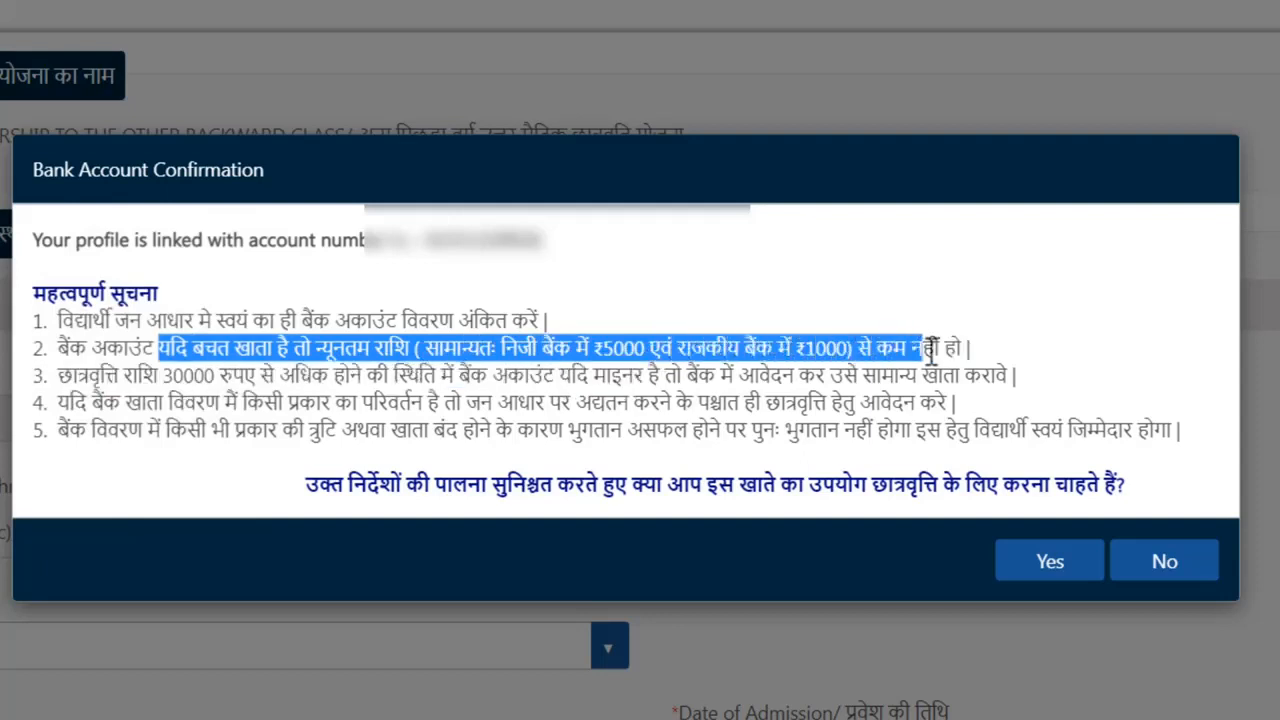
click(535, 385)
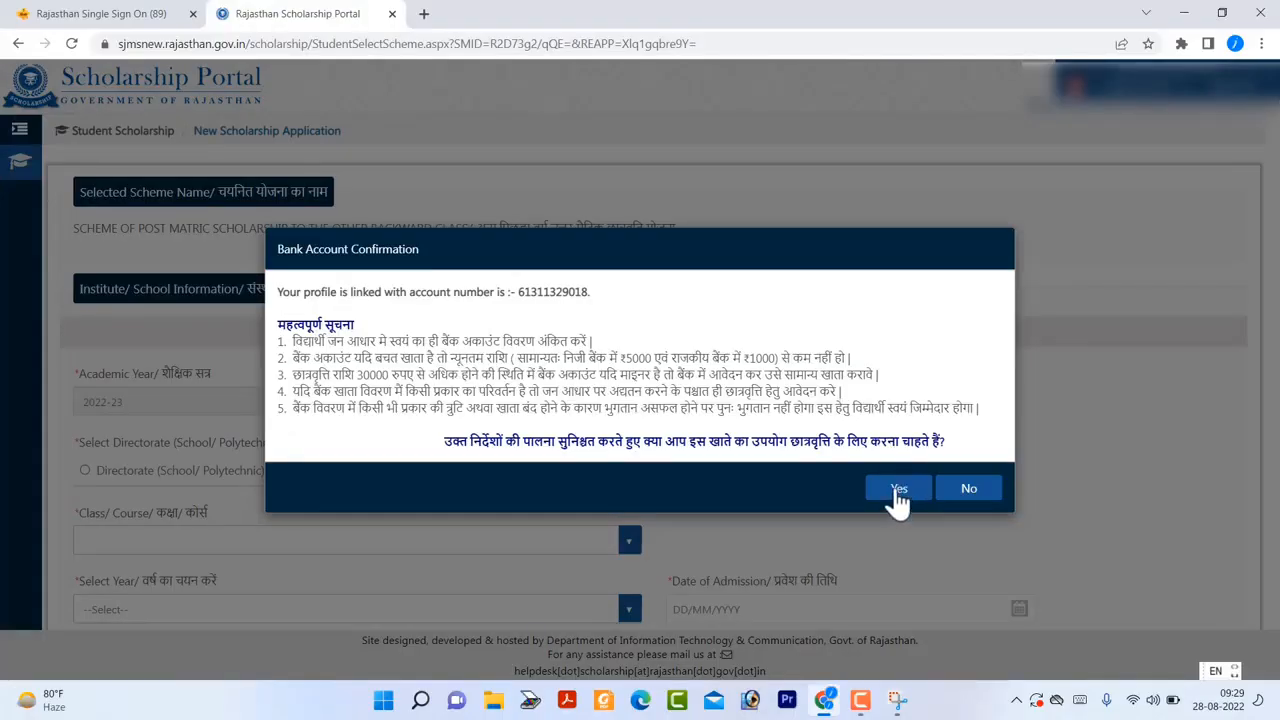
click(898, 490)
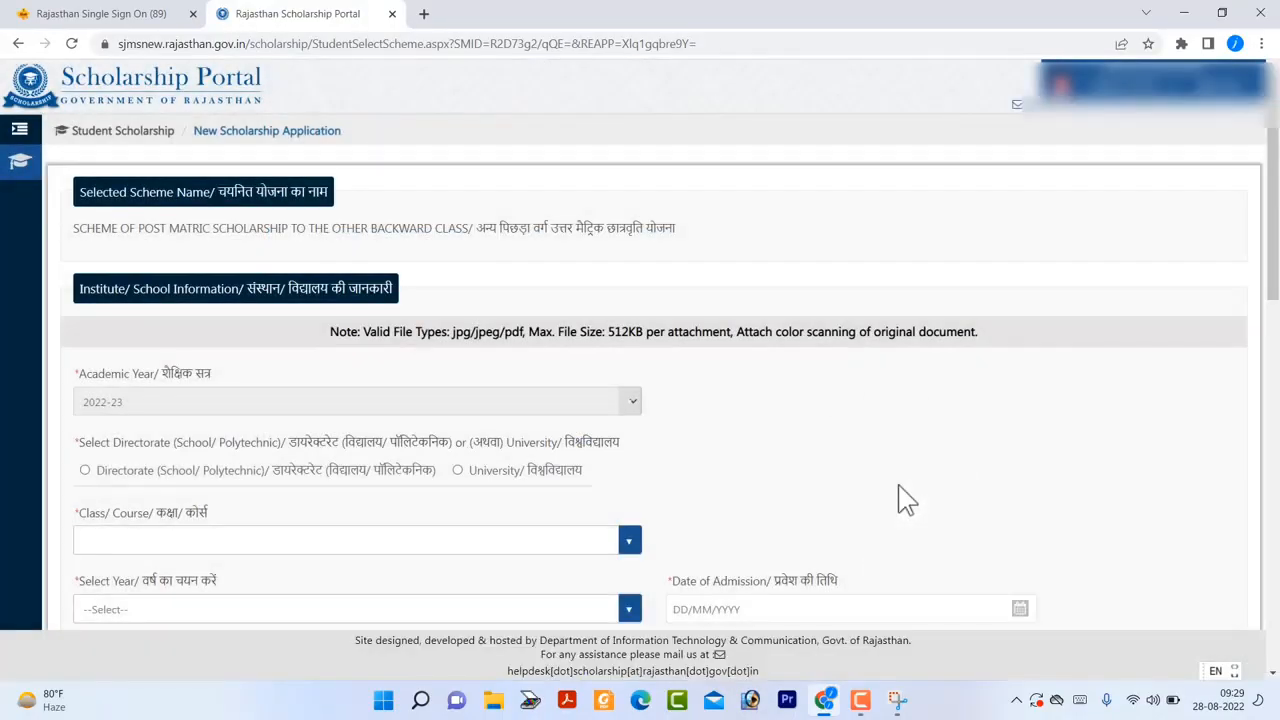
click(862, 702)
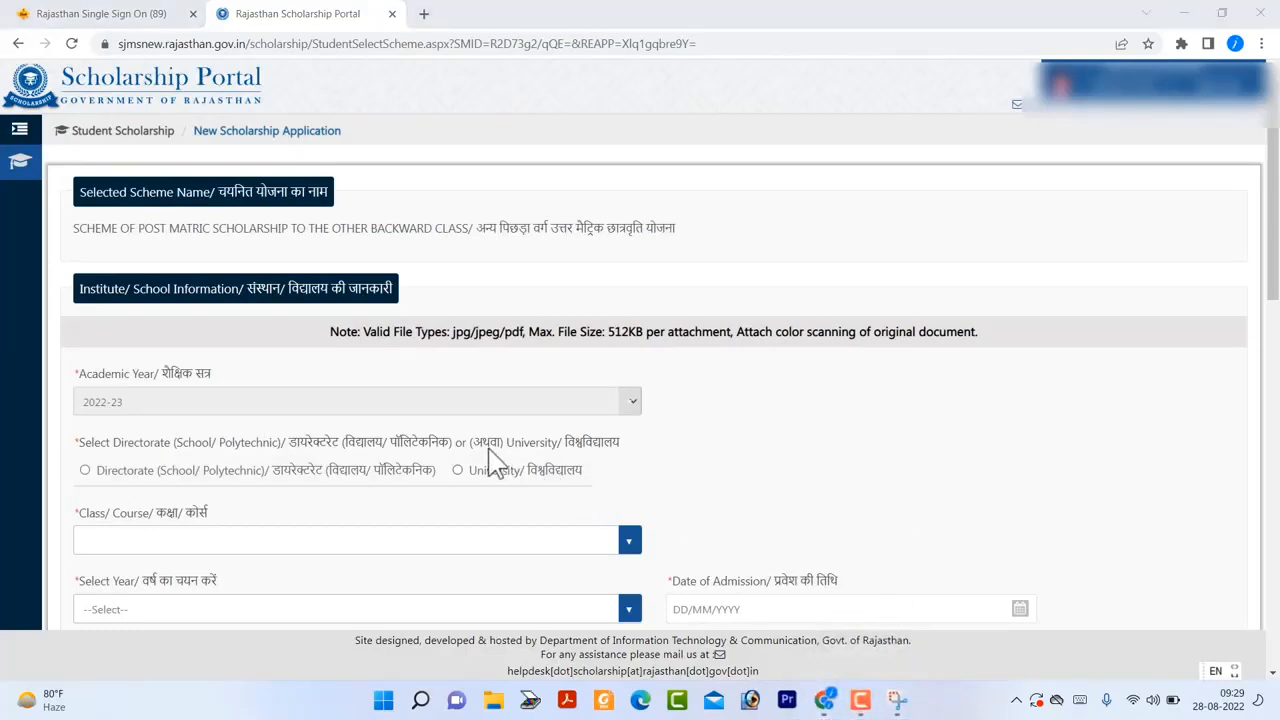
- Choose University as the institution type and set the university state to Rajasthan
drag(1270, 225, 1273, 312)
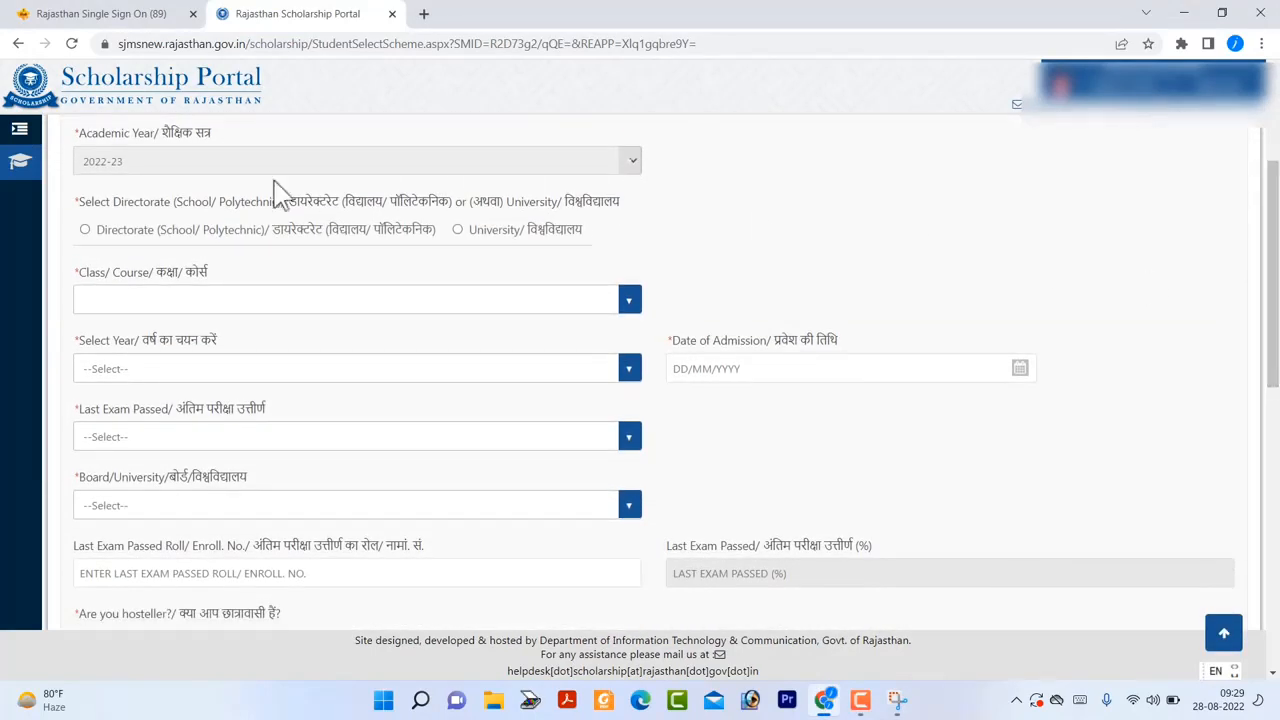
click(457, 229)
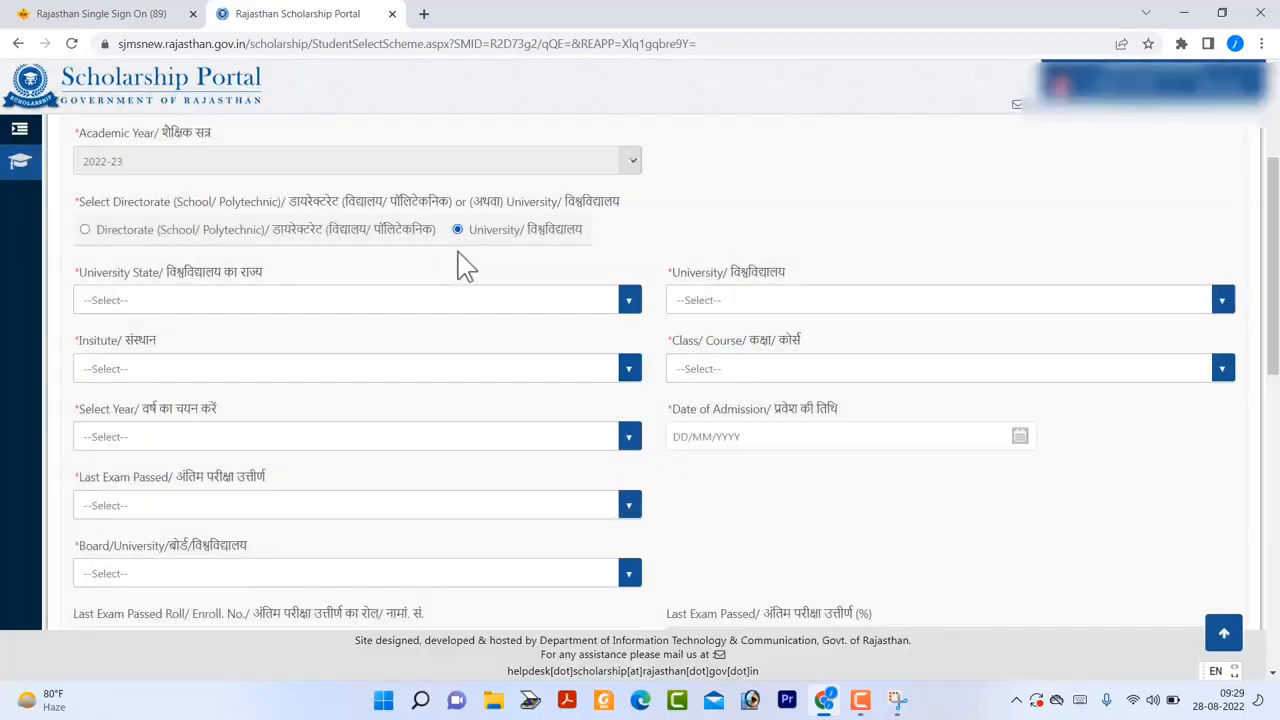
click(386, 303)
scroll(365, 420, down, 5)
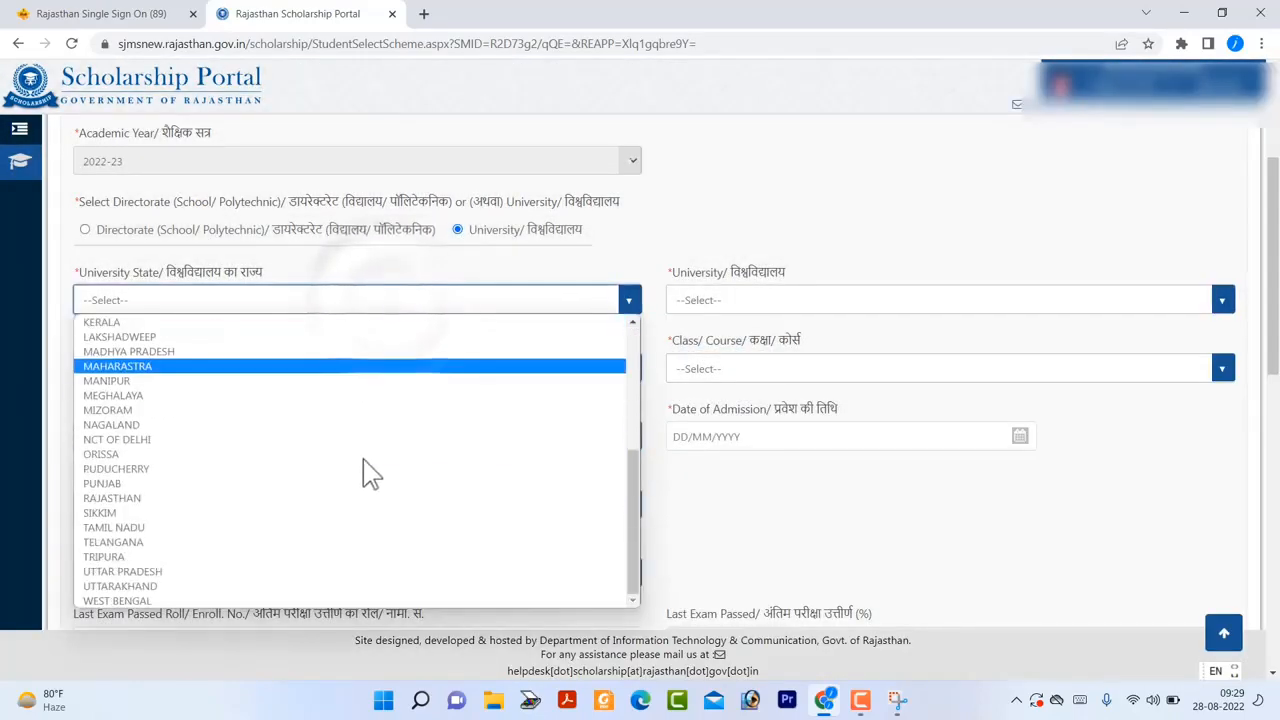
click(258, 498)
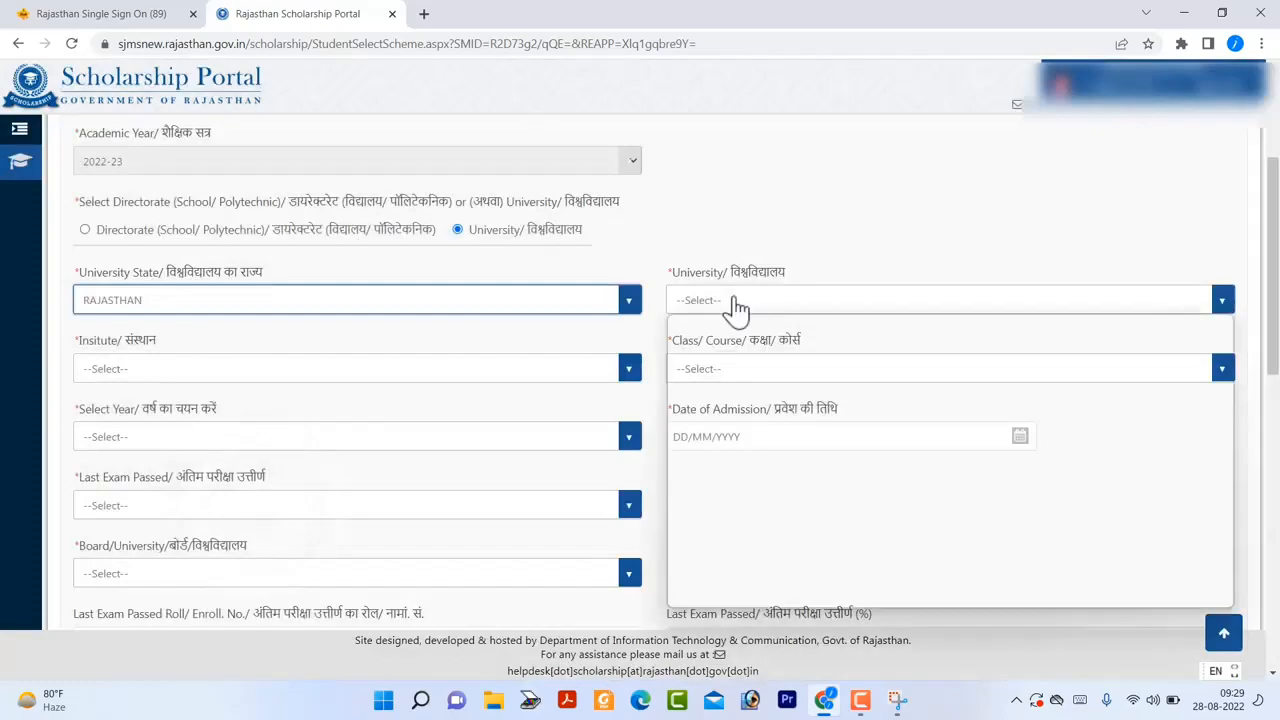
- Set the university to Maharaja Ganga Singh University, Bikaner, Rajasthan
click(737, 302)
scroll(830, 515, down, 10)
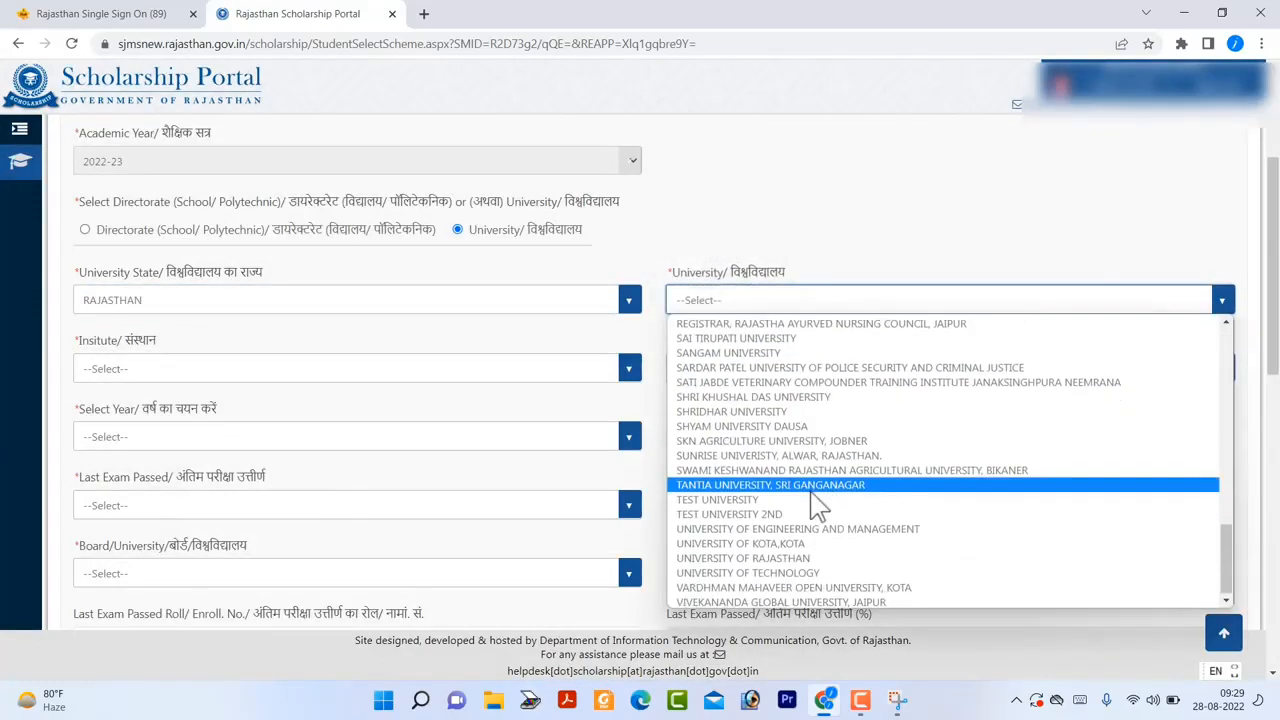
scroll(817, 508, up, 5)
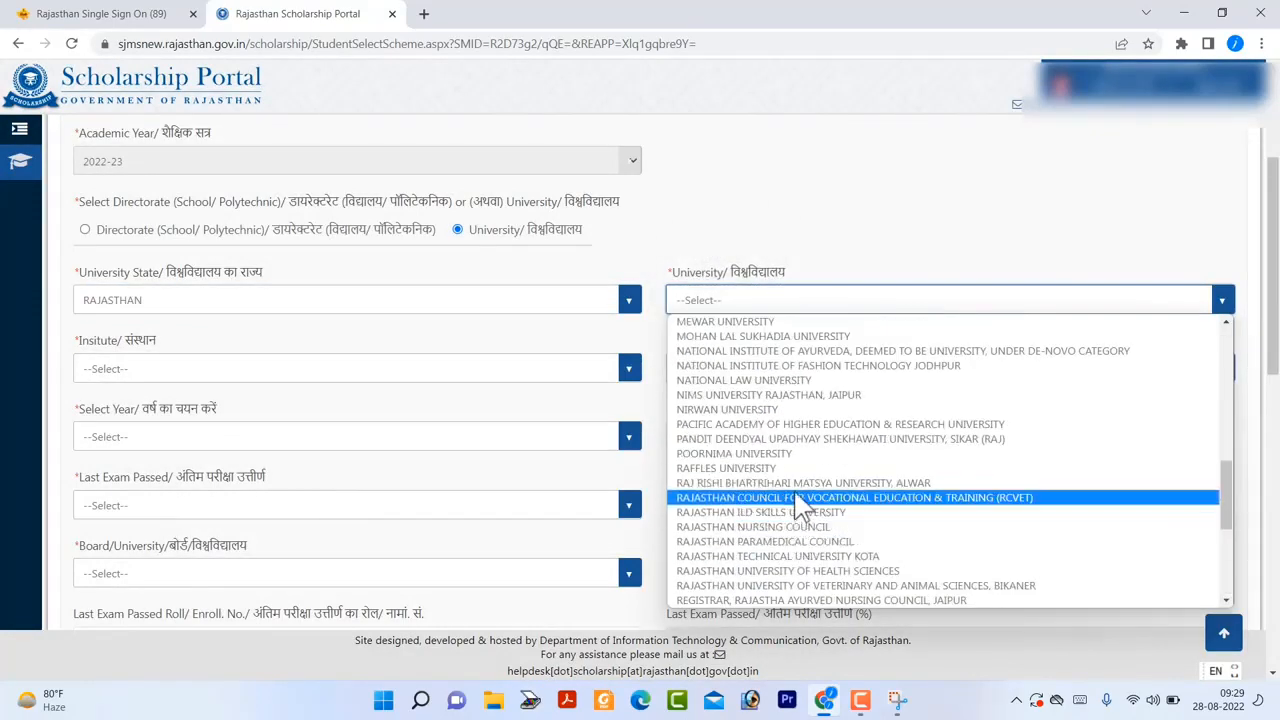
scroll(805, 508, up, 5)
click(776, 498)
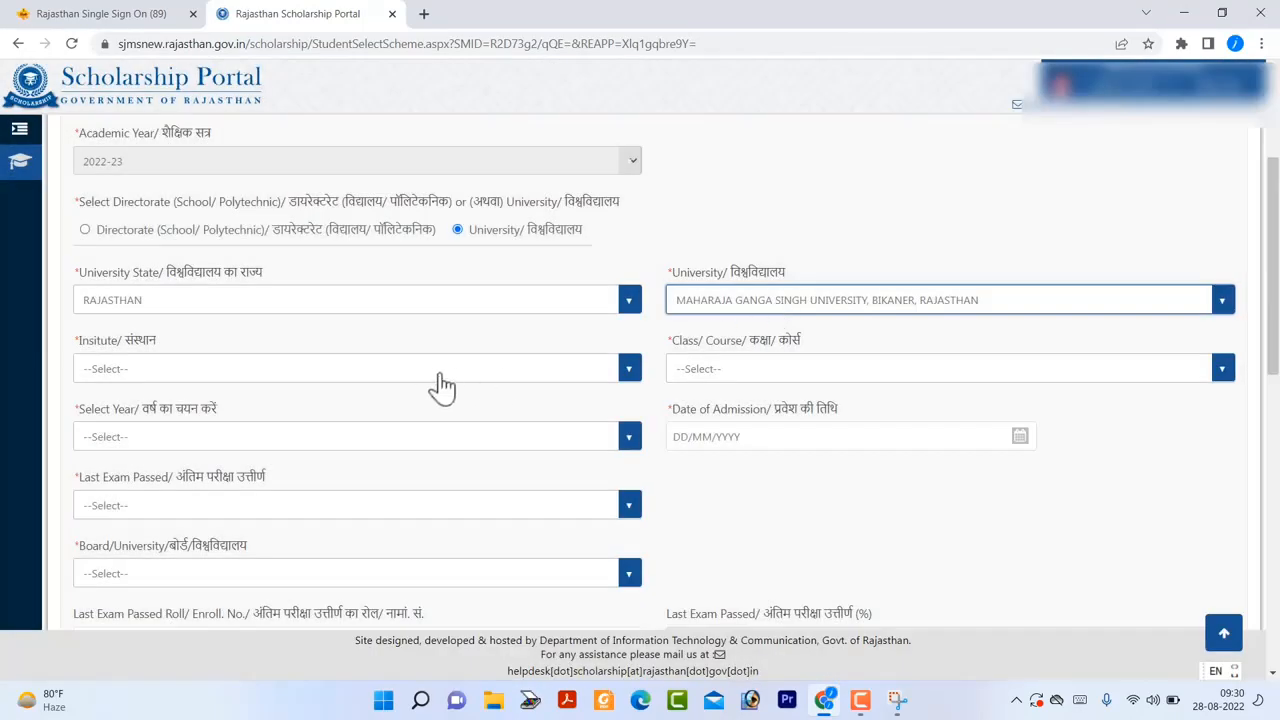
- Set the institute to Government Dungar College (9979) (Bikaner)
click(442, 370)
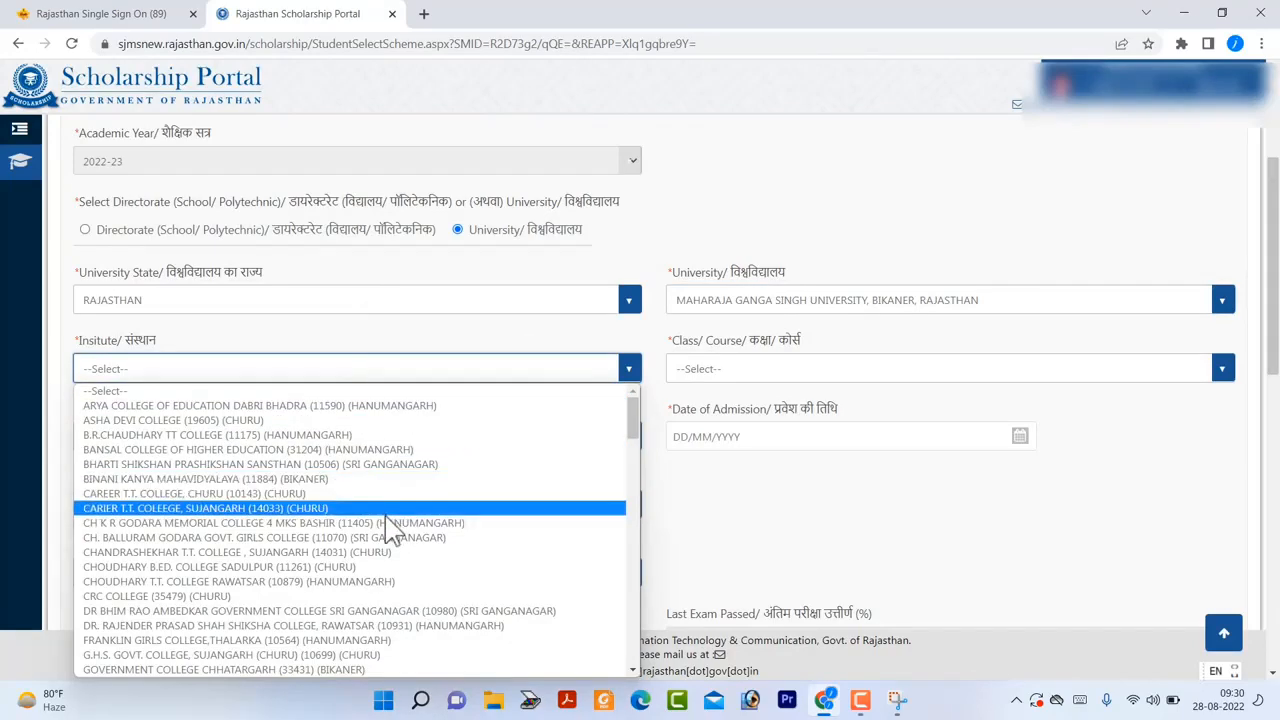
scroll(390, 525, down, 15)
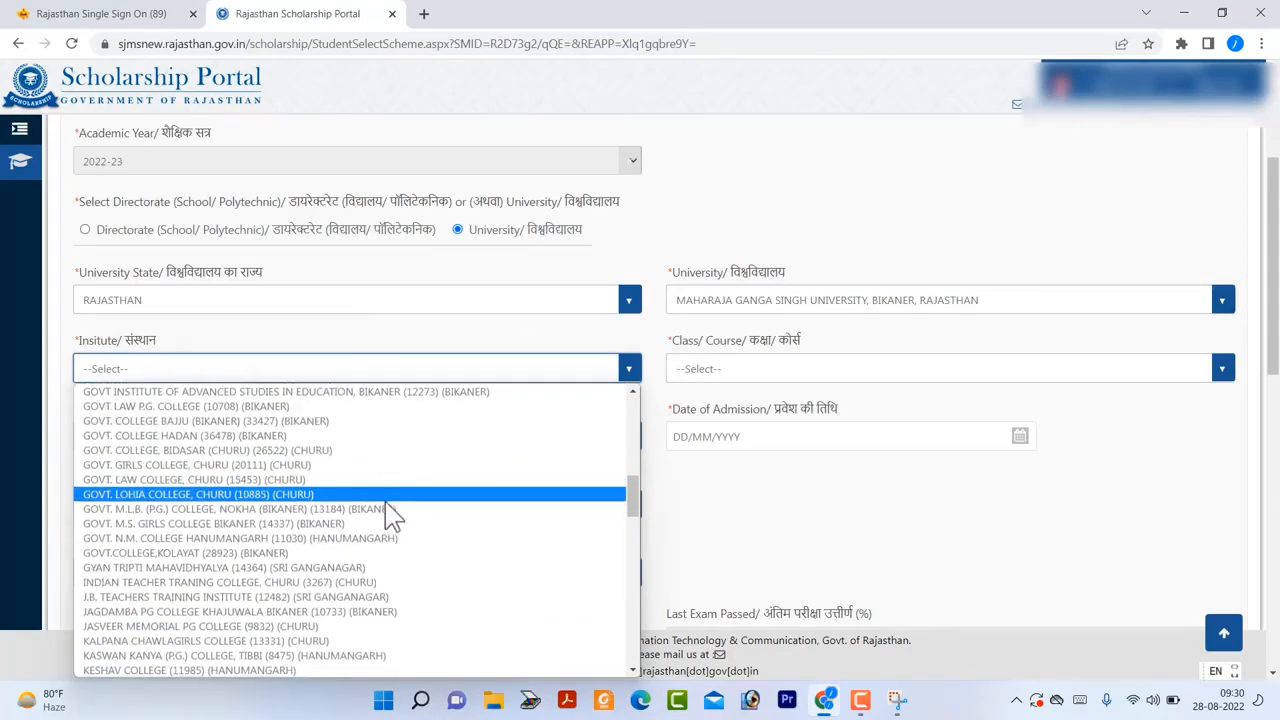
scroll(392, 513, up, 10)
scroll(393, 510, up, 5)
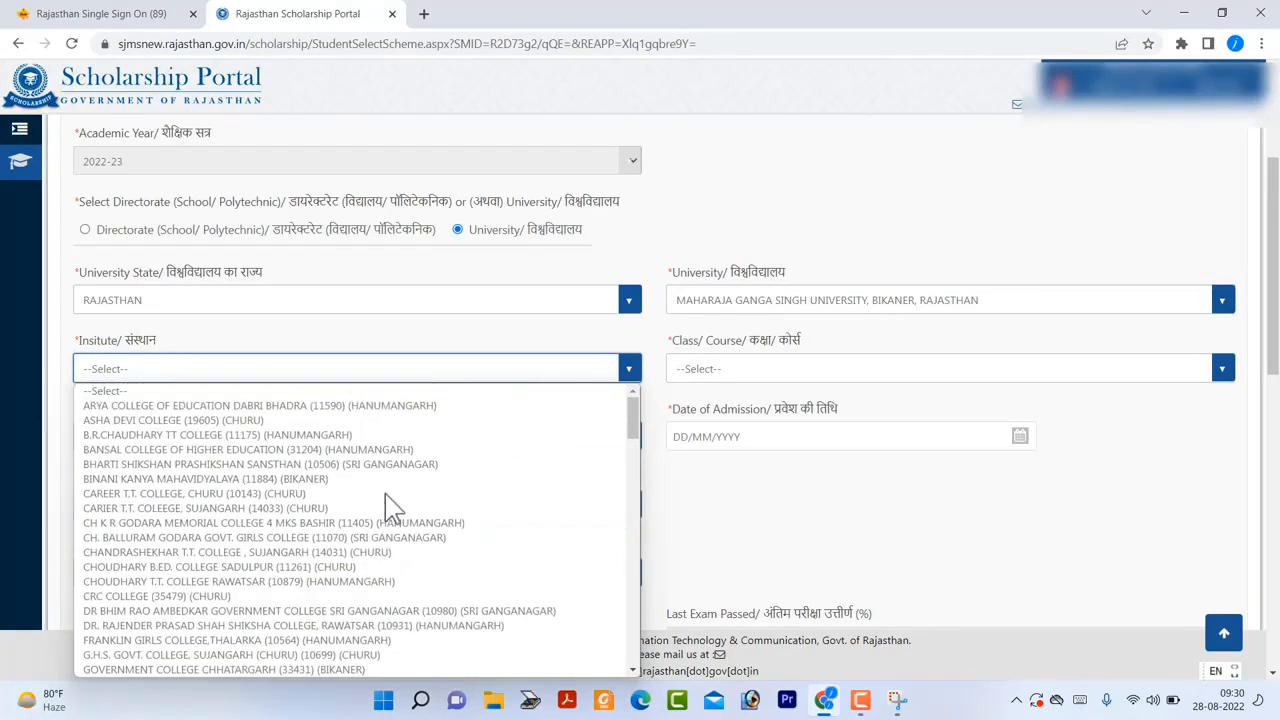
scroll(386, 496, down, 1)
click(343, 670)
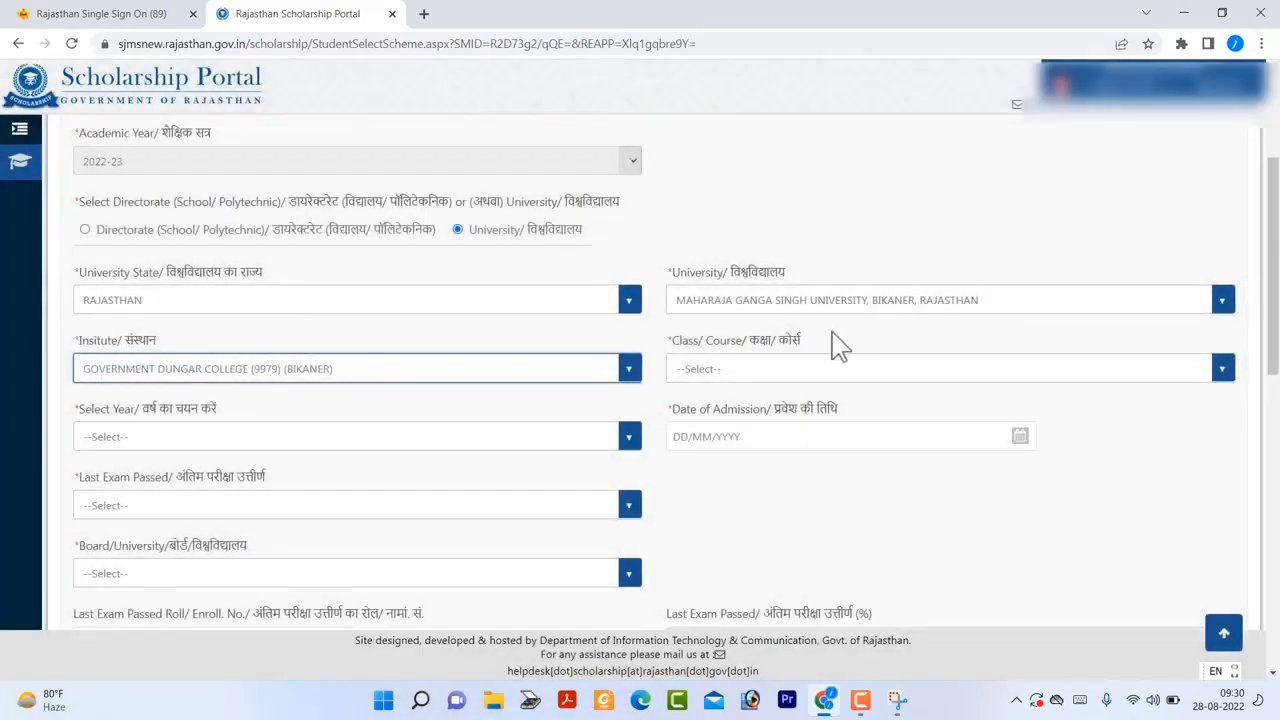
- Set the course to Bachelor of Arts(Arts) and the year of study to 1
click(818, 372)
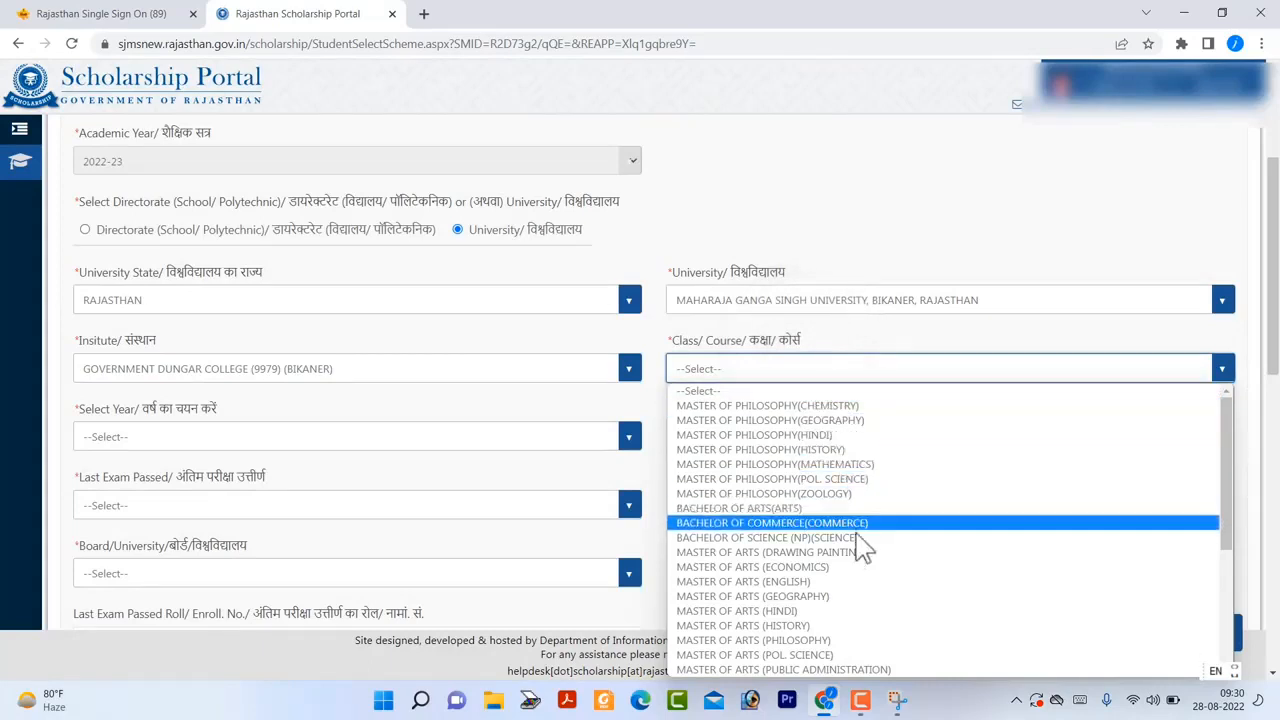
click(785, 510)
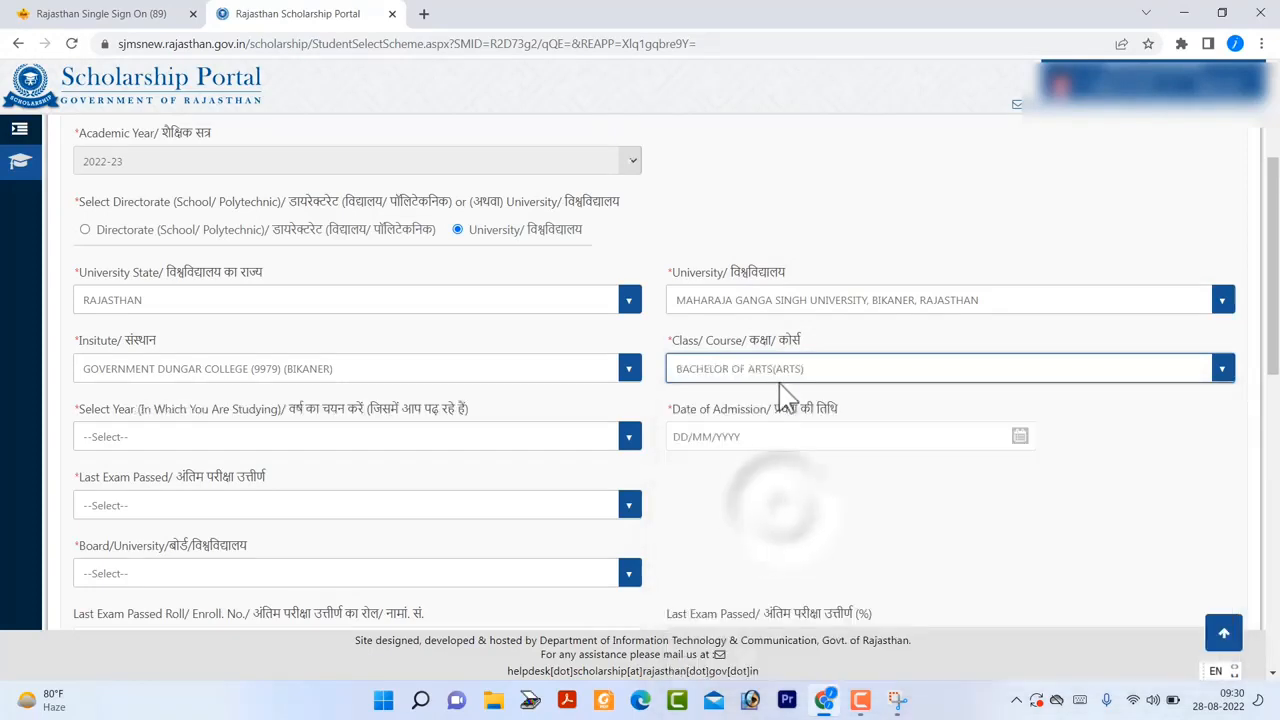
click(200, 440)
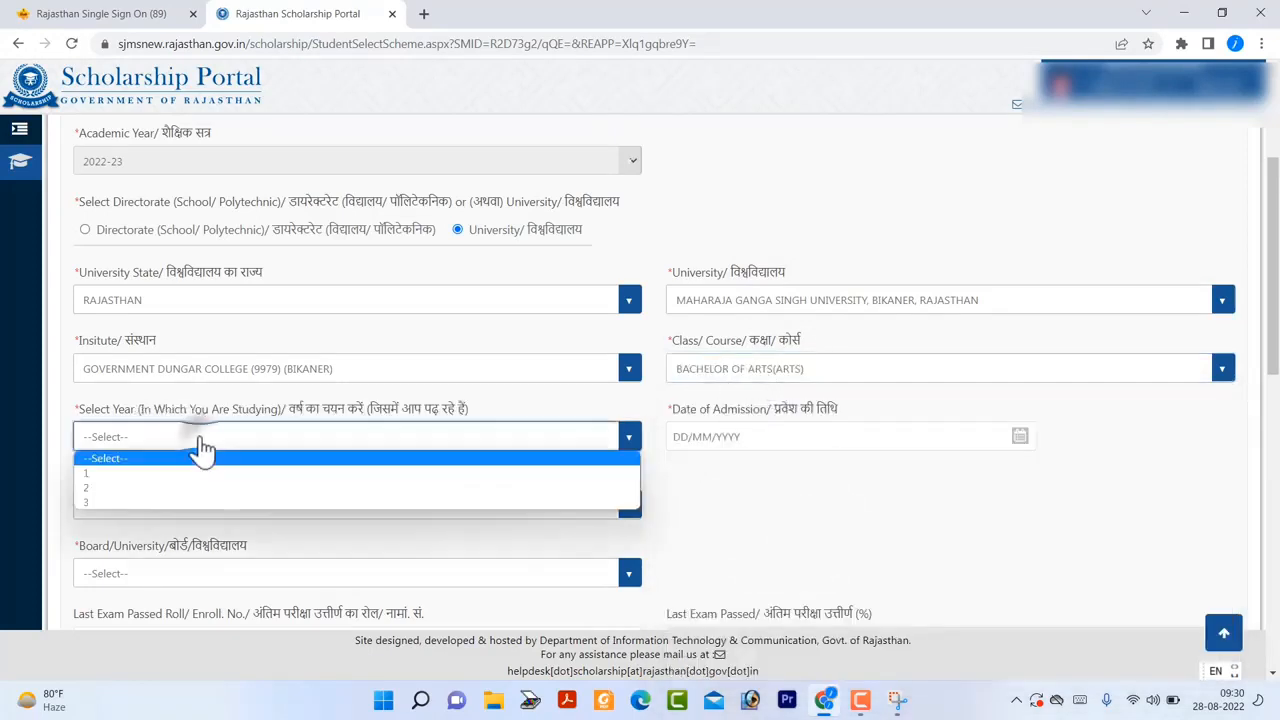
click(180, 470)
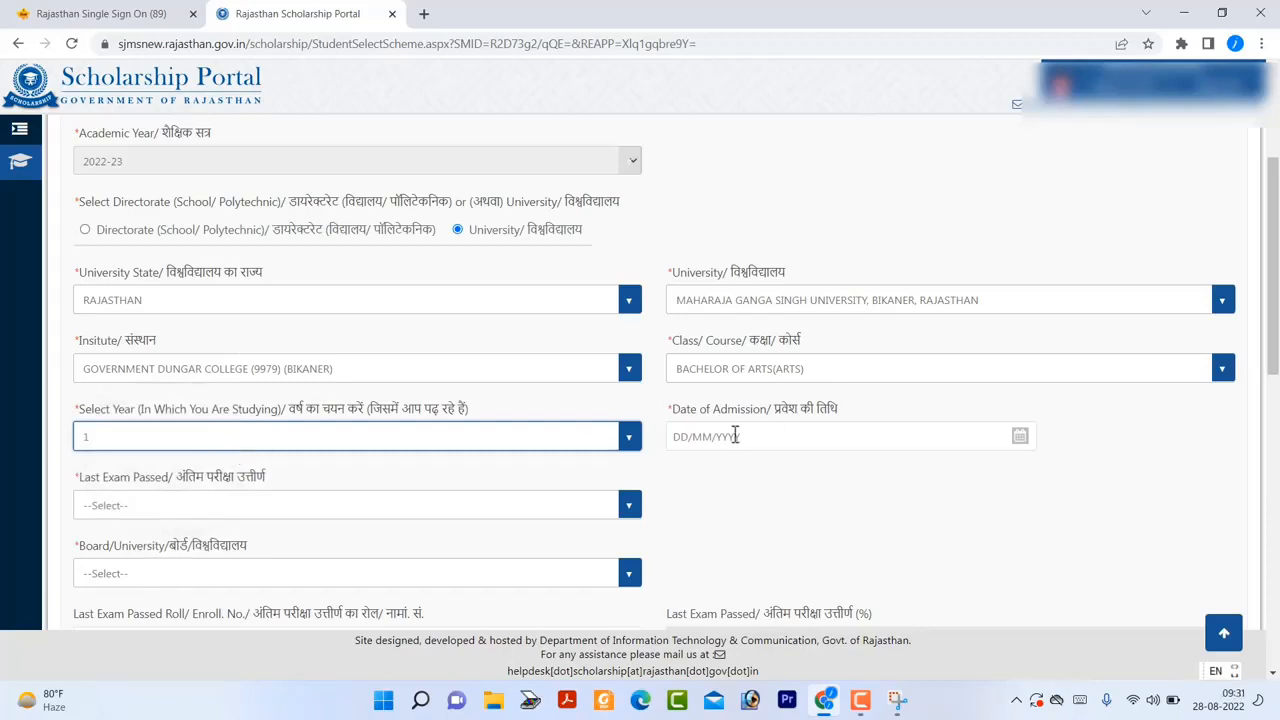
- Set the last exam passed to XII, the board to RBSE and the exam passed year to 2022
click(385, 508)
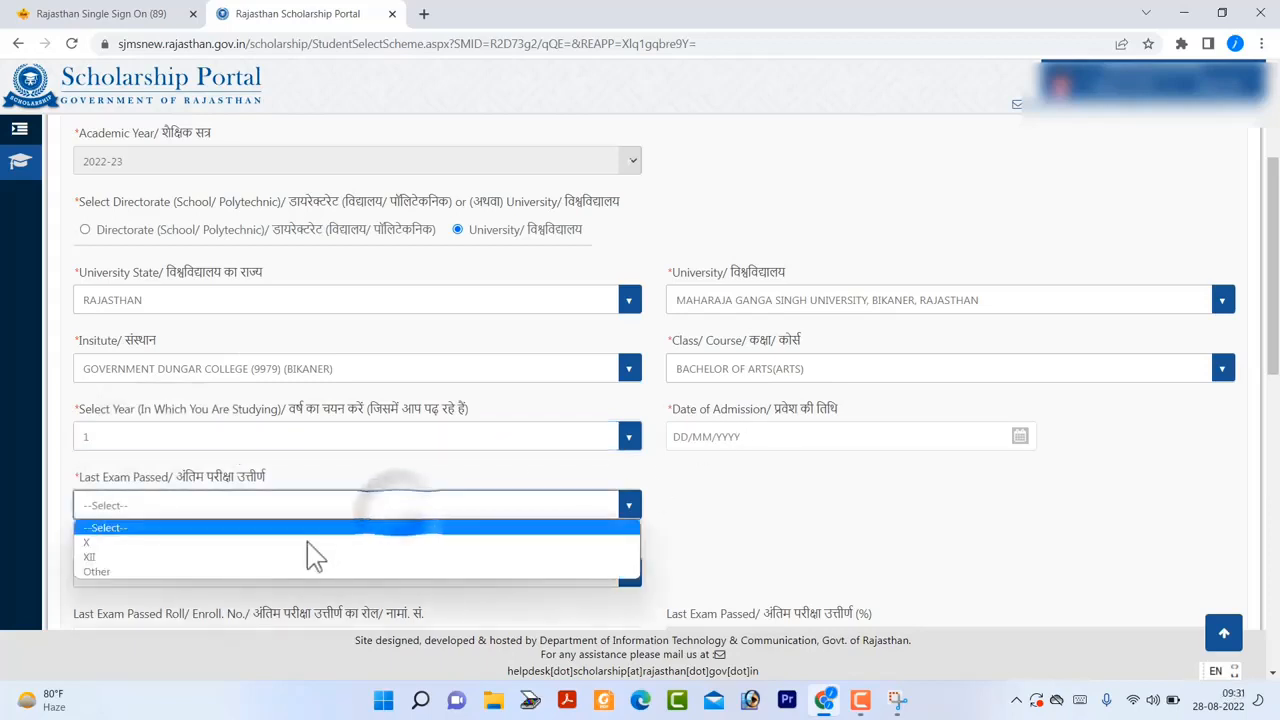
click(275, 555)
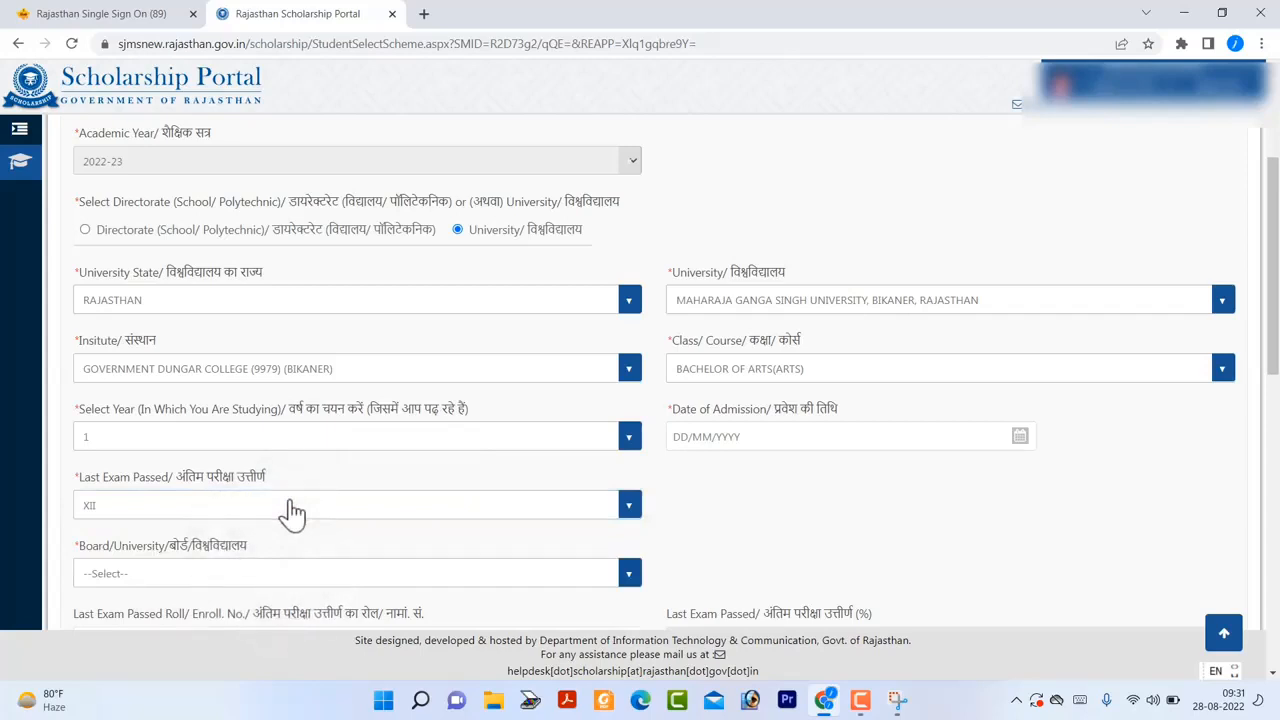
click(414, 573)
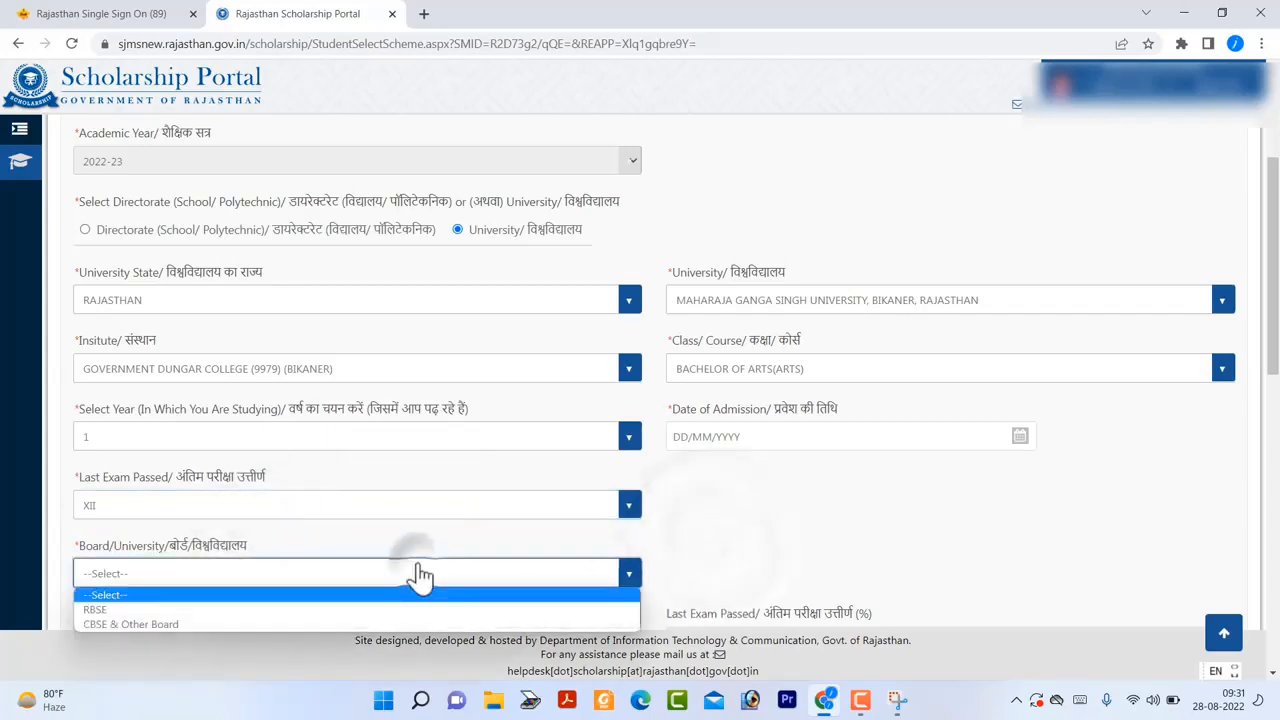
click(335, 609)
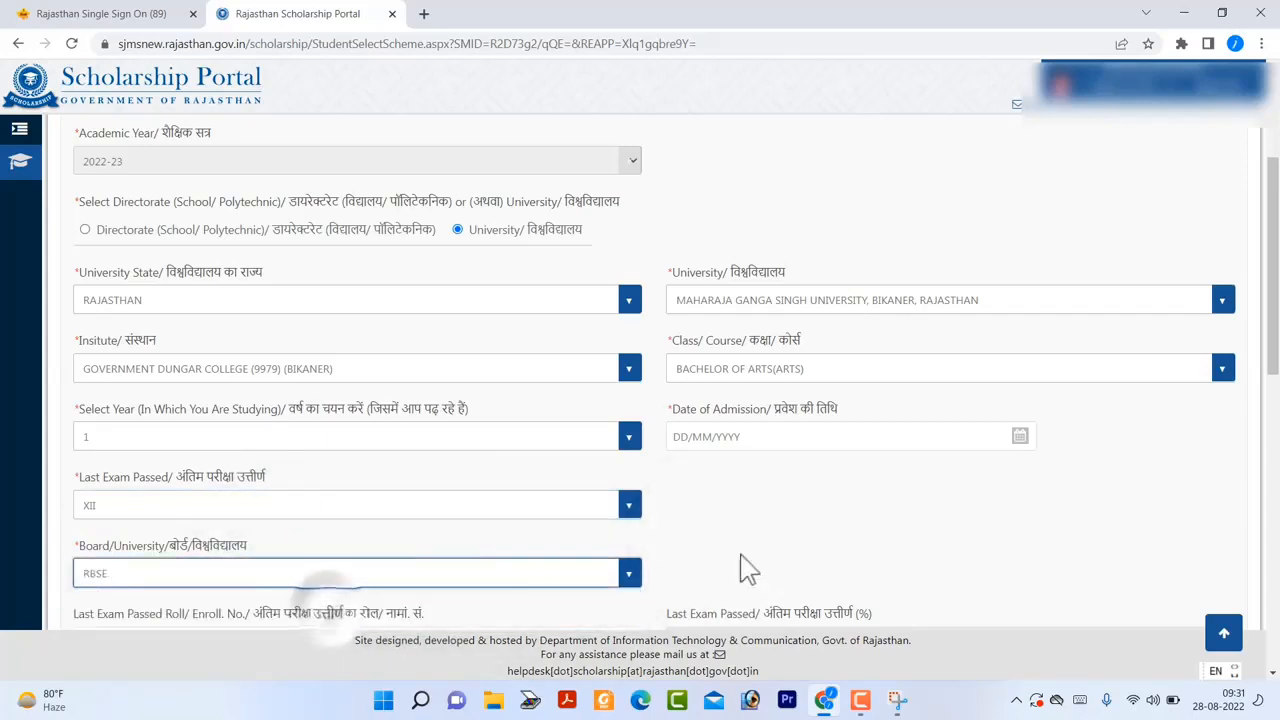
click(766, 575)
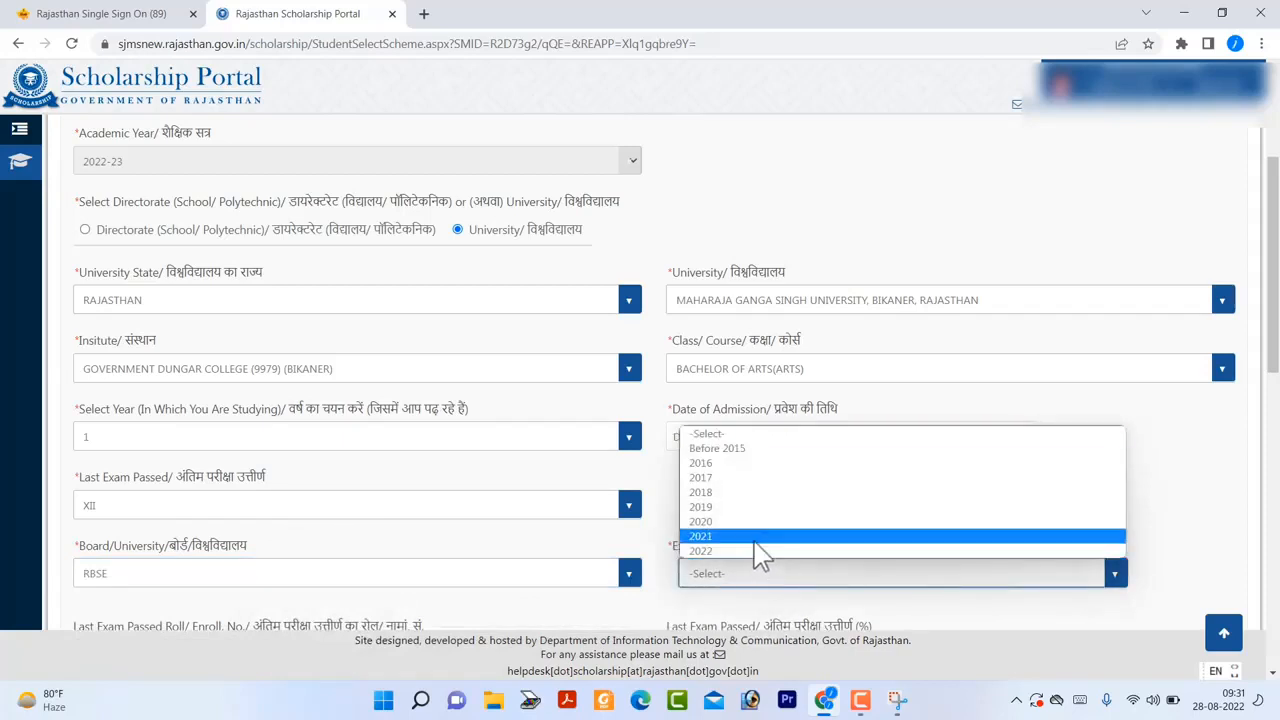
click(758, 551)
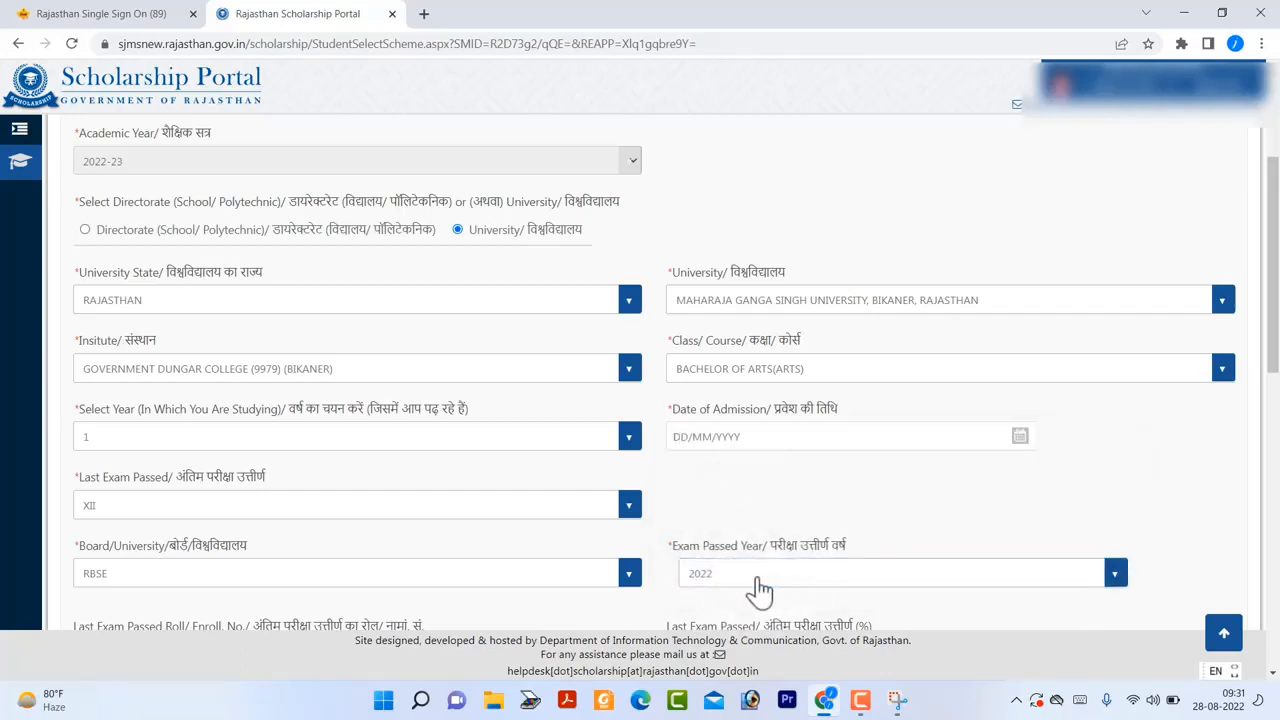
- Answer No to the questions on being a hosteller, child of divorced, specially abled self and child of specially abled
scroll(760, 590, down, 5)
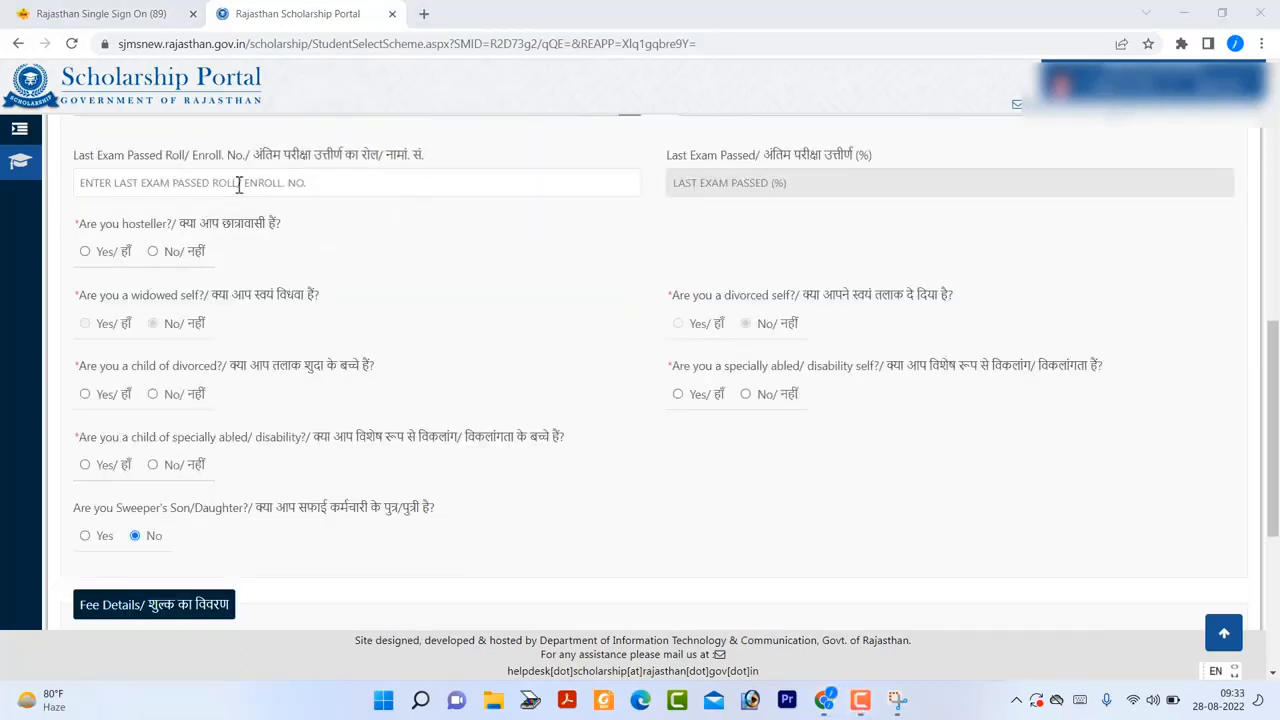
click(160, 254)
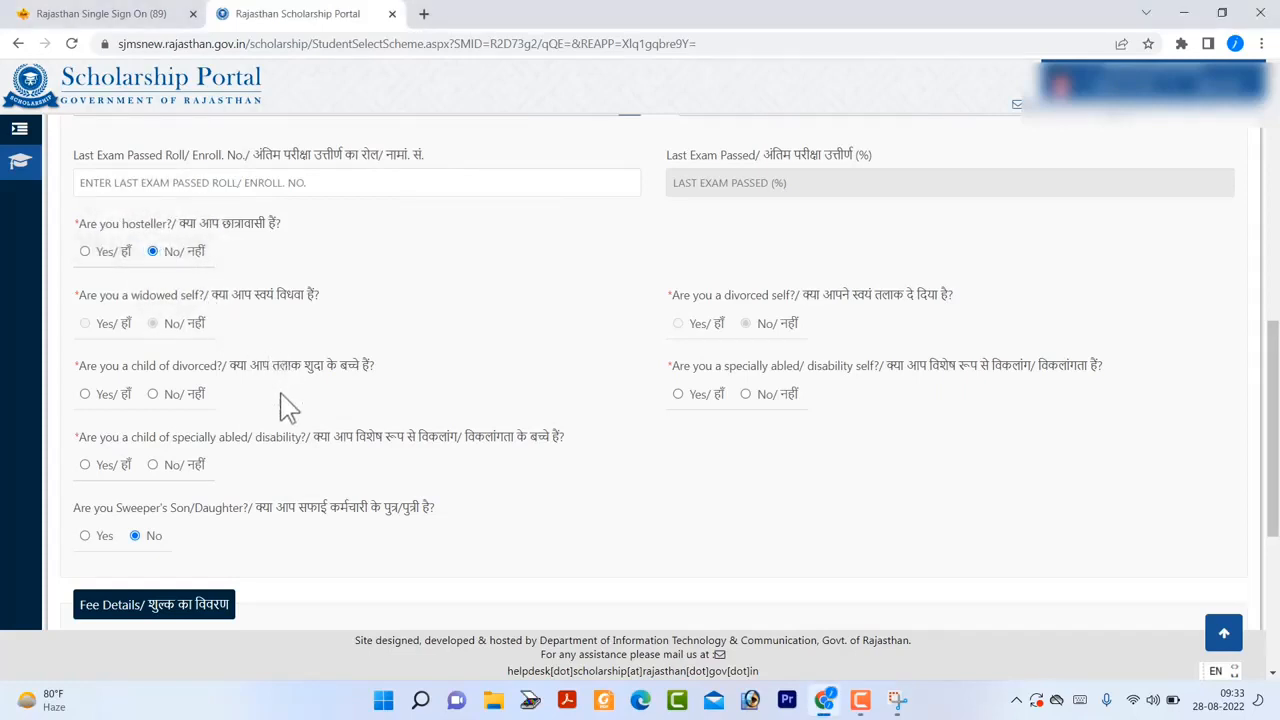
click(168, 396)
click(778, 400)
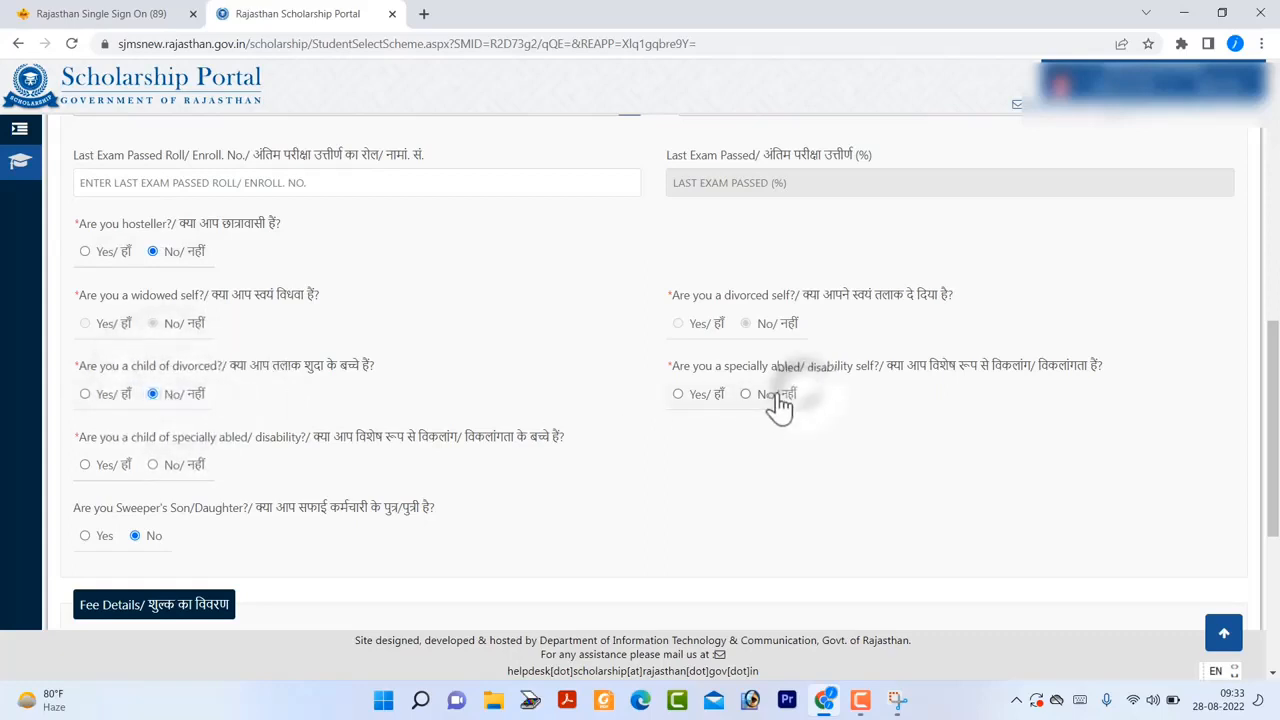
click(172, 468)
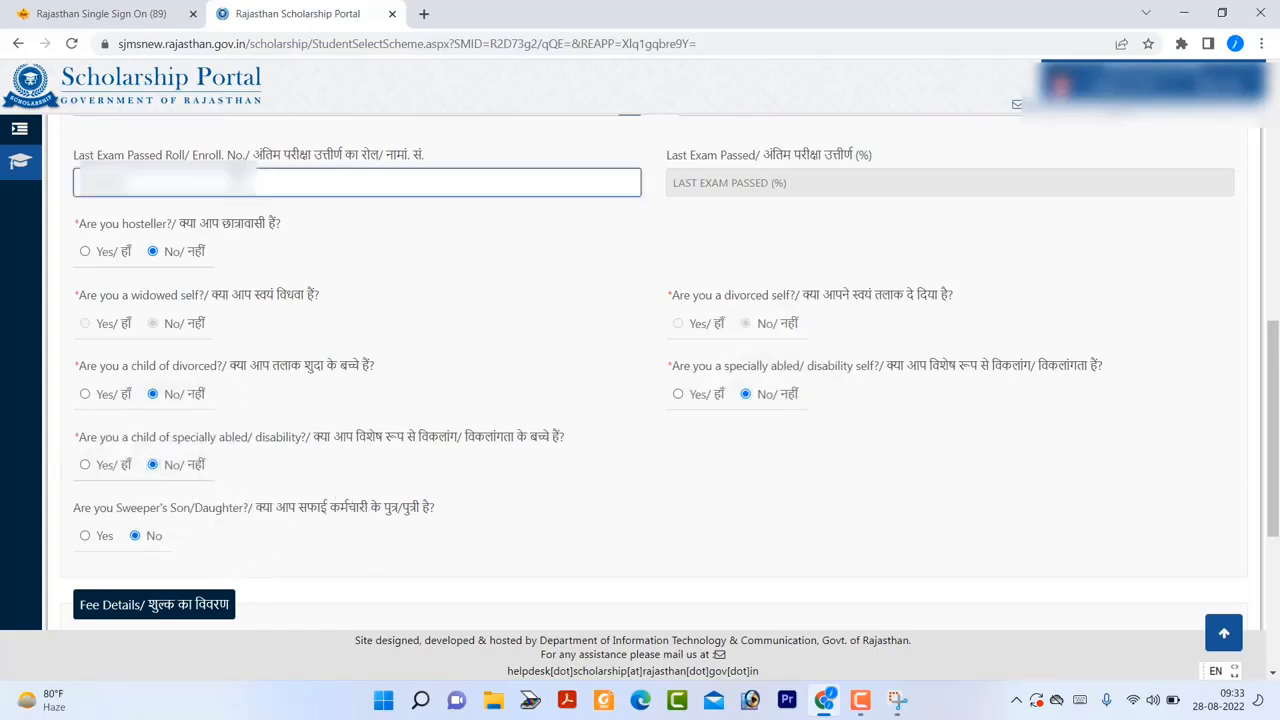
- Enter the last exam's roll number and decline getting the mark sheet from DigiLocker
click(441, 236)
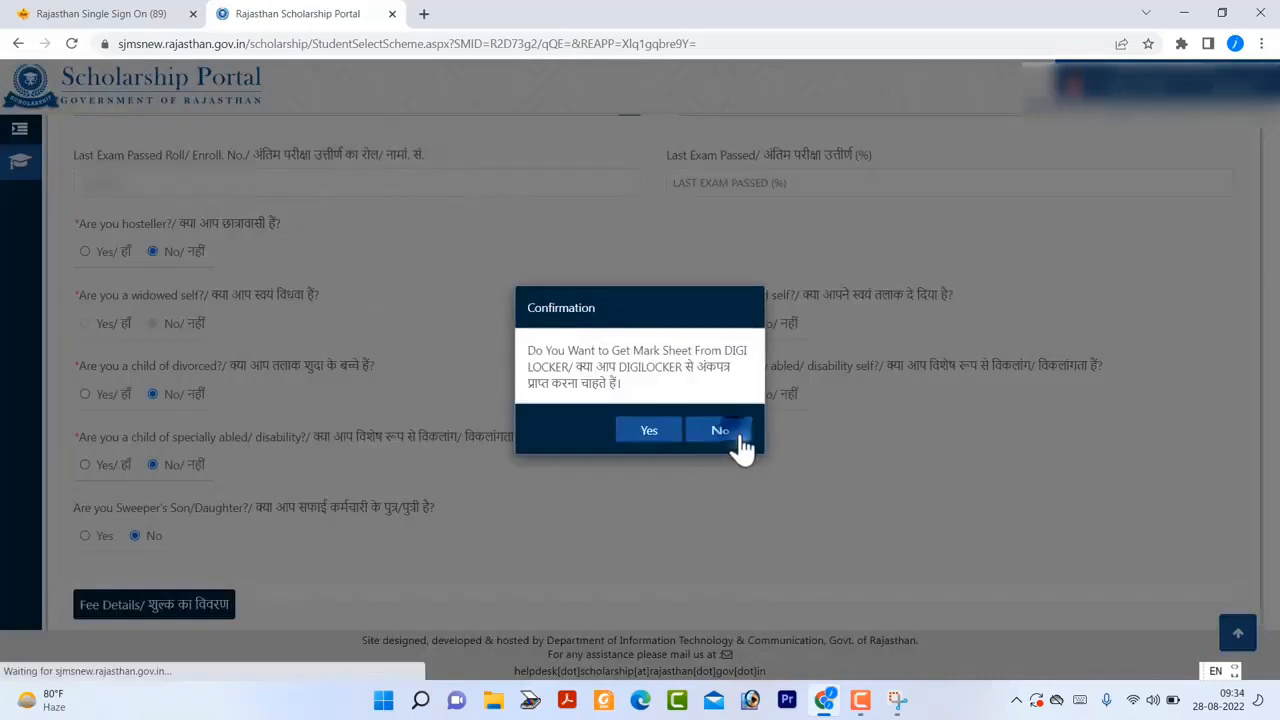
click(735, 436)
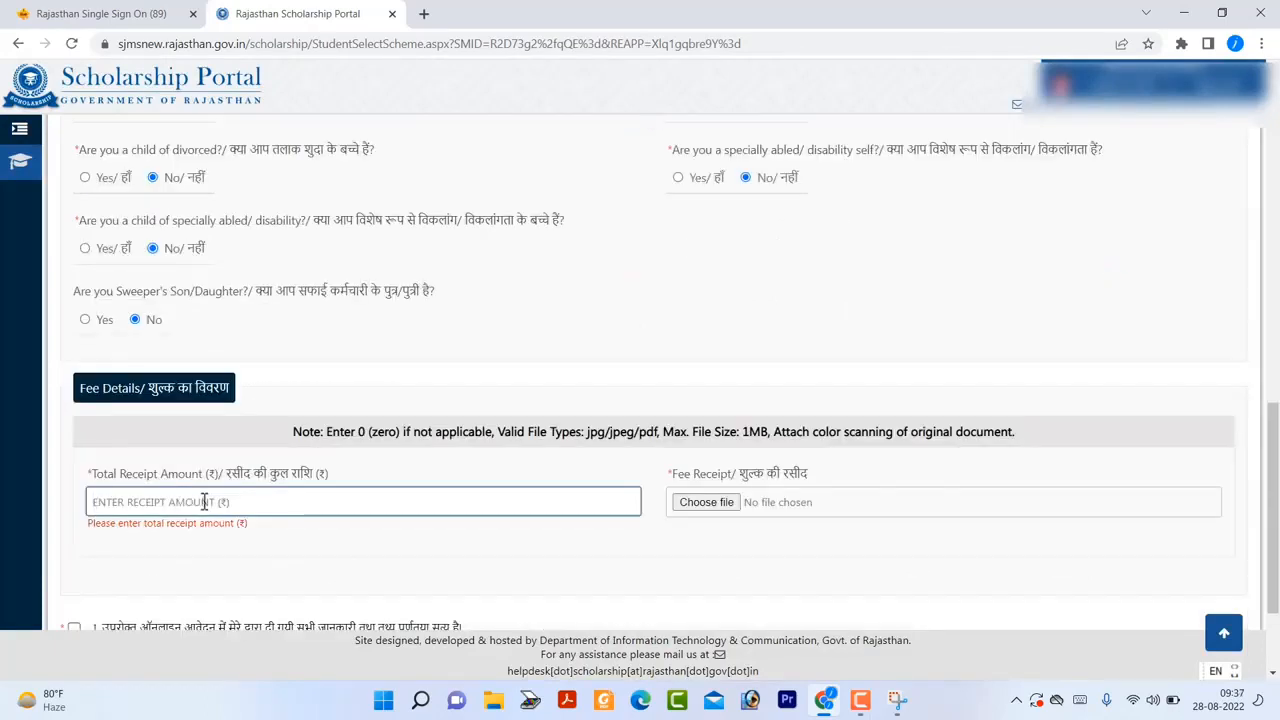
- Enter 900 as the total receipt amount in the fee details and attach feess.pdf as the fee receipt
scroll(241, 512, down, 2)
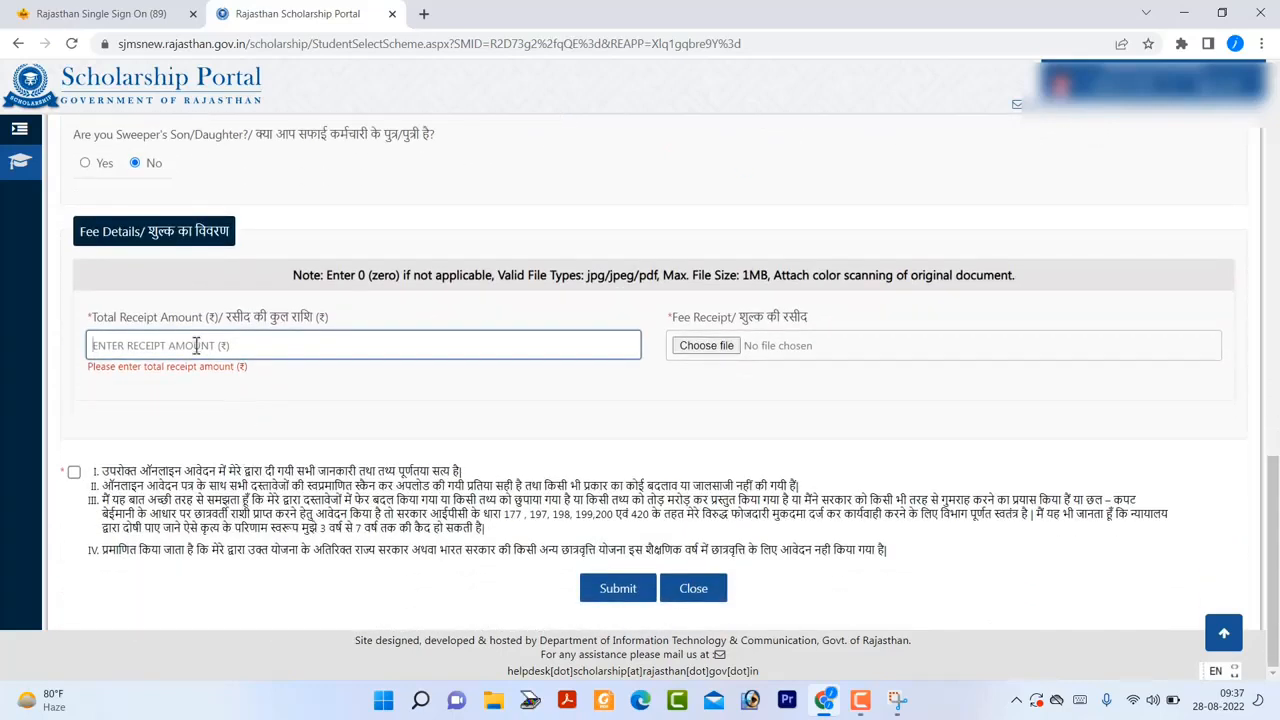
click(262, 346)
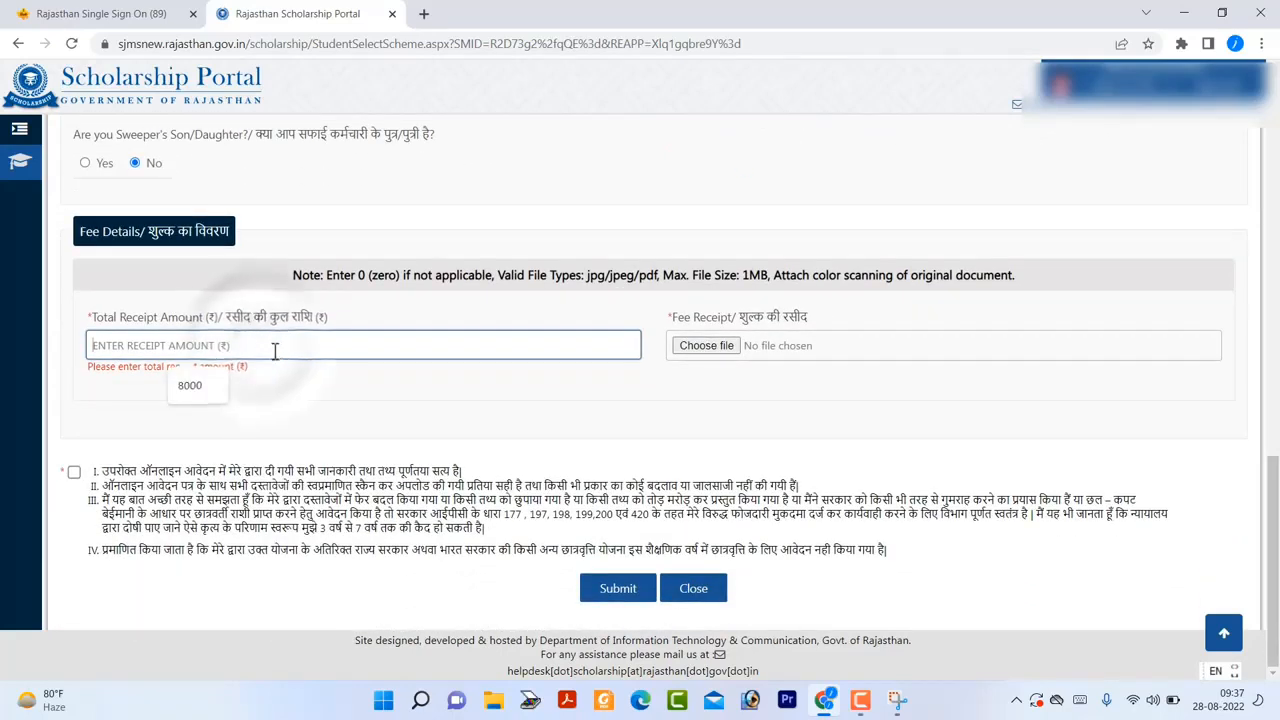
click(347, 388)
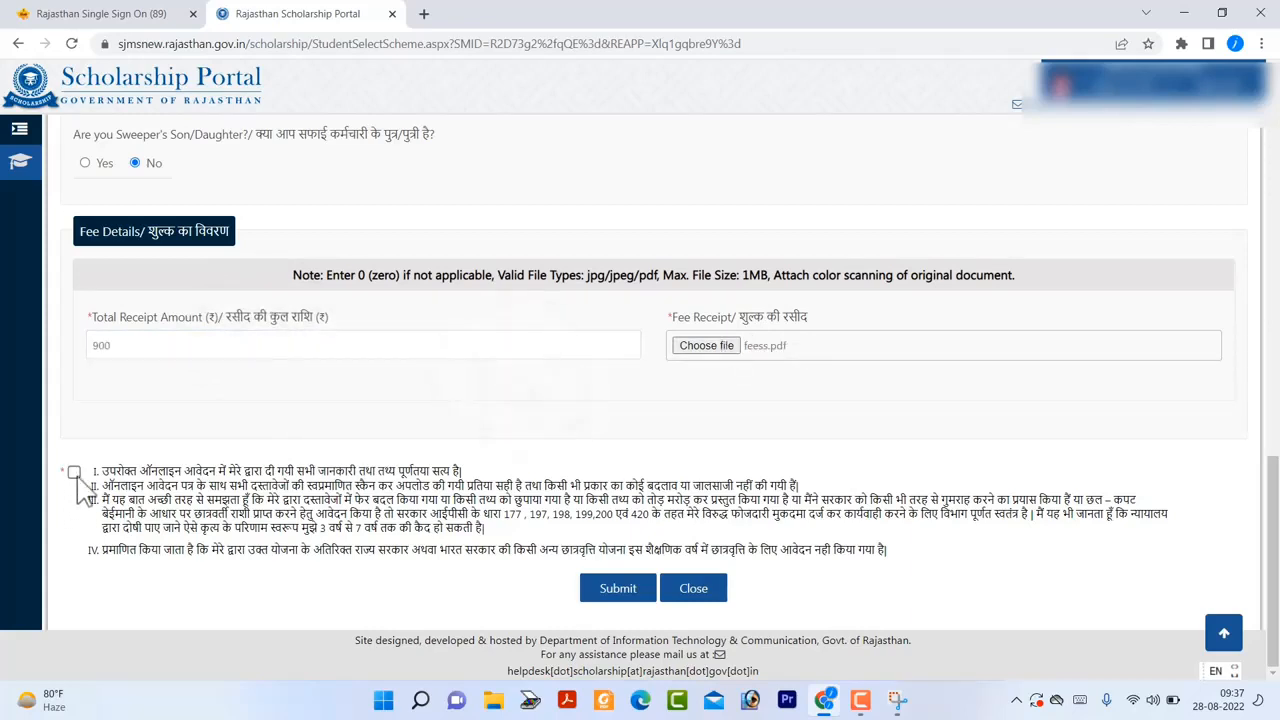
- Accept the declaration and submit the scholarship application, confirming the submission and dismissing the notices that follow
click(74, 471)
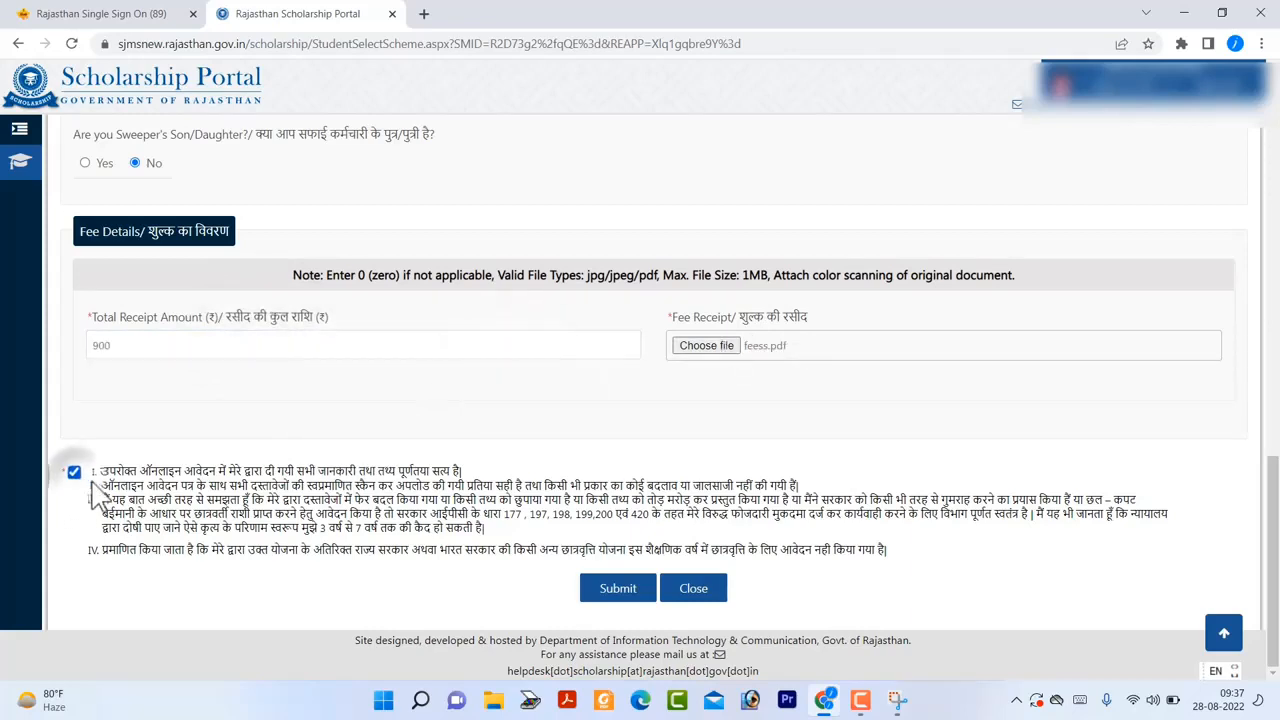
click(618, 590)
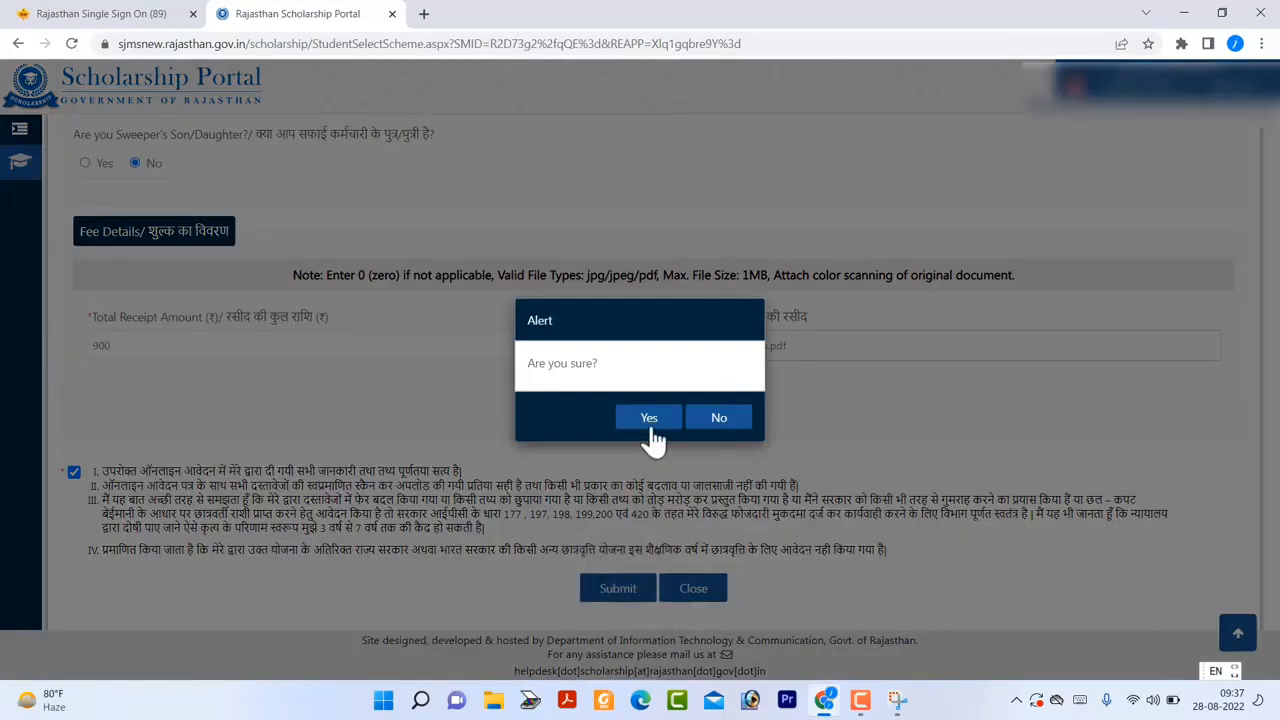
click(650, 424)
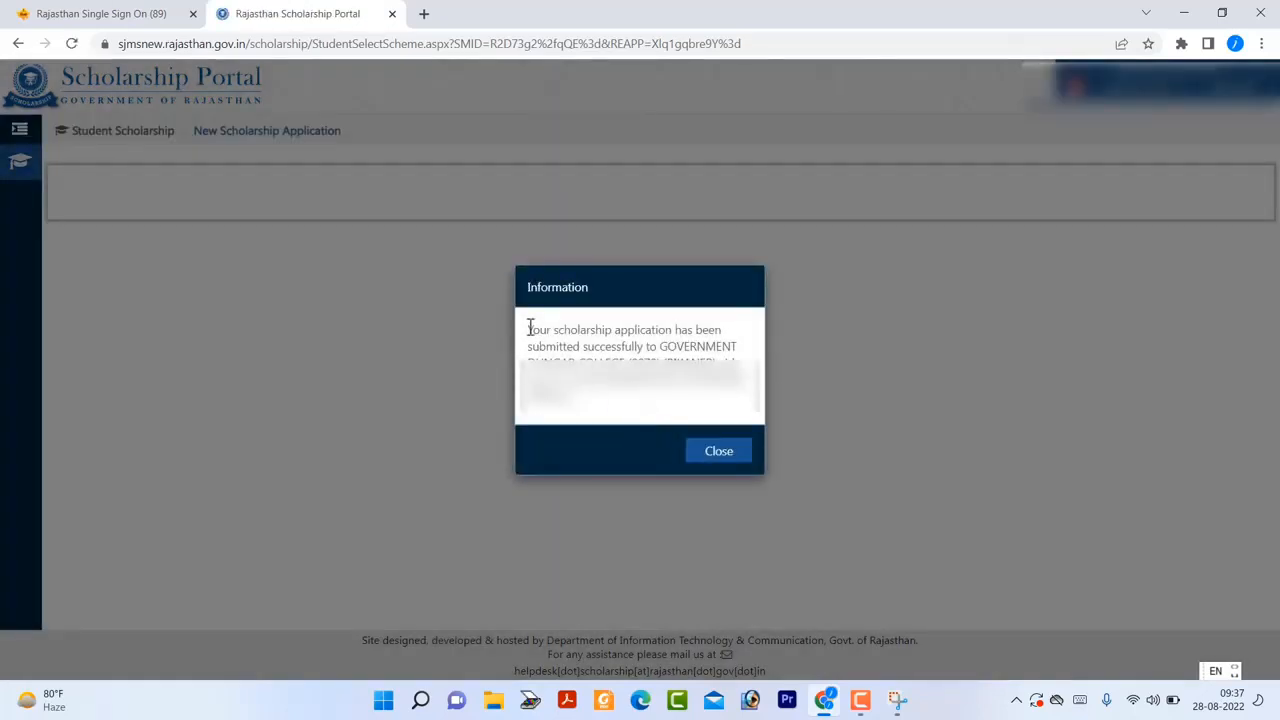
triple_click(541, 338)
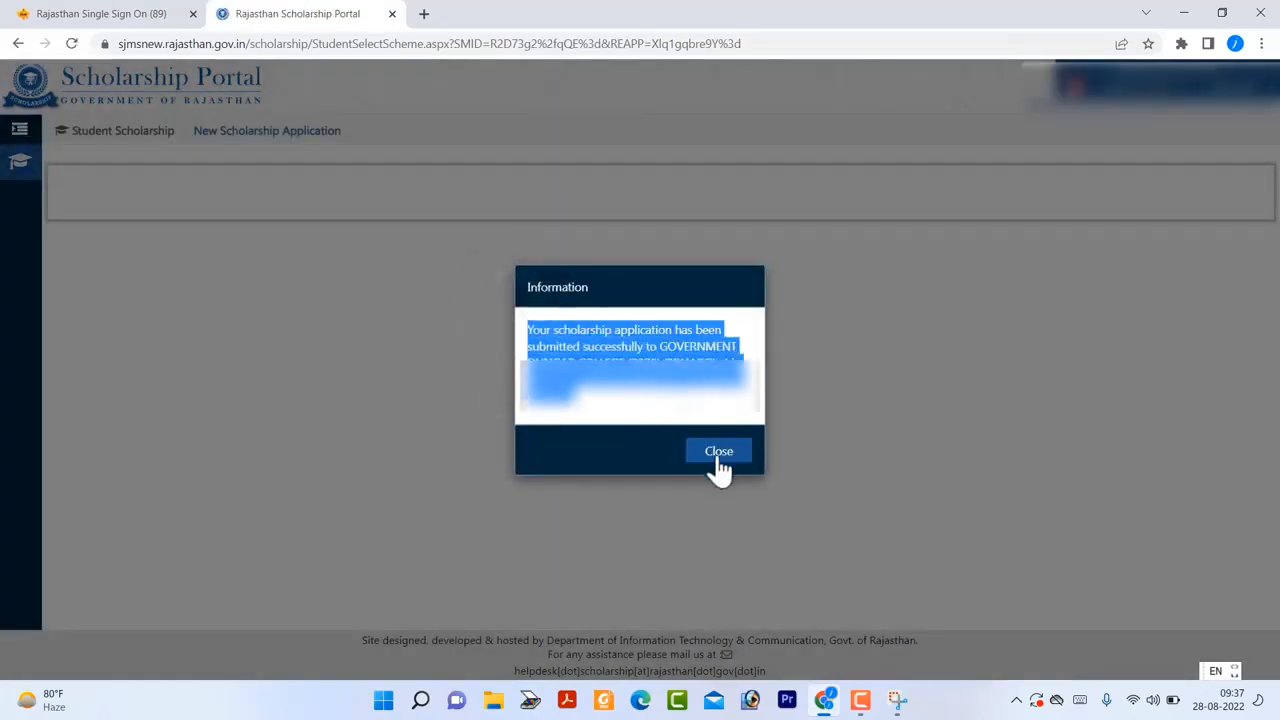
click(718, 455)
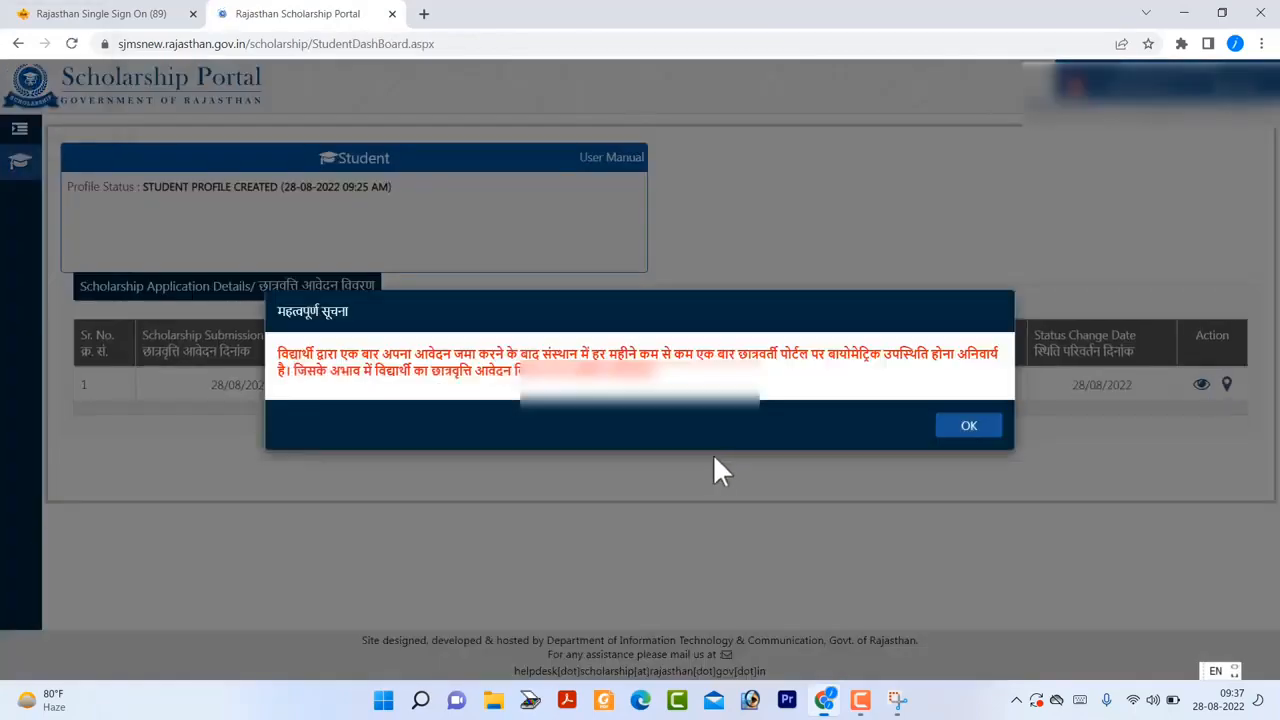
click(970, 427)
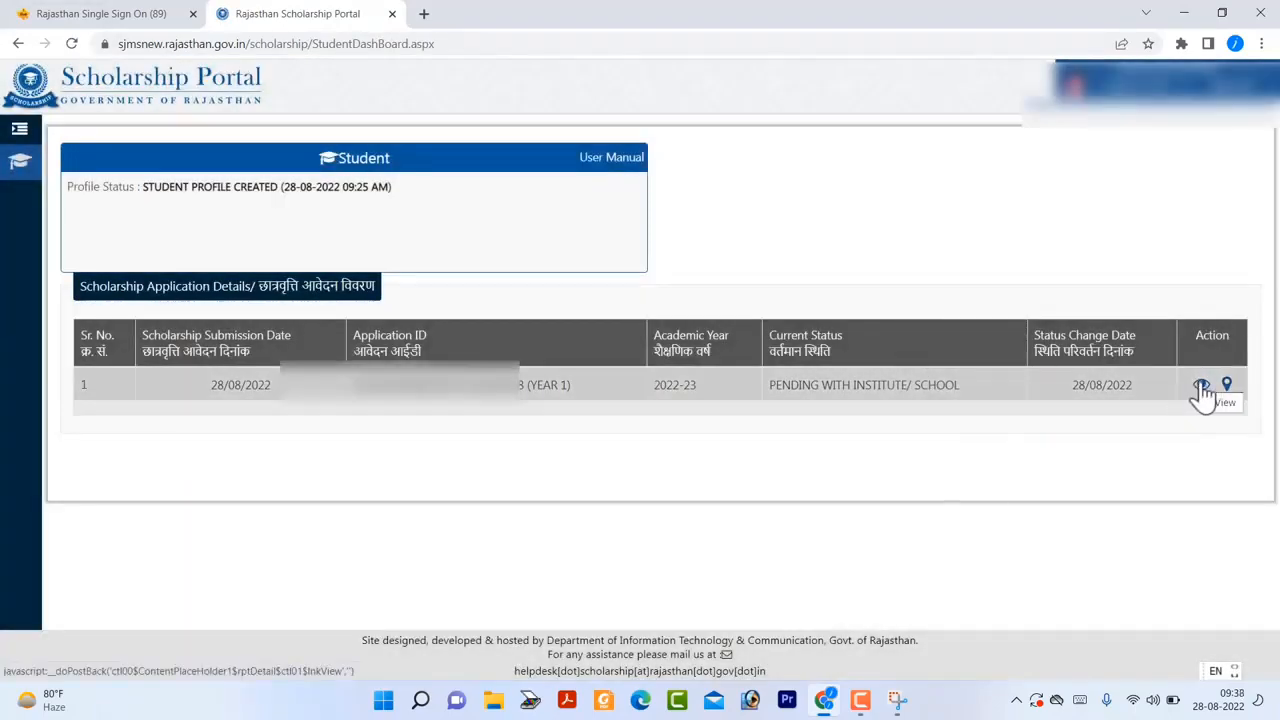
- Open the submitted application's details from the scholarship application list and print them using a different print destination
click(1201, 385)
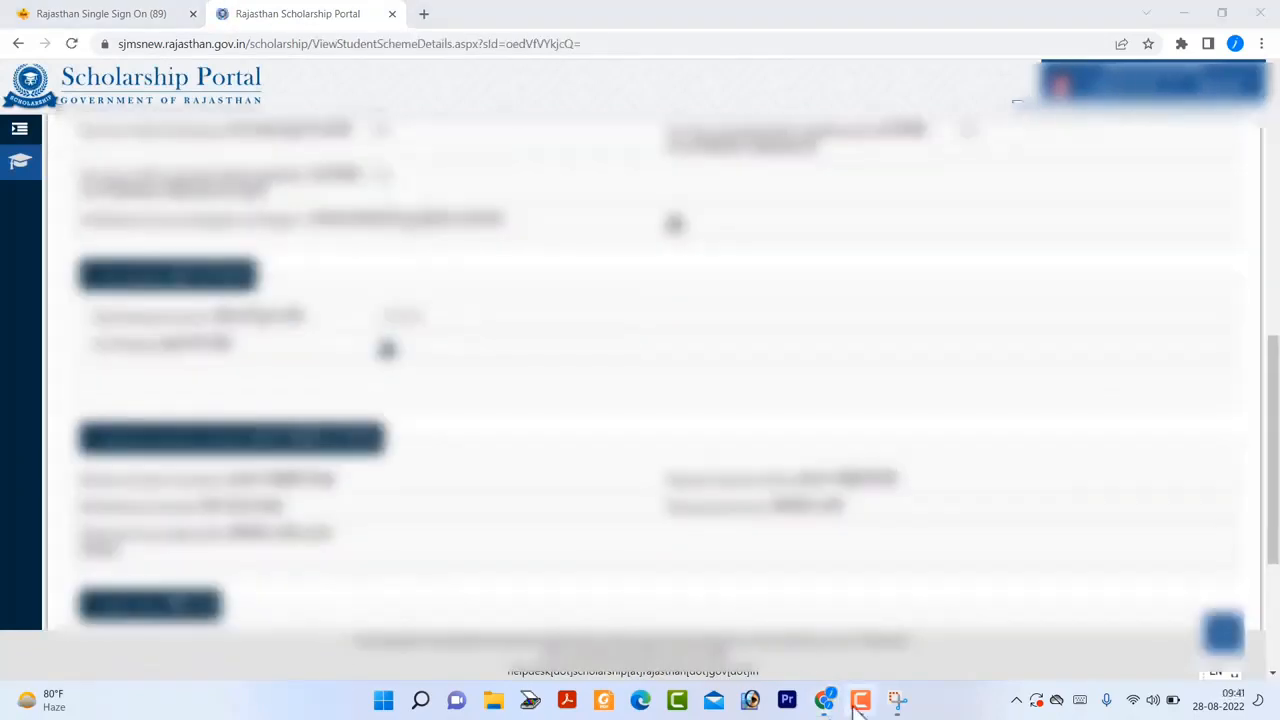
click(857, 705)
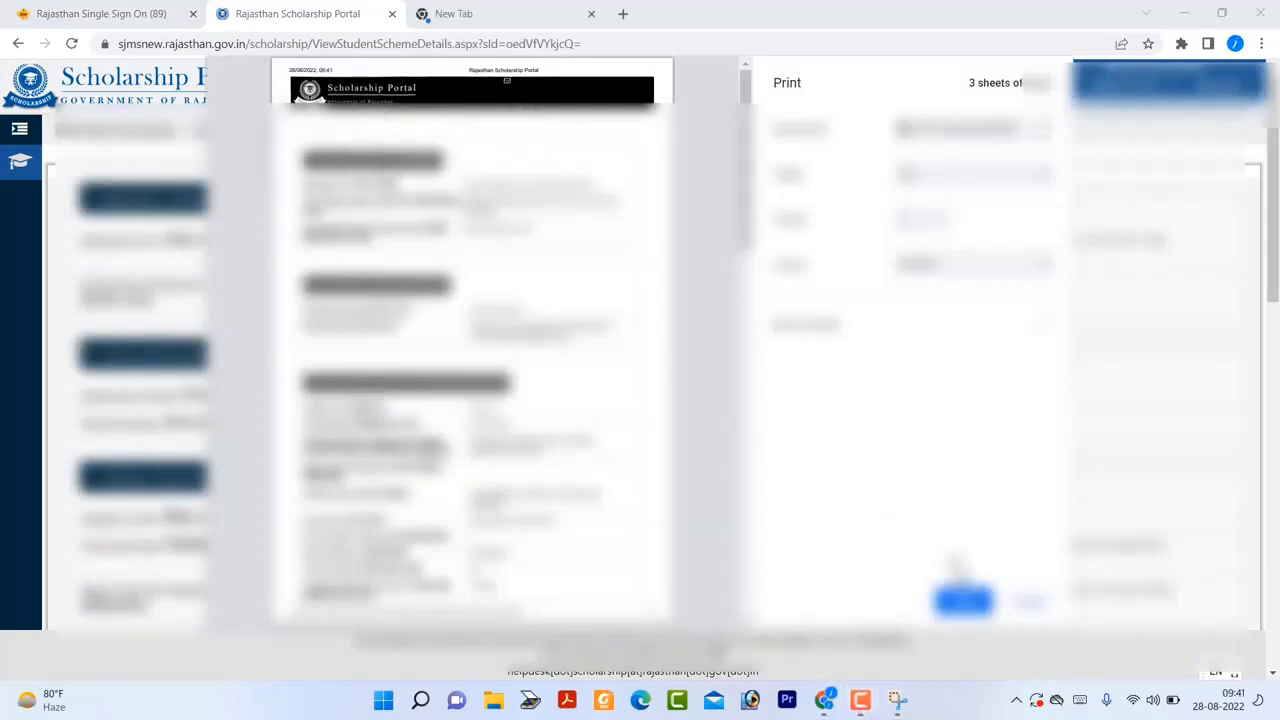
click(945, 130)
click(947, 163)
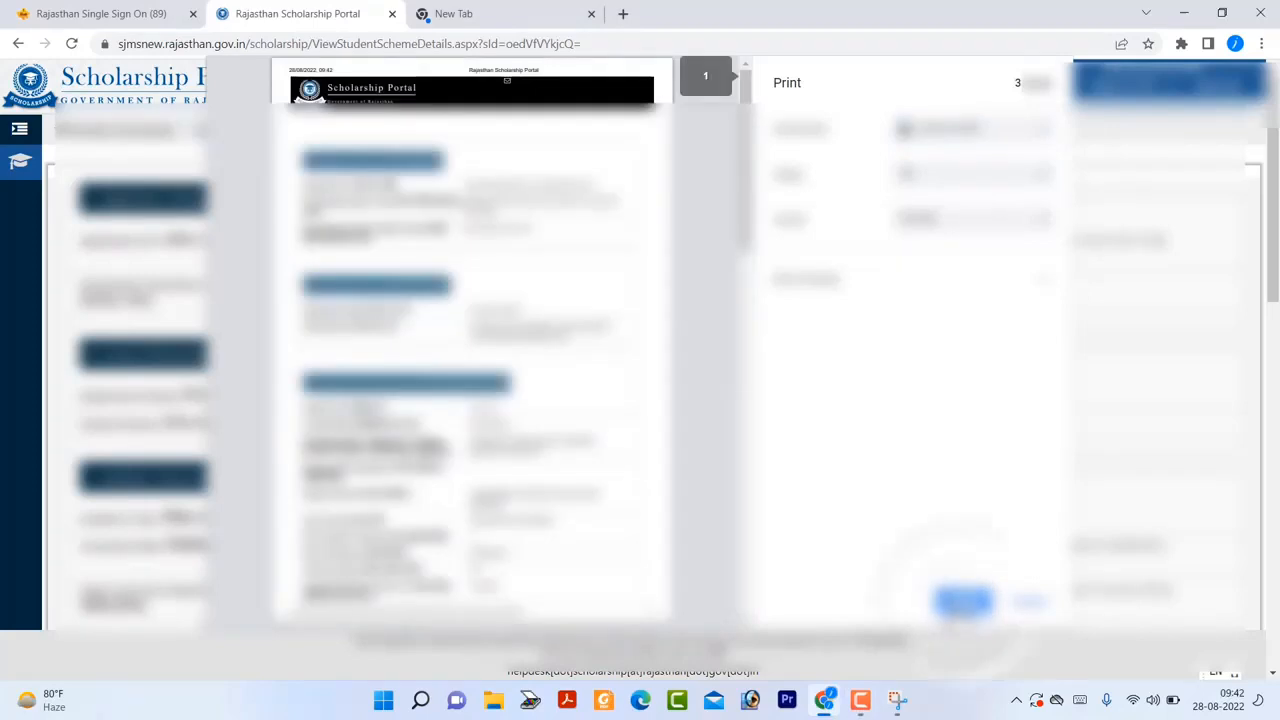
click(962, 601)
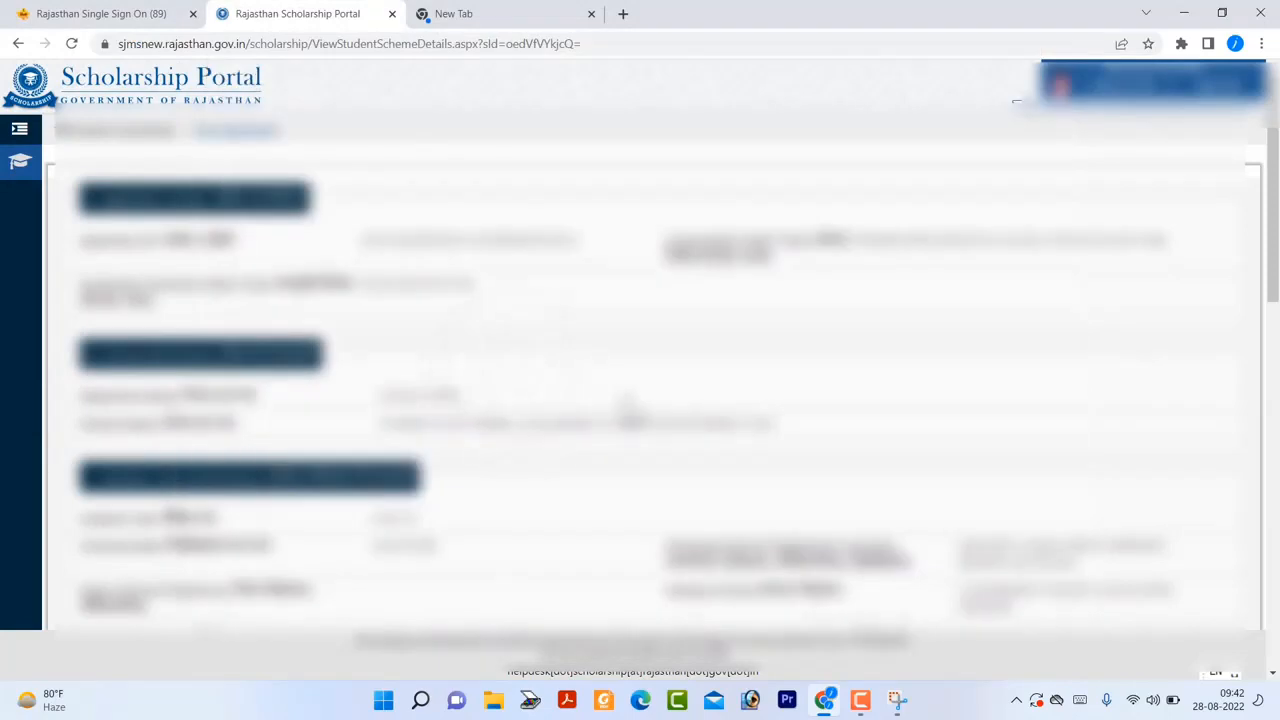
scroll(640, 445, down, 5)
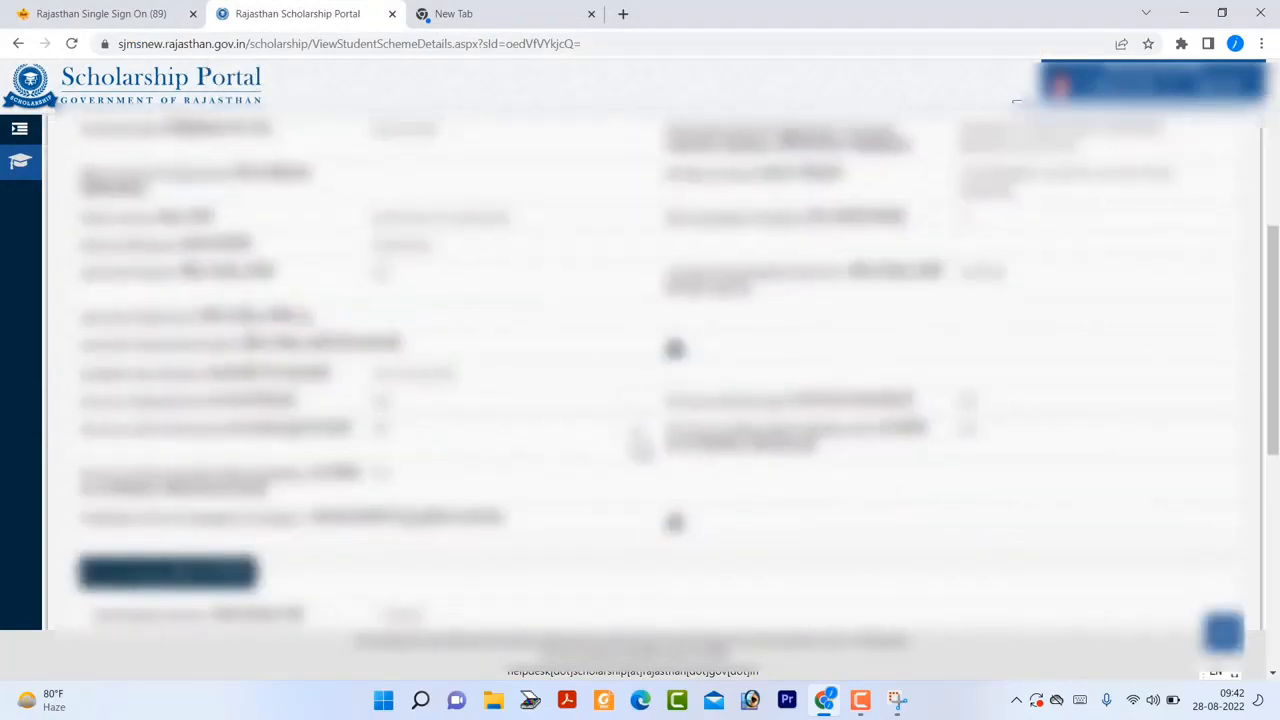
scroll(640, 445, down, 5)
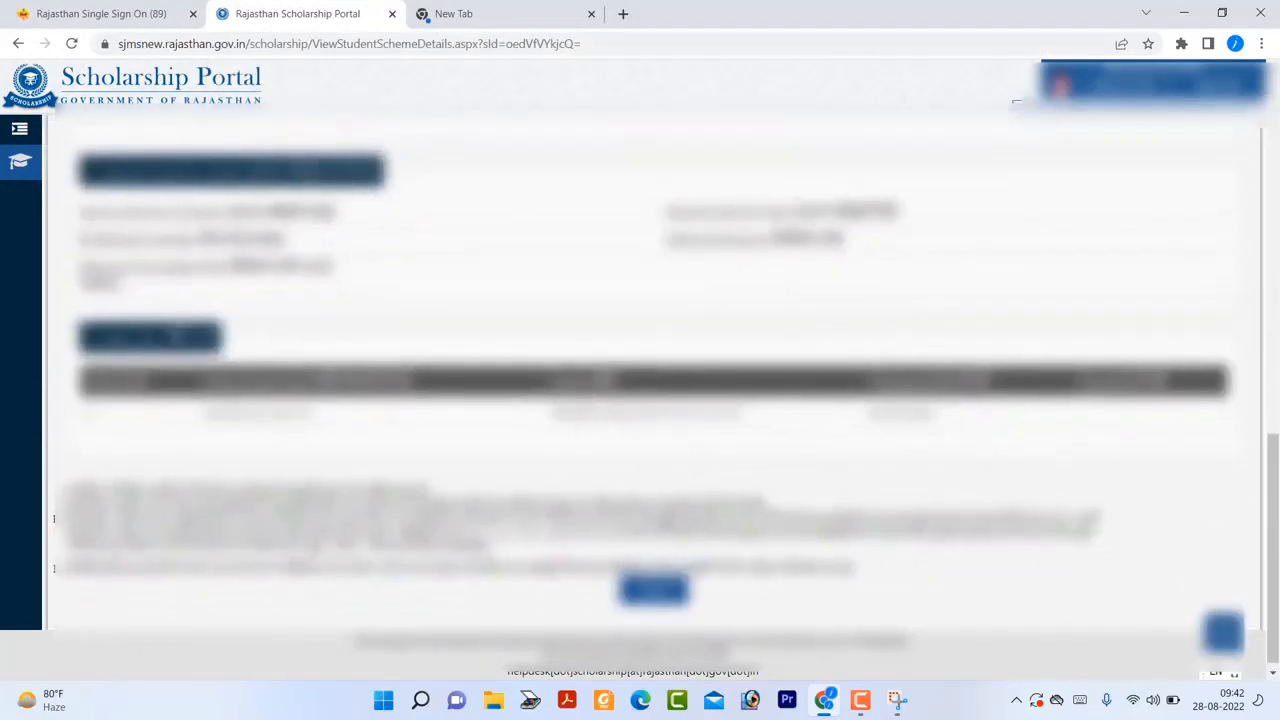
scroll(640, 380, up, 10)
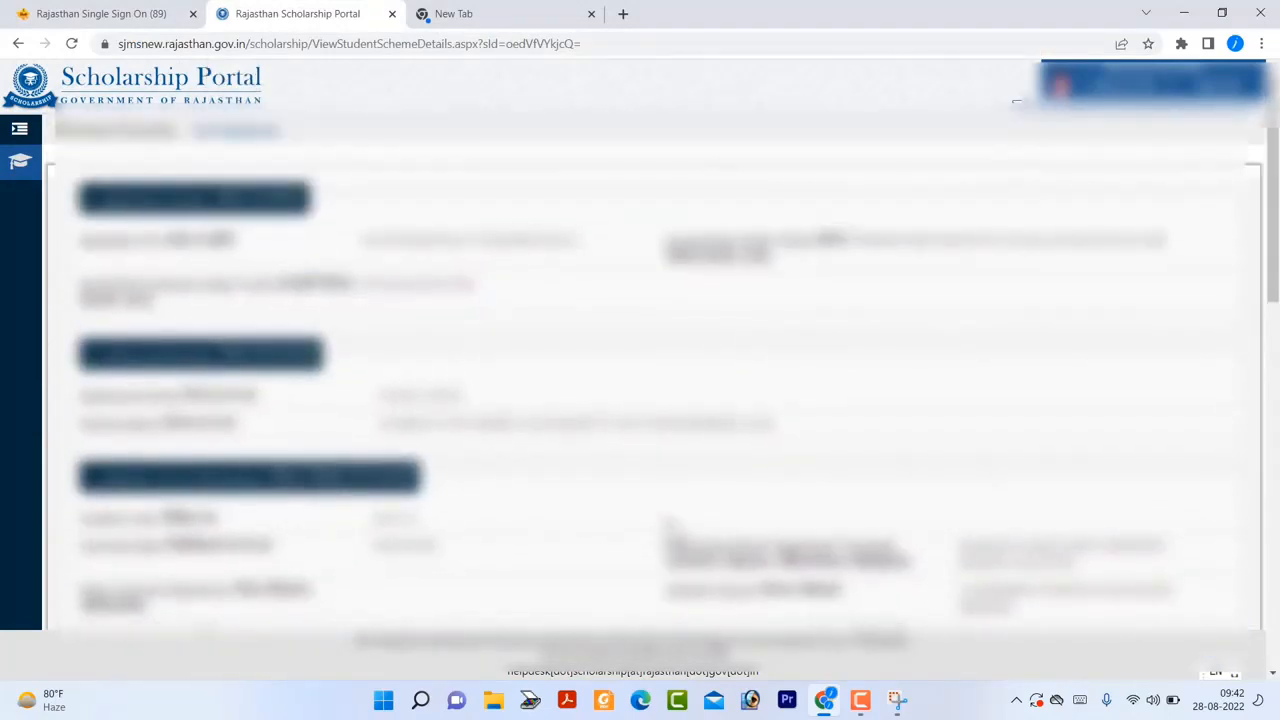